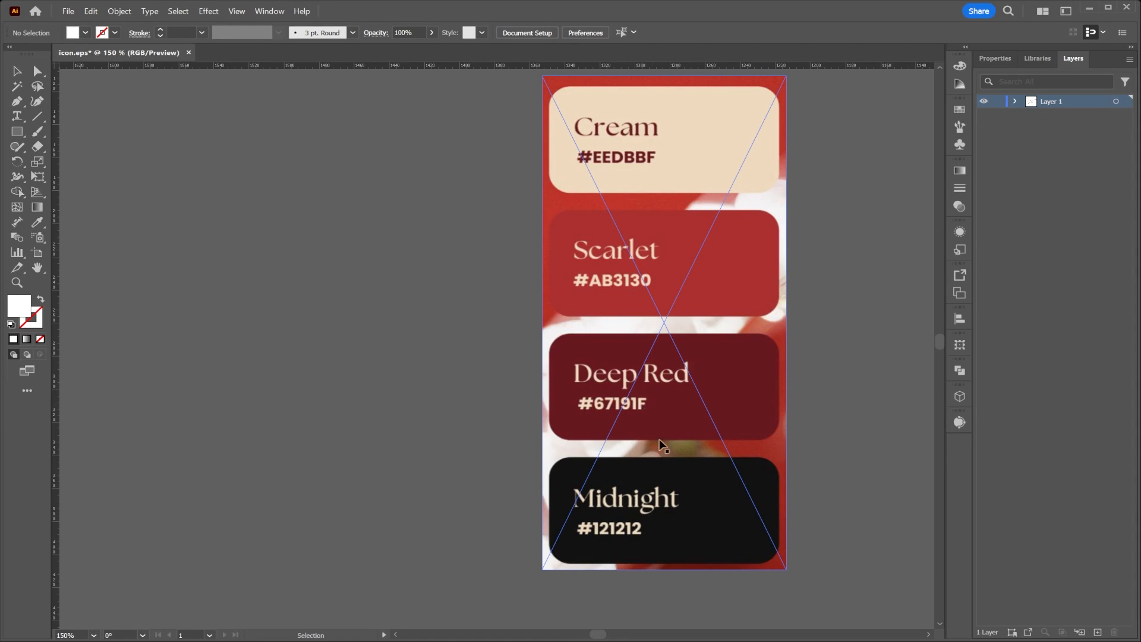
Create a new A4 print document in landscape orientation, 297 × 210 mm, with CMYK colour and 300 ppi raster effects.
click(63, 14)
click(83, 23)
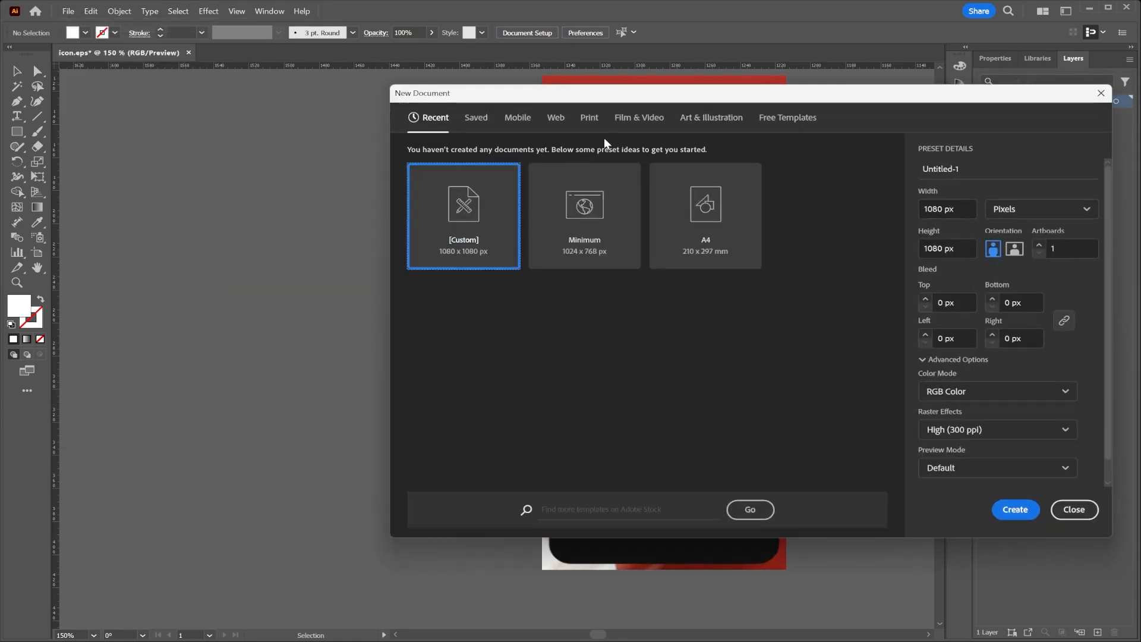
click(589, 118)
click(584, 214)
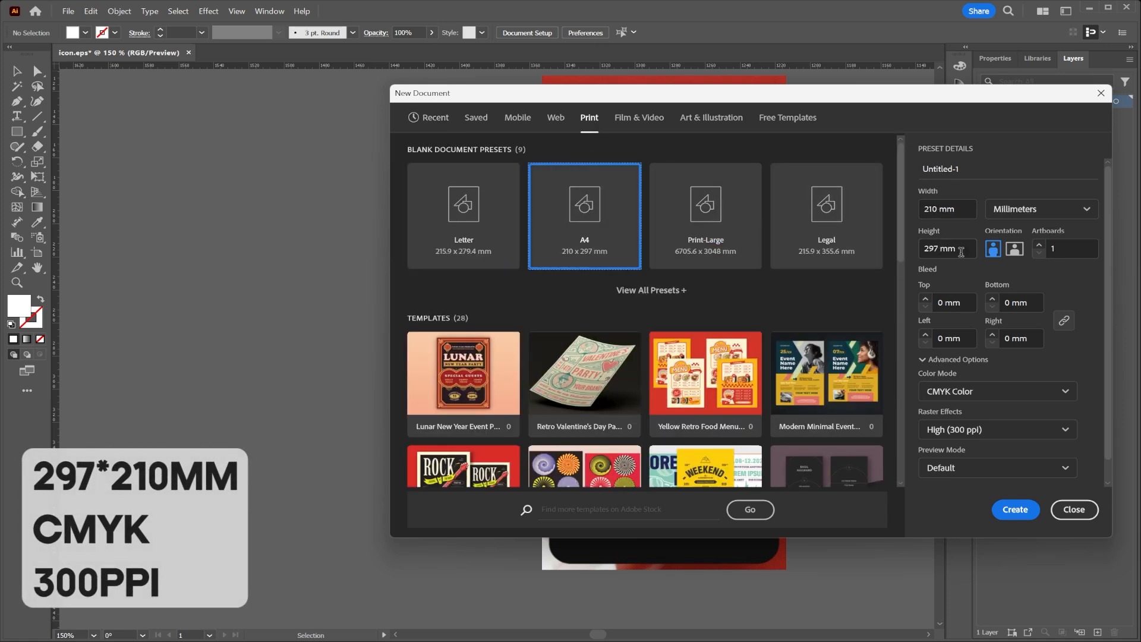
click(1015, 250)
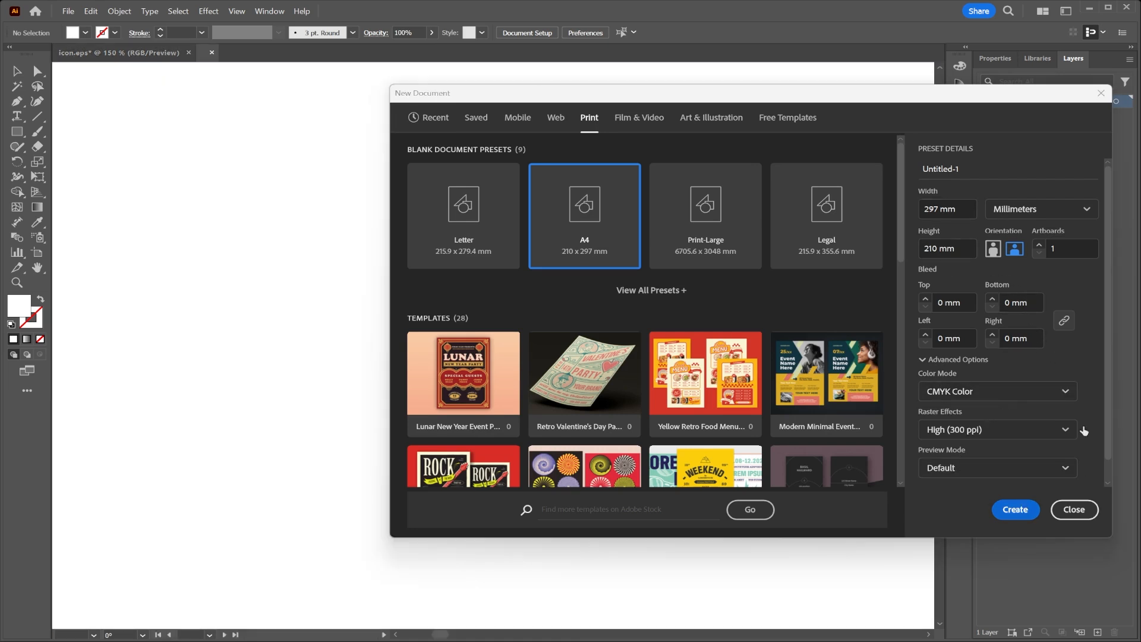
click(1020, 508)
Prepare the Rectangle tool with no stroke and a very light grey fill.
click(14, 136)
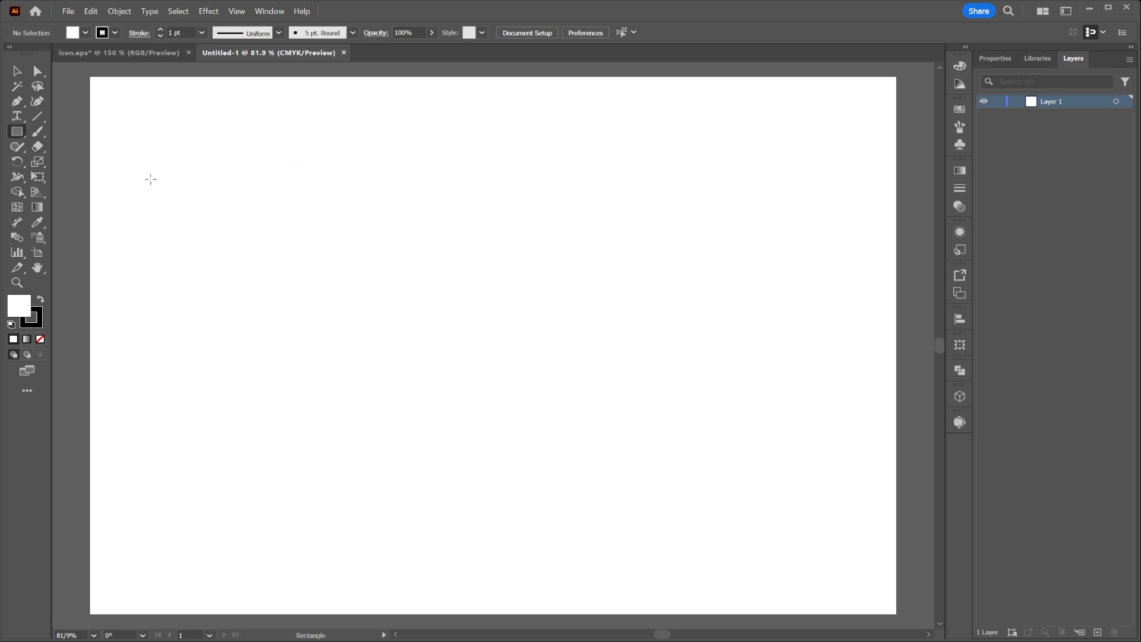
click(115, 33)
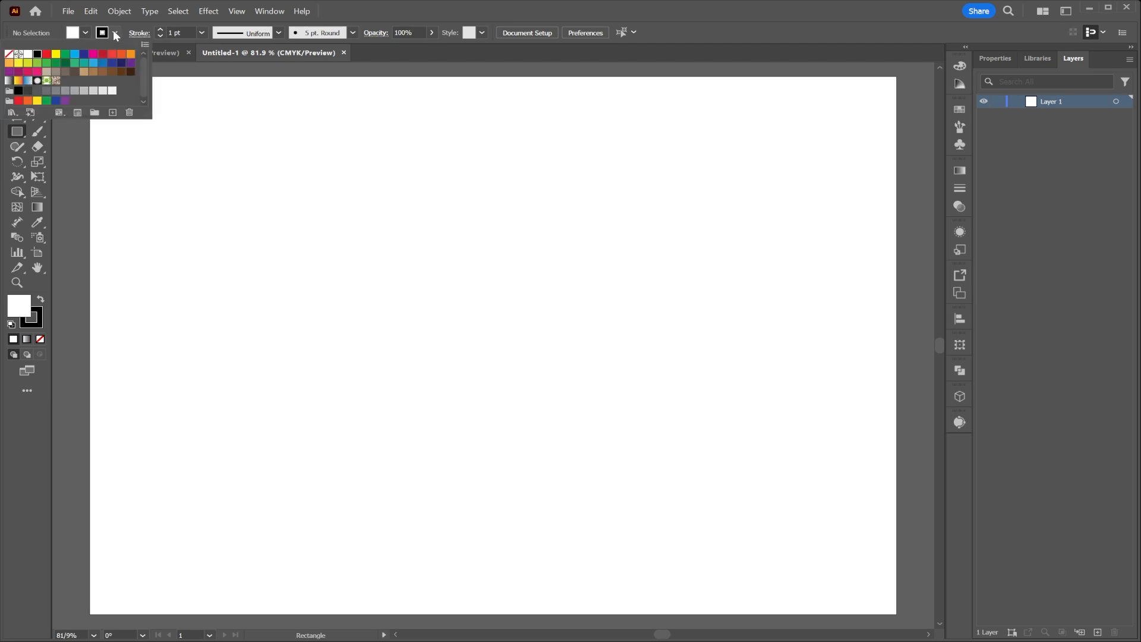
click(9, 53)
click(88, 31)
click(112, 90)
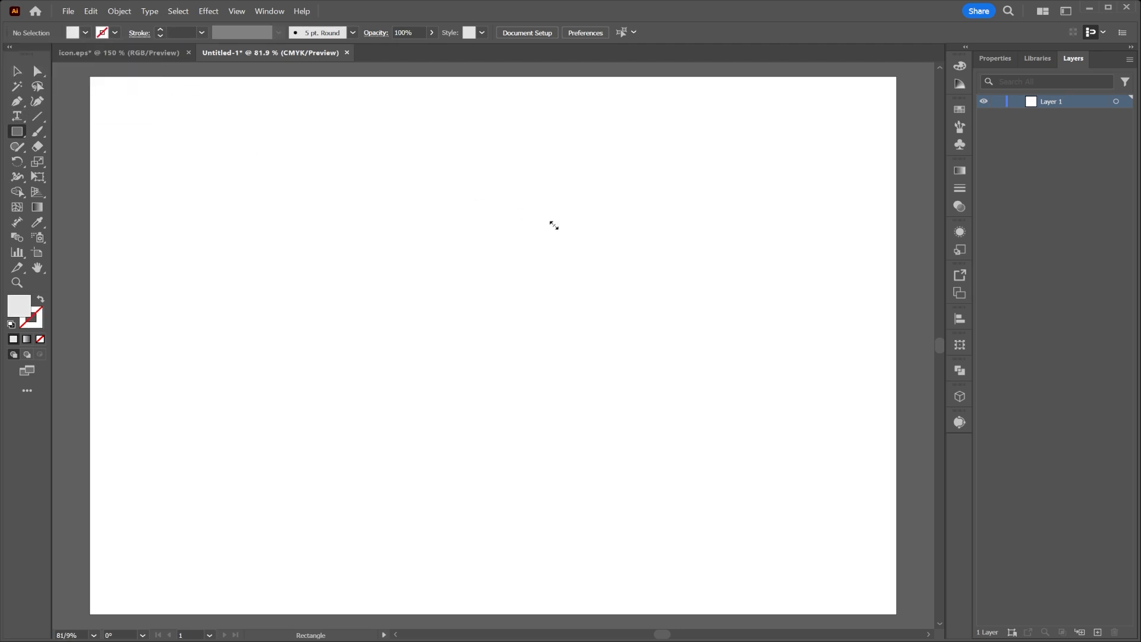
Create a 297 × 210 mm rectangle and align it so that it covers the whole artboard.
click(501, 251)
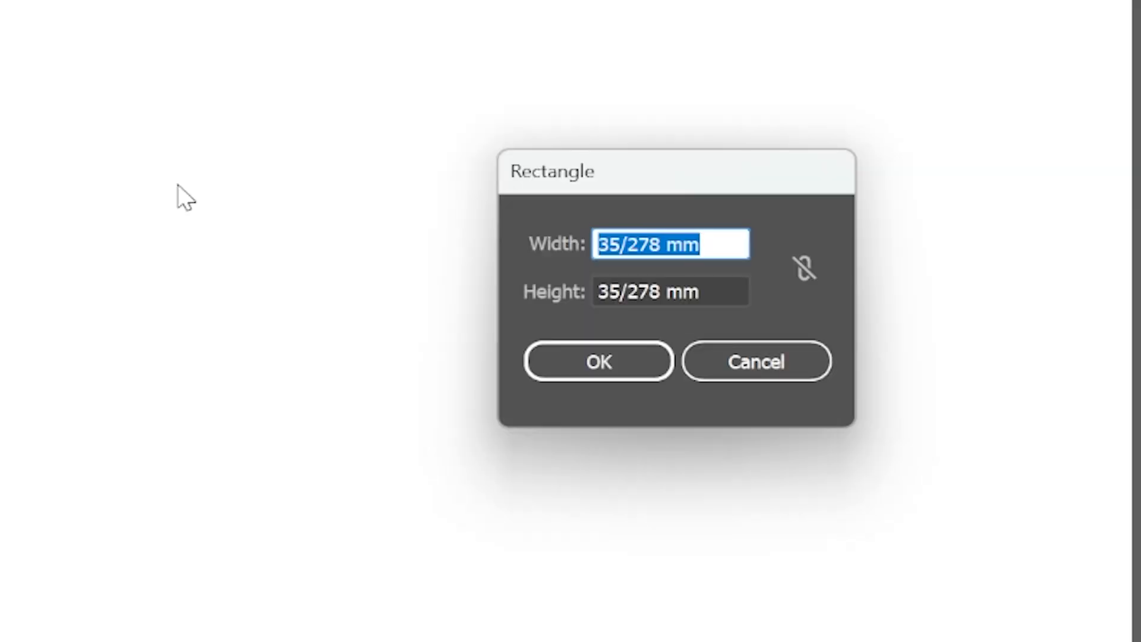
text(297)
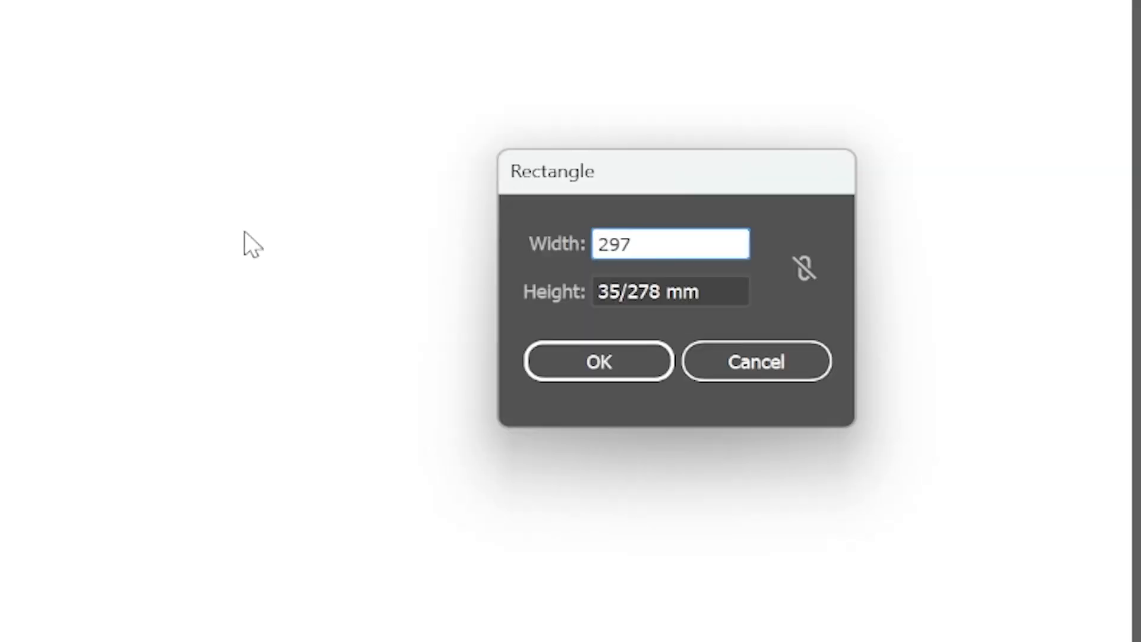
click(618, 287)
double_click(618, 288)
text(210)
click(621, 359)
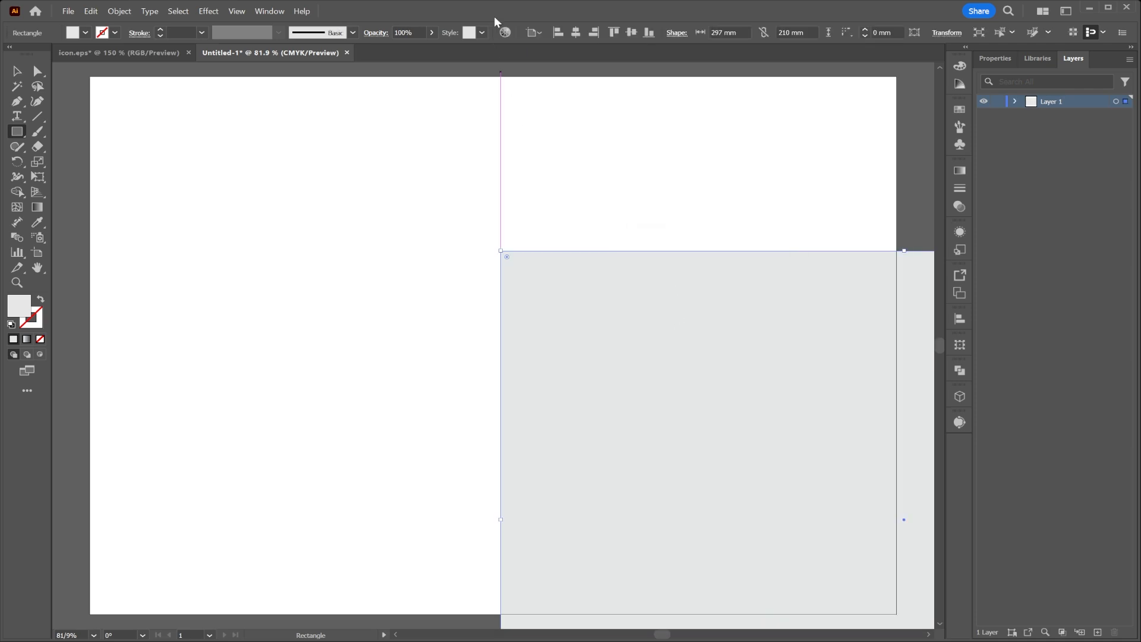
click(593, 33)
click(633, 33)
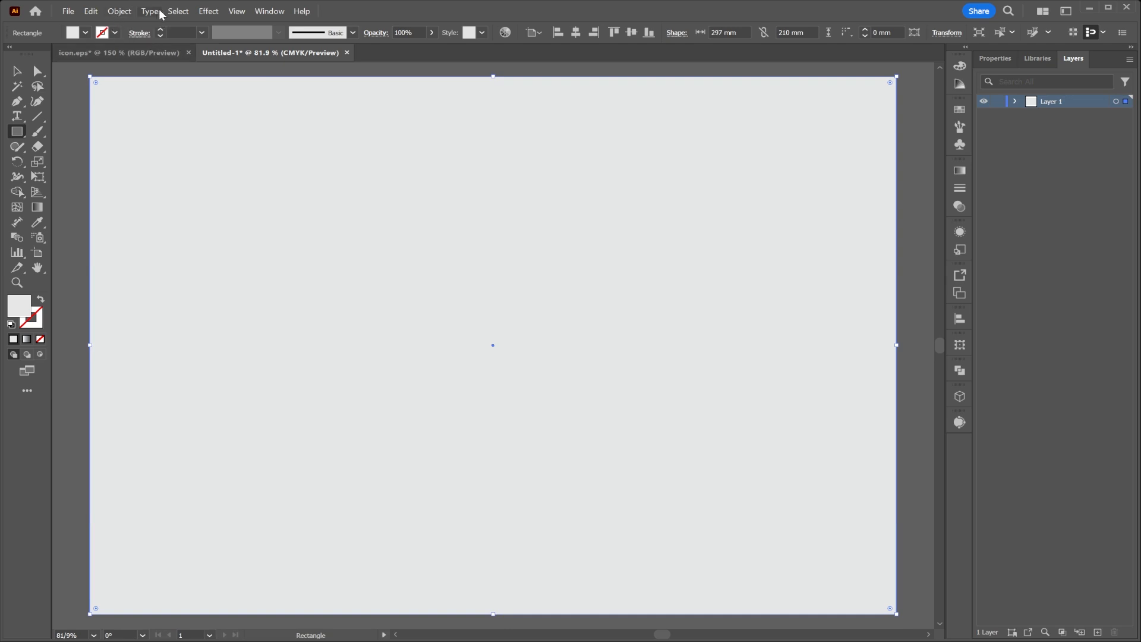
Offset the rectangle's path by -5 mm to create an inner margin rectangle.
click(121, 12)
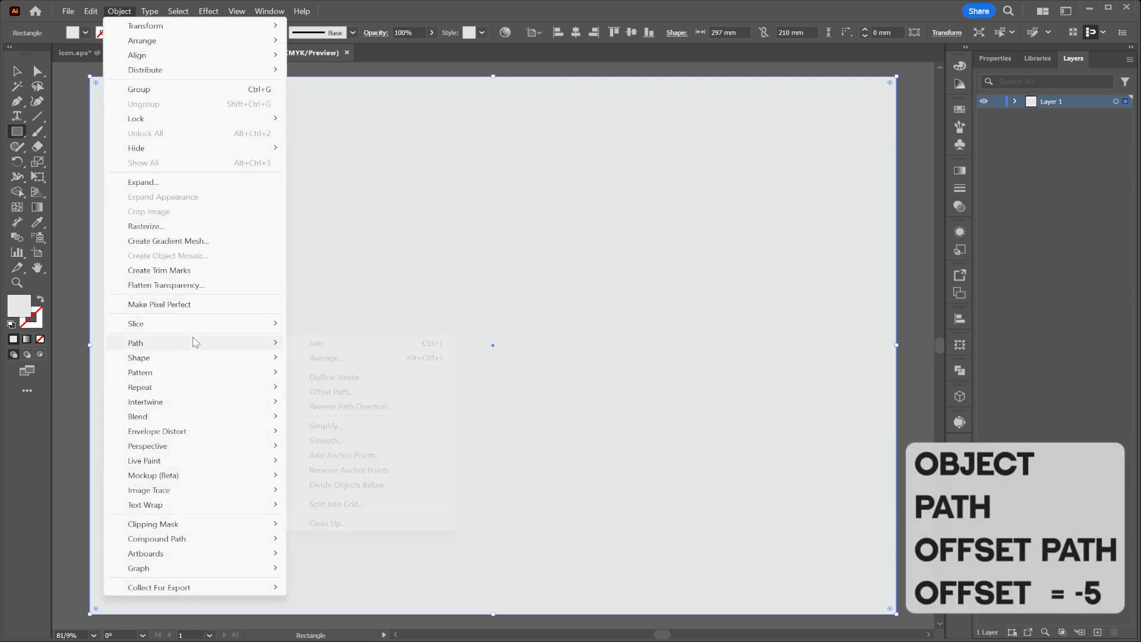
mouse_move(196, 342)
click(347, 395)
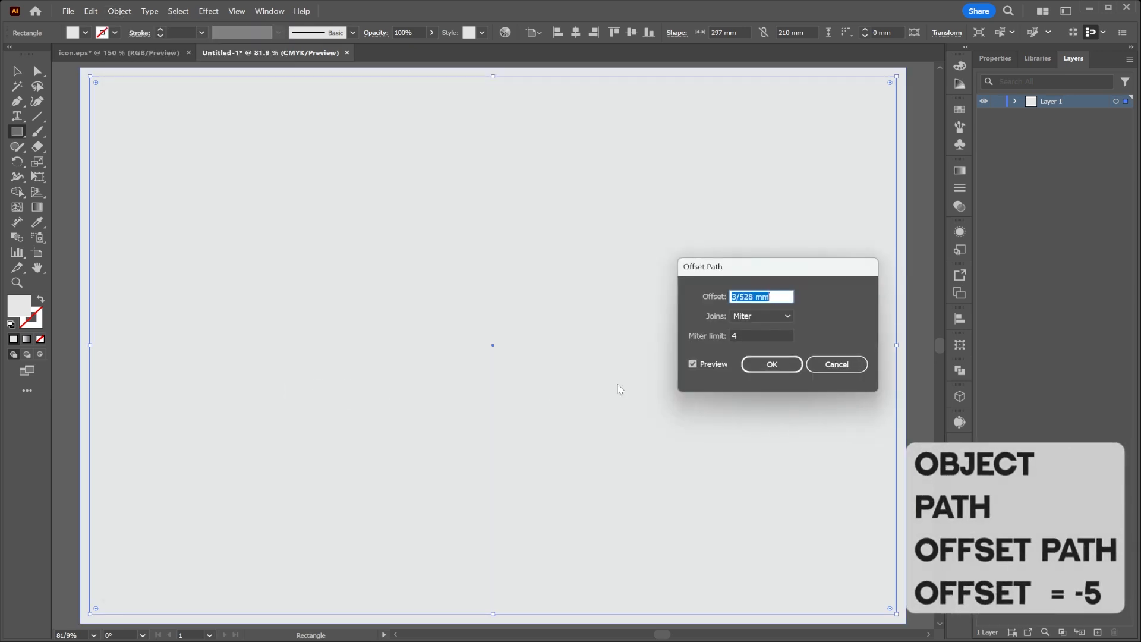
text(-5)
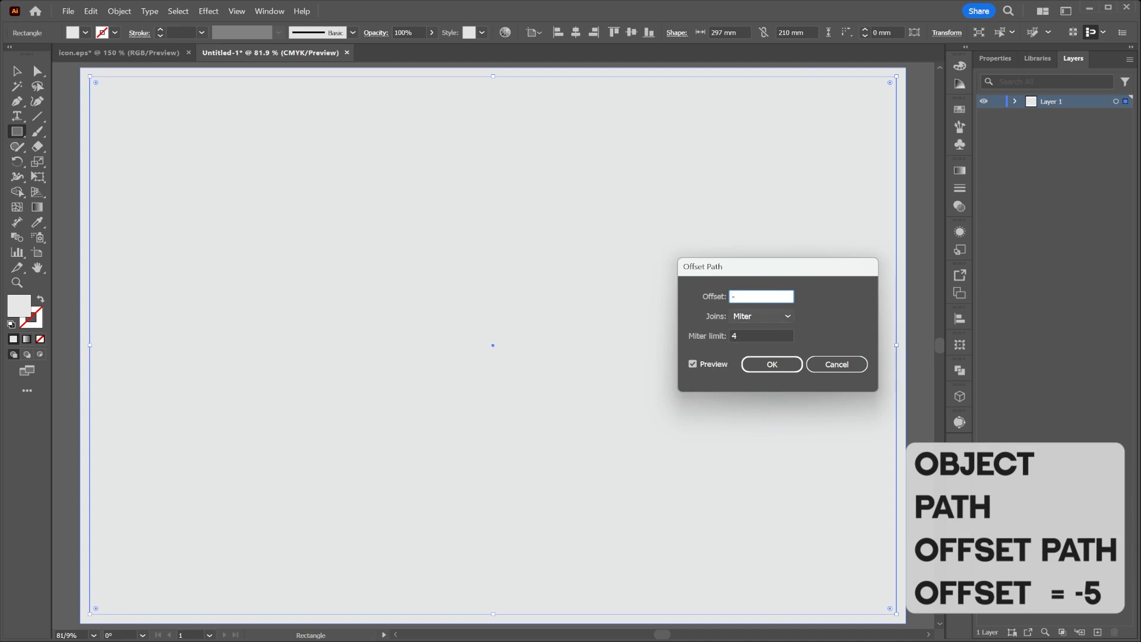
click(778, 340)
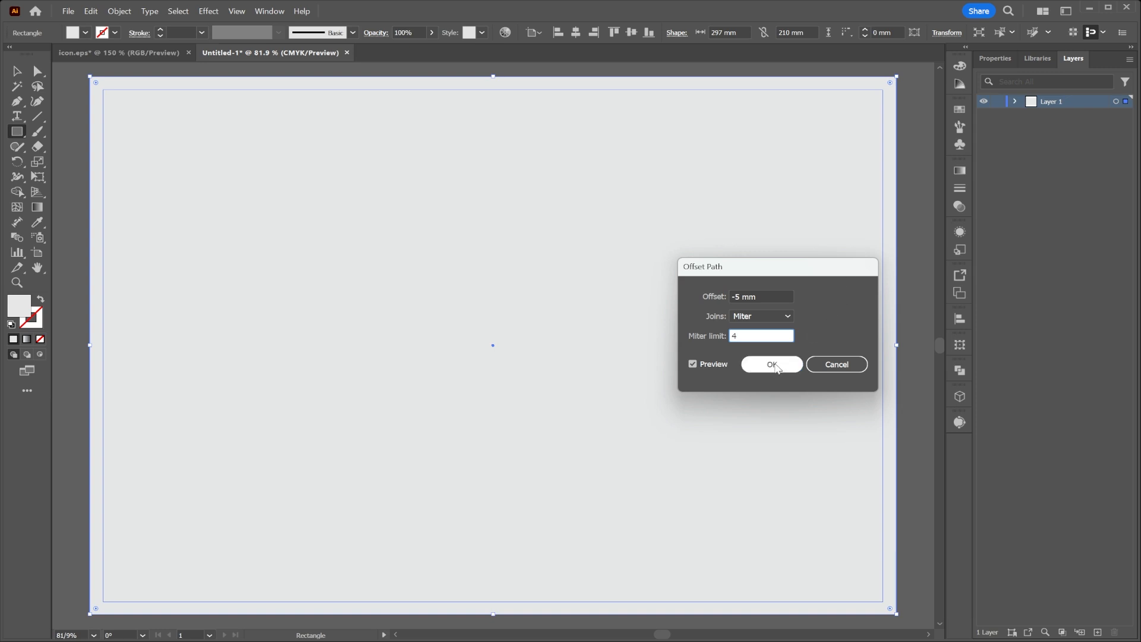
click(773, 365)
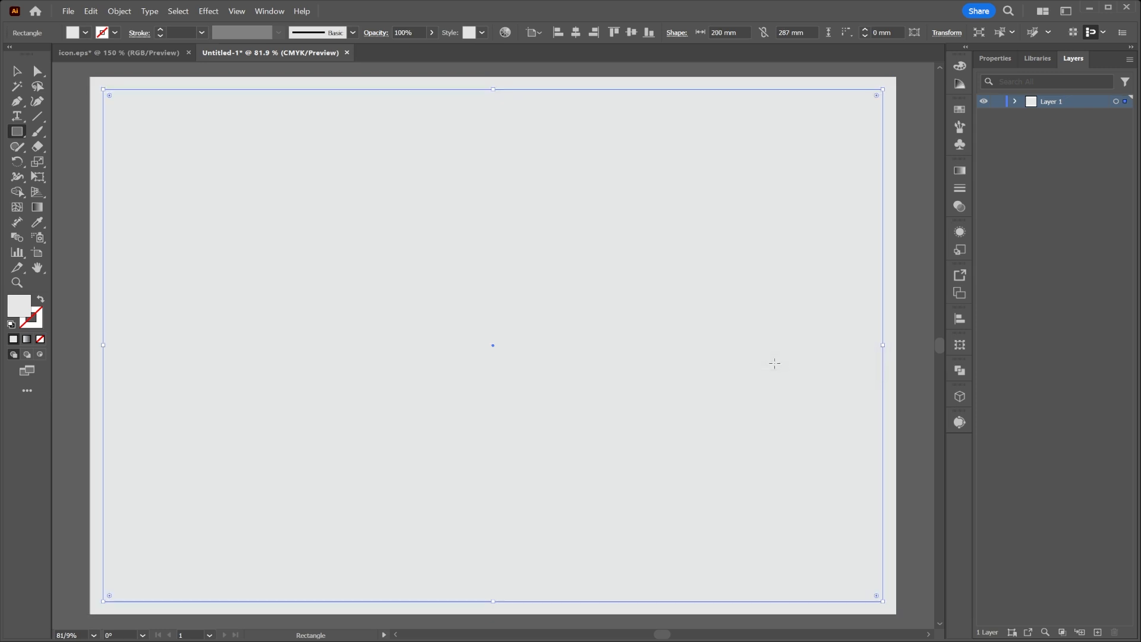
Select both the page-sized rectangle and its inner offset and convert them into guides.
click(17, 70)
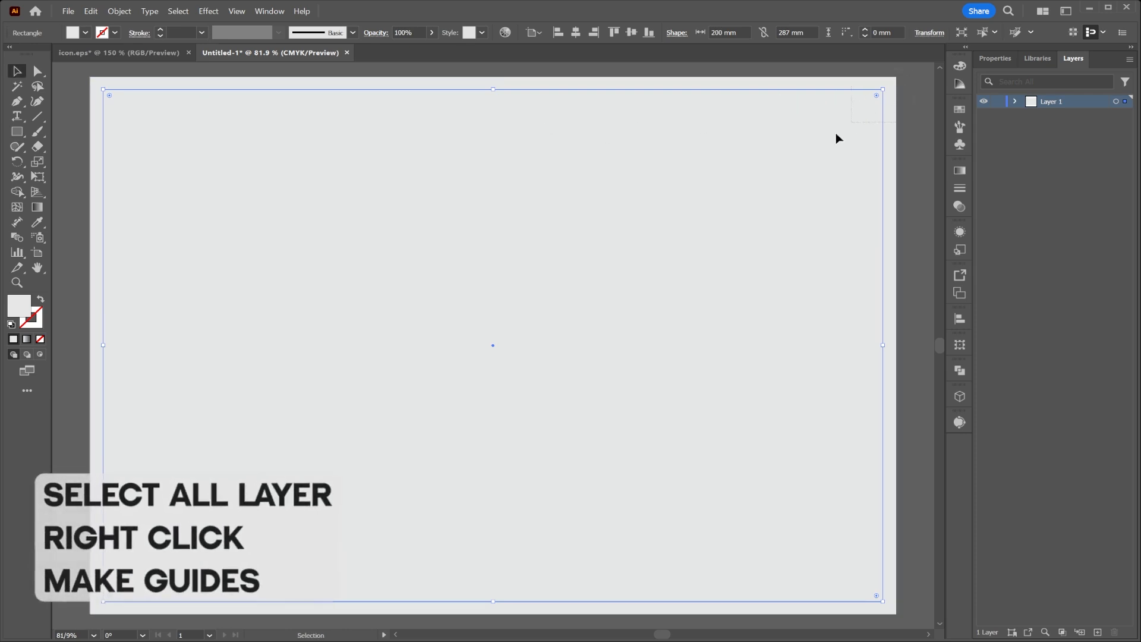
key(ctrl+a)
right_click(773, 148)
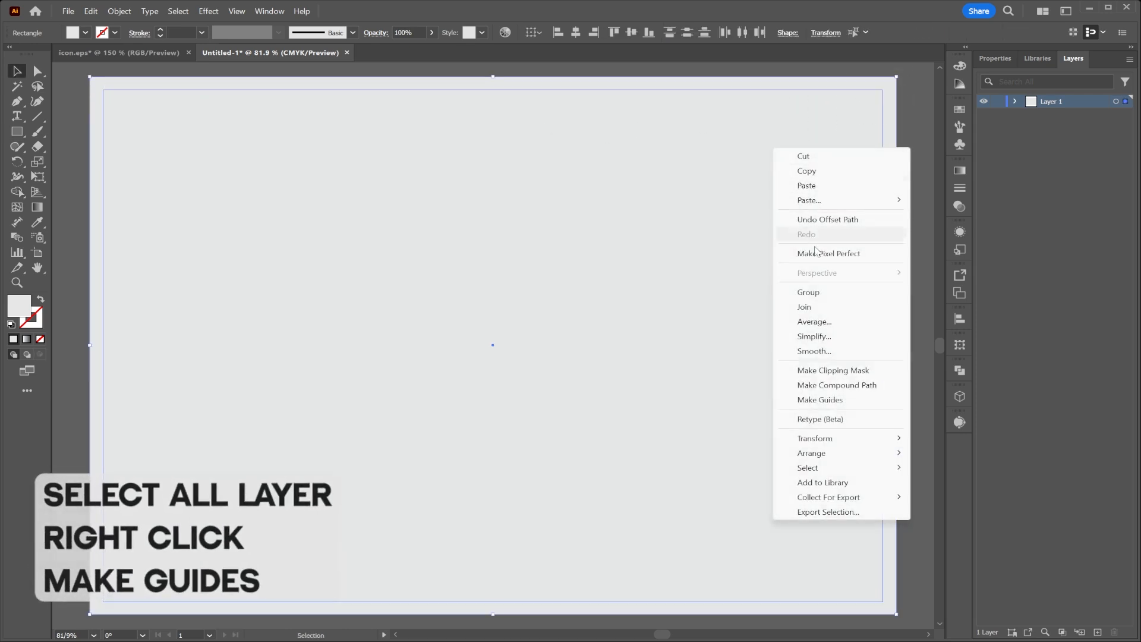
click(824, 402)
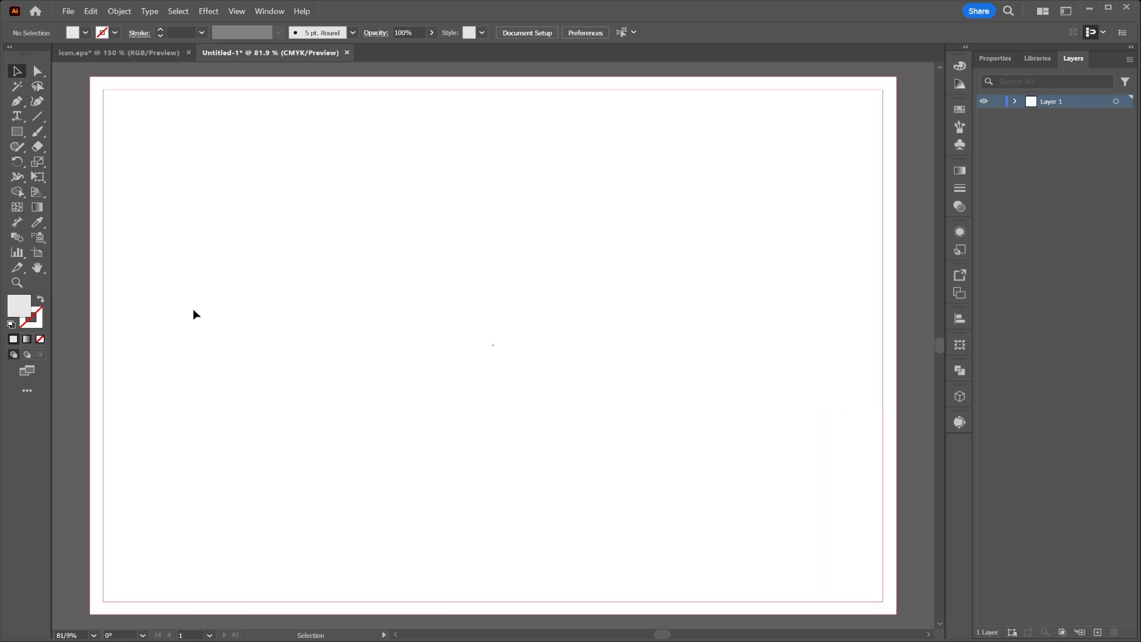
Show the rulers and add a vertical ruler guide just off the middle of the artboard.
click(238, 12)
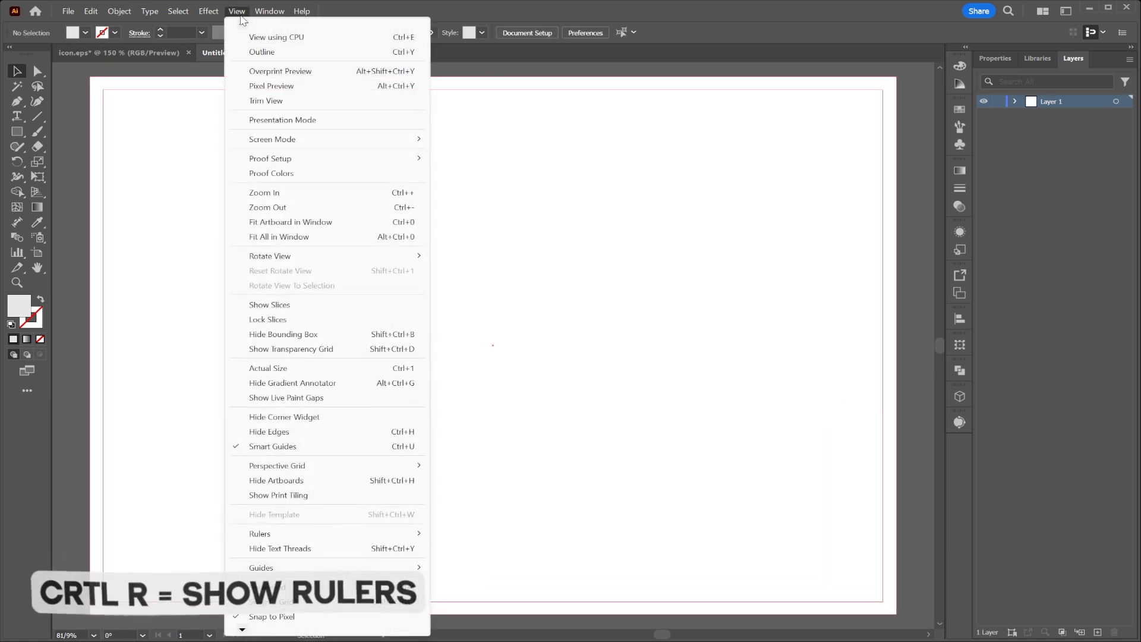
mouse_move(416, 534)
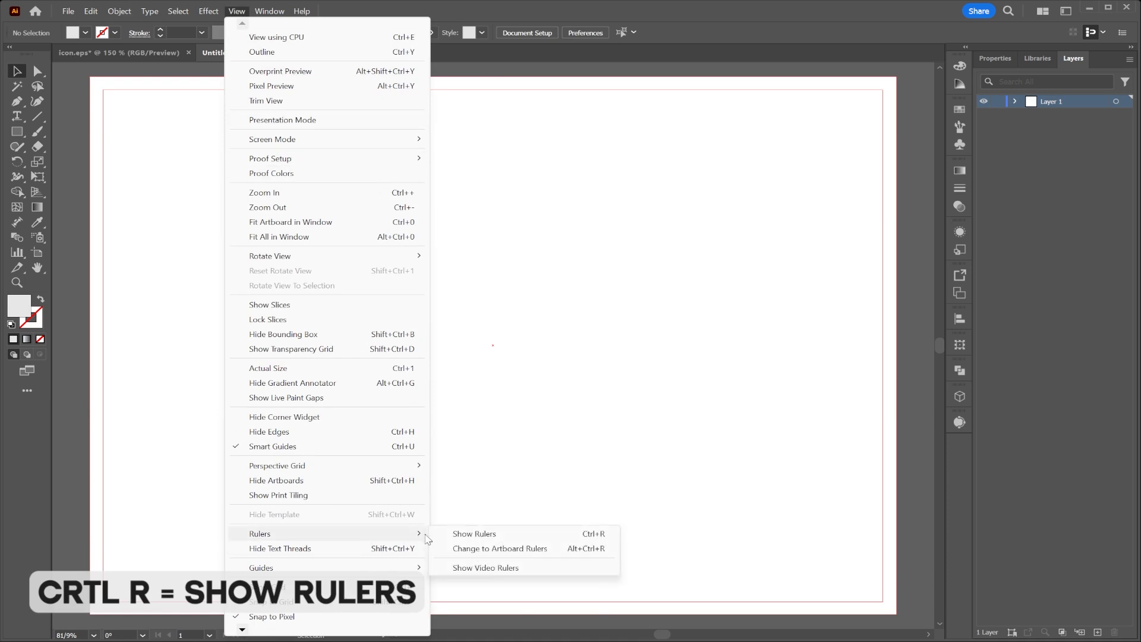
click(456, 536)
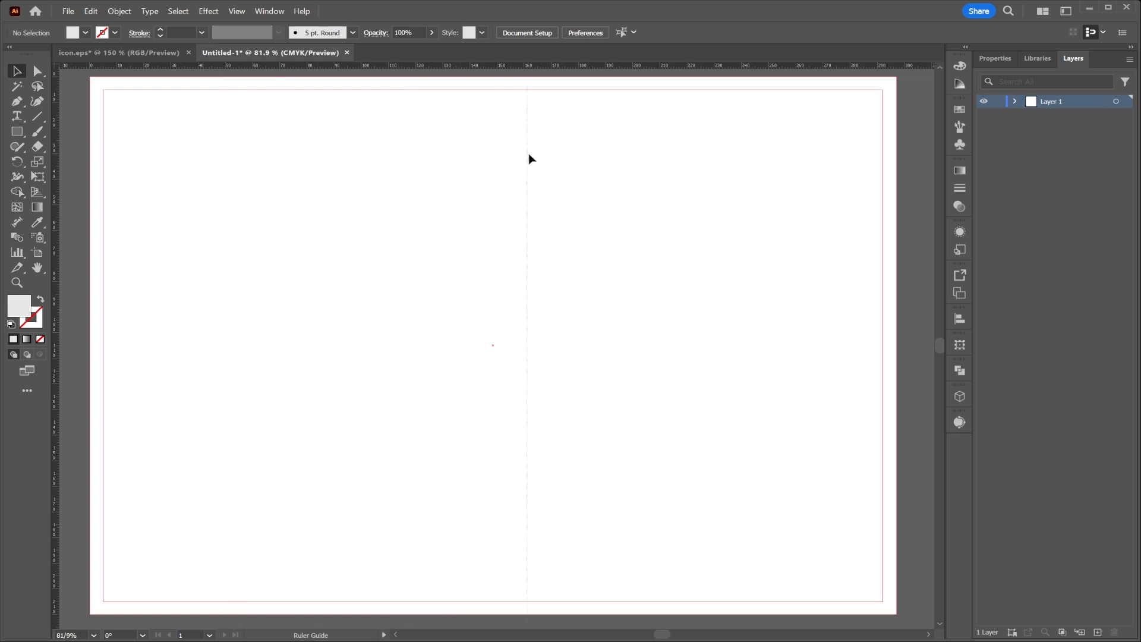
drag(514, 166, 514, 167)
Unlock the guides, centre the vertical guide horizontally on the artboard, and lock them again.
right_click(514, 166)
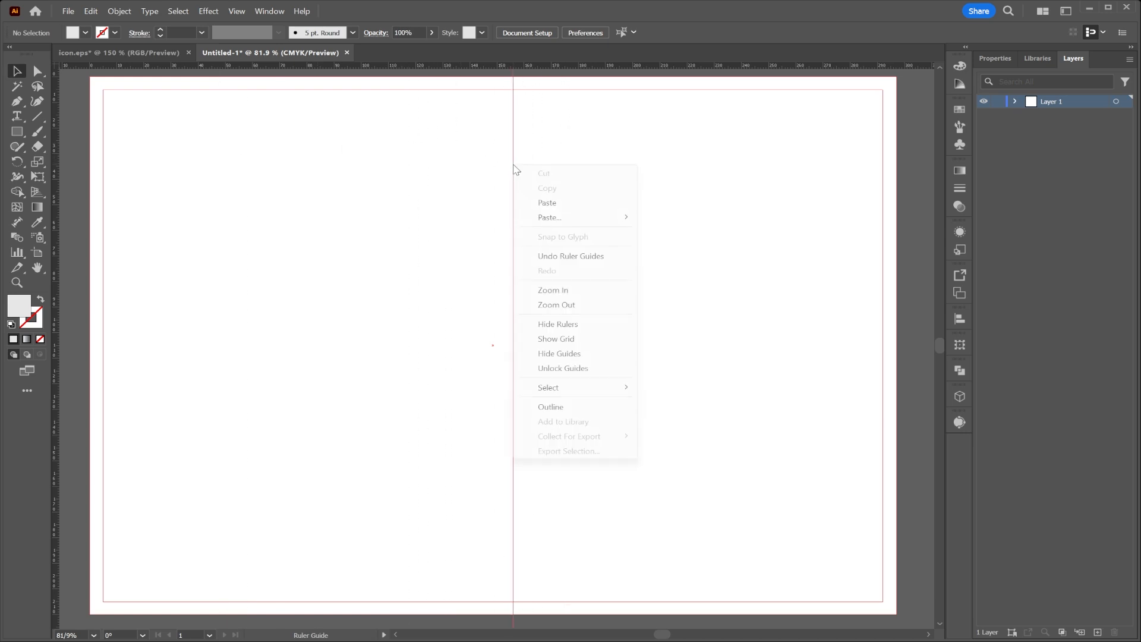
click(571, 369)
drag(553, 174, 486, 213)
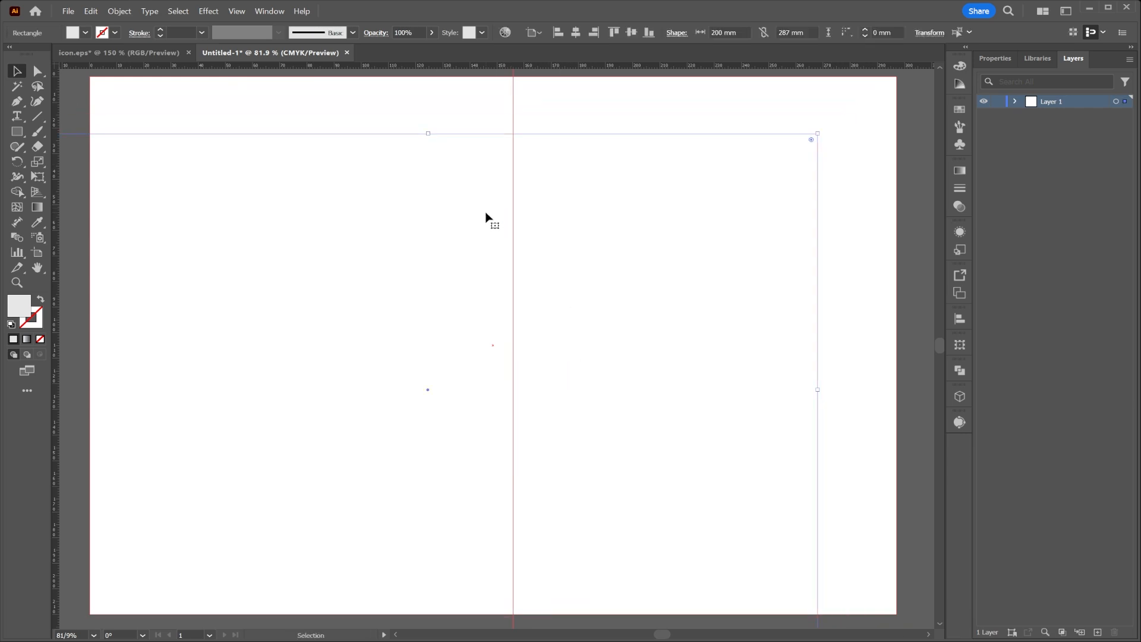
key(ctrl+z)
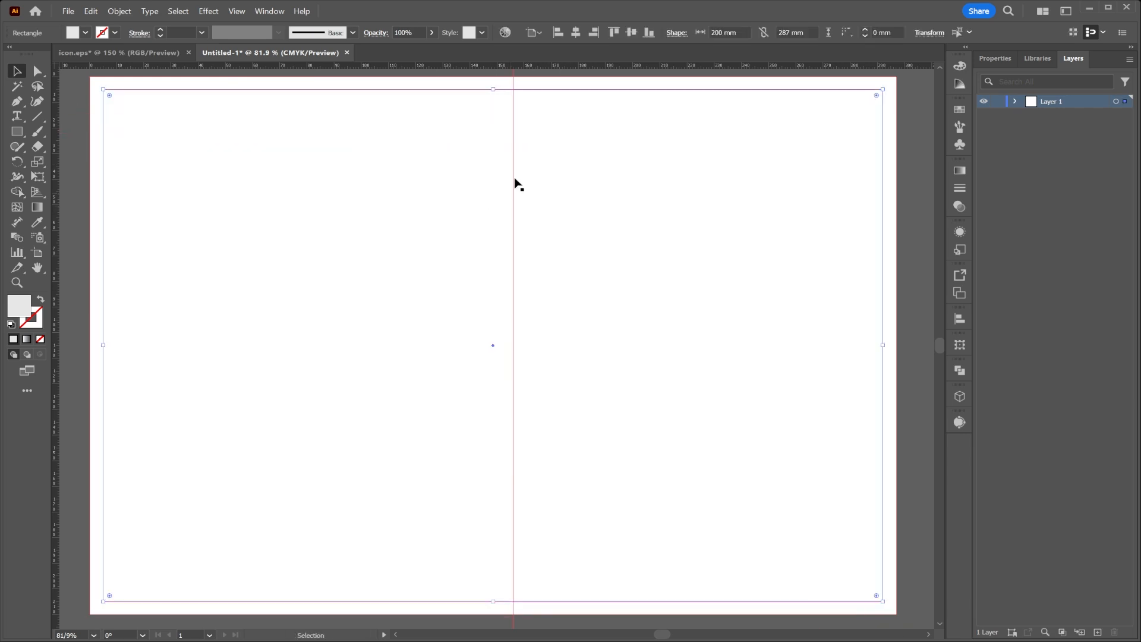
click(514, 138)
click(574, 33)
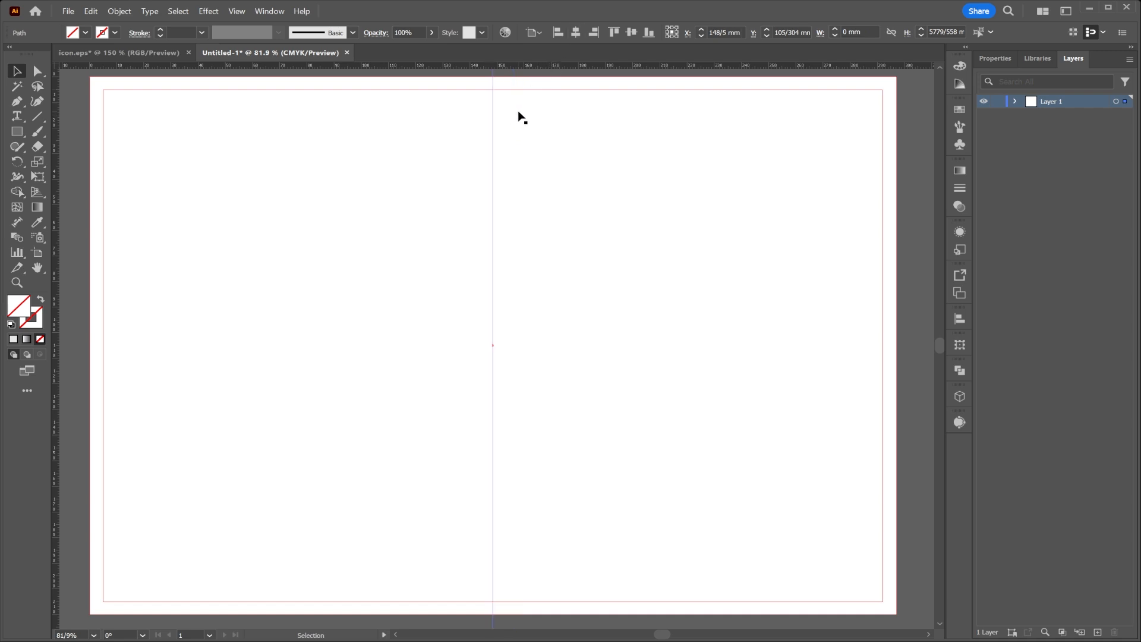
right_click(496, 88)
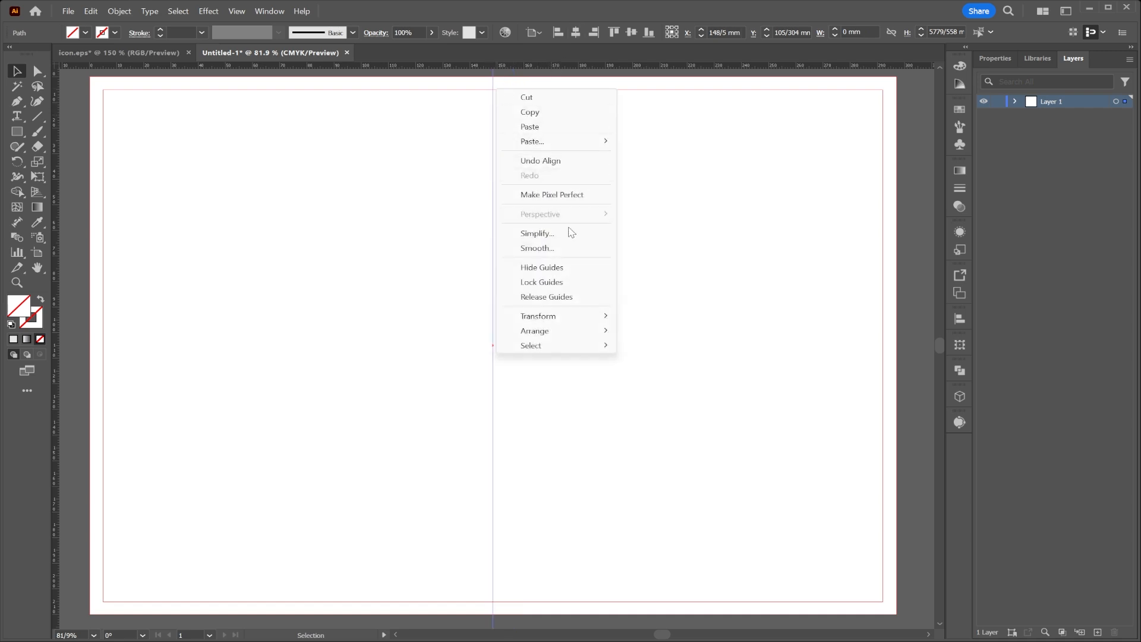
click(544, 282)
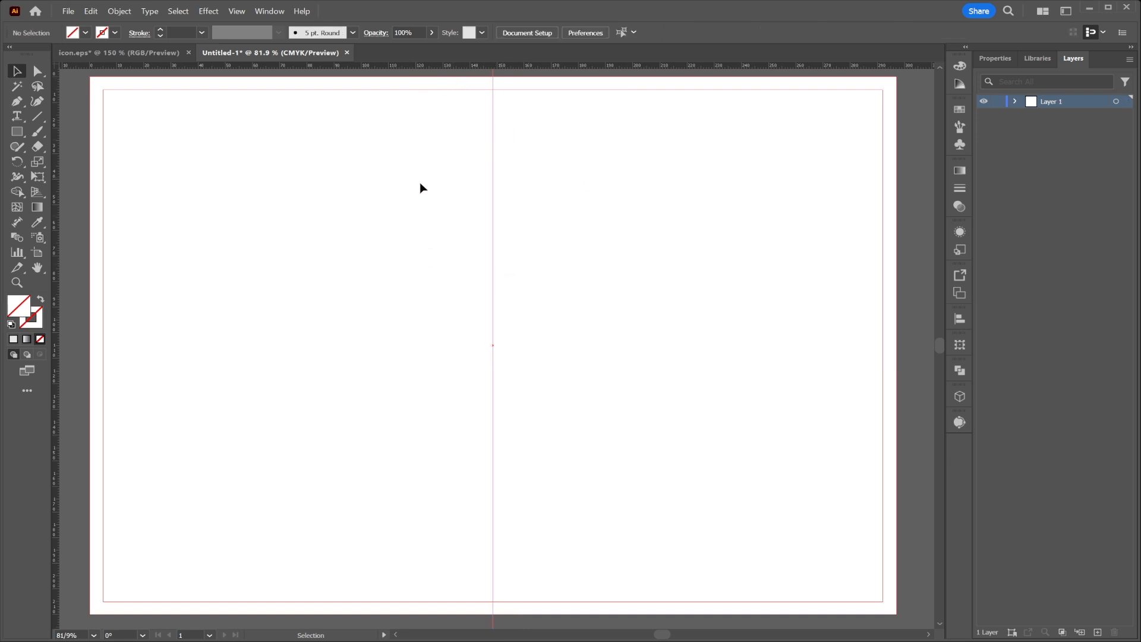
Draw a circle about 153 mm in diameter centred on the vertical guide and fill it with light grey.
click(12, 137)
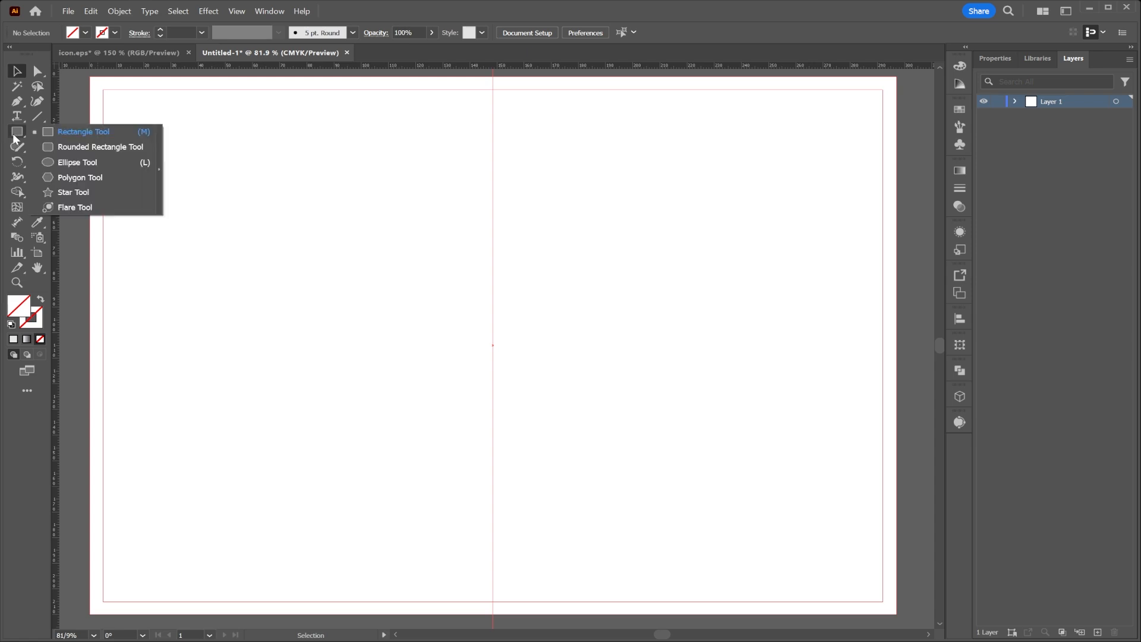
click(69, 162)
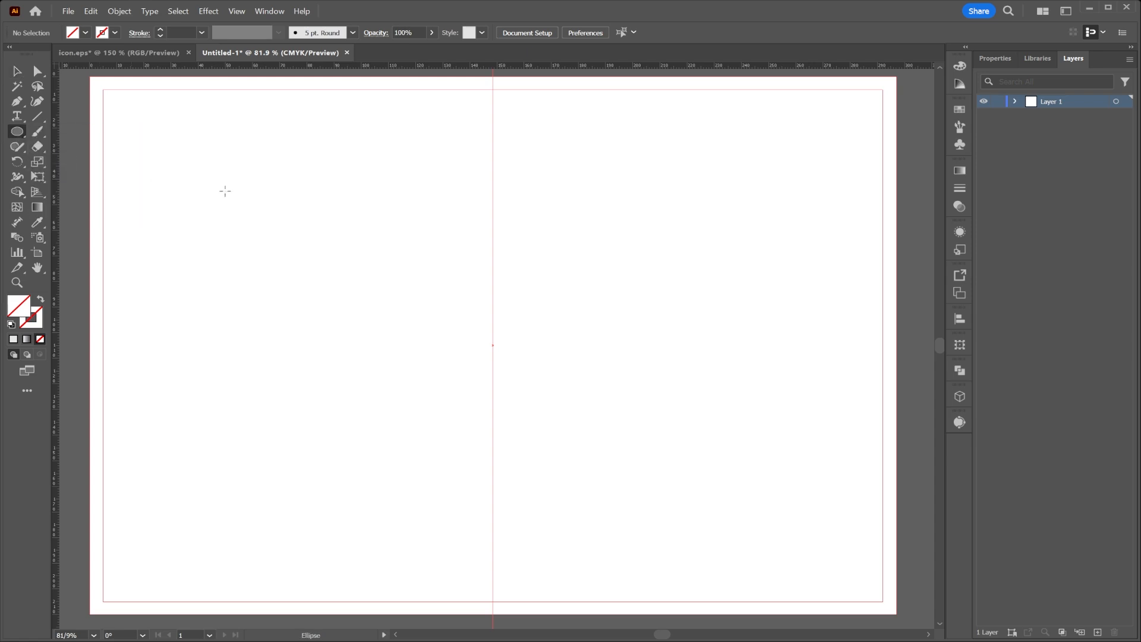
drag(493, 186, 701, 305)
click(86, 33)
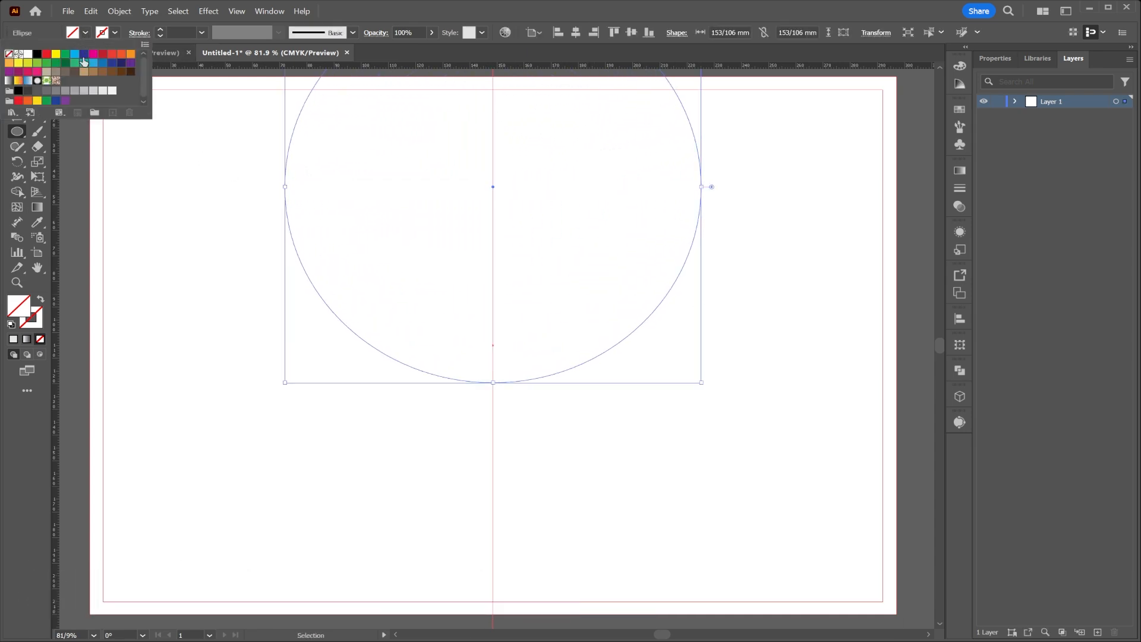
click(93, 91)
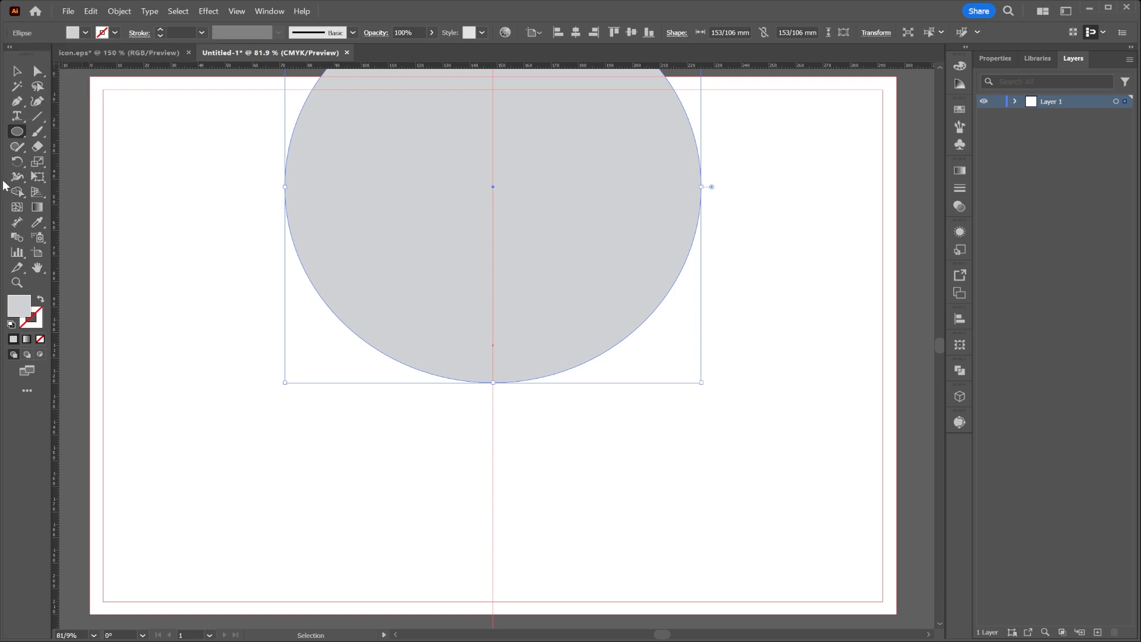
Move the grey circle straight down along the vertical guide until it lies fully inside the margins.
click(16, 71)
drag(591, 181, 581, 300)
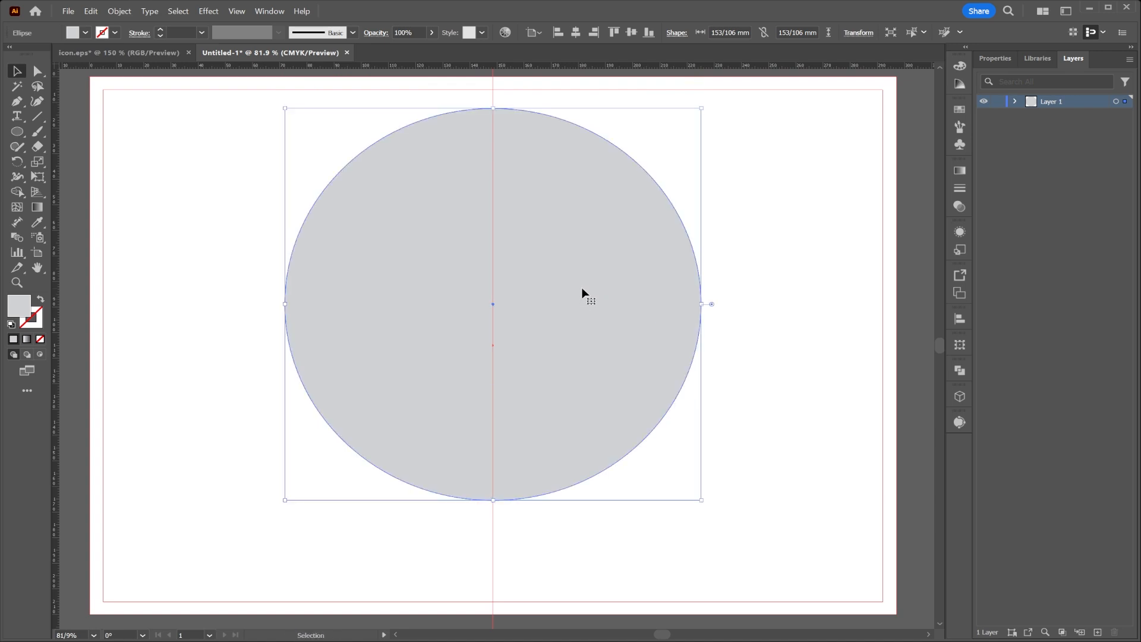
key(ctrl+space)
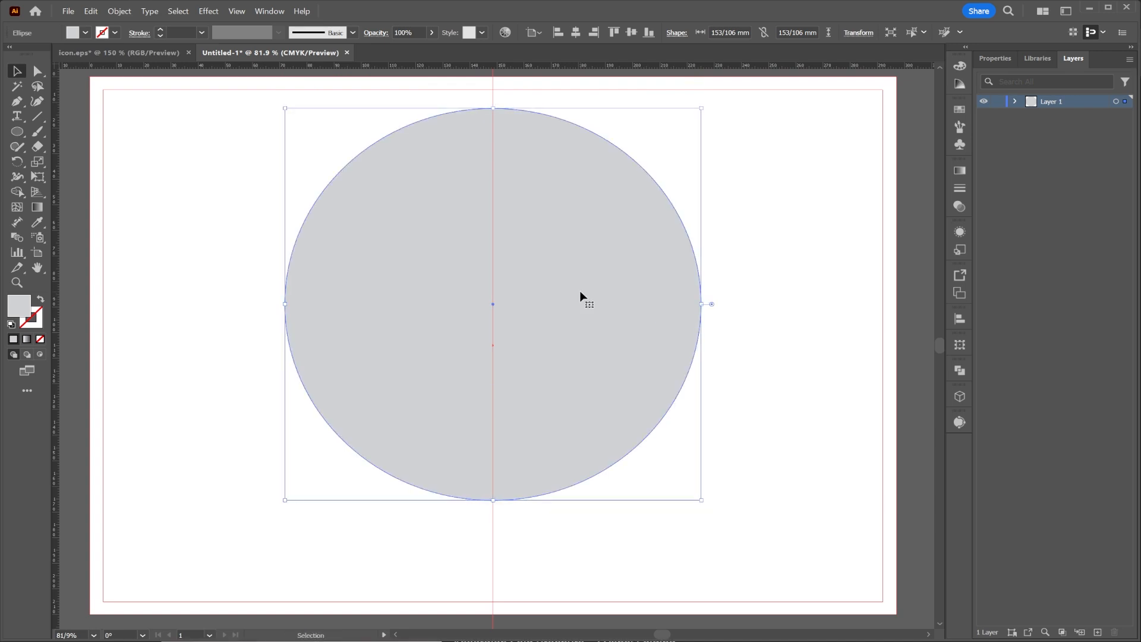
Delete the circle's right anchor point with the Direct Selection tool to leave only the left half.
click(37, 71)
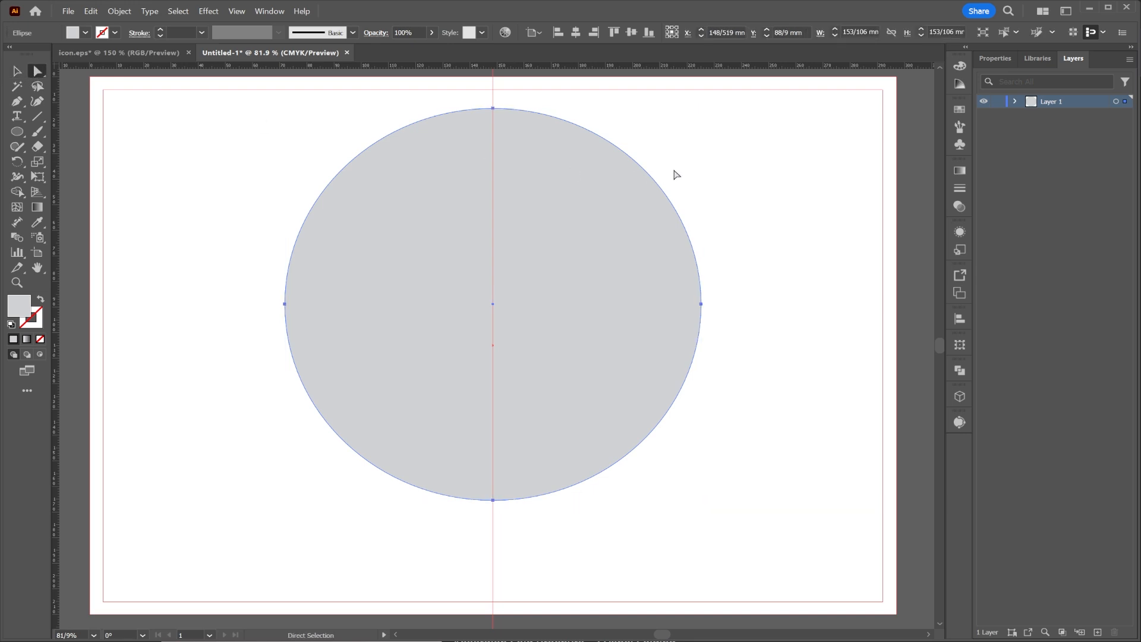
drag(652, 351, 645, 400)
key(Delete)
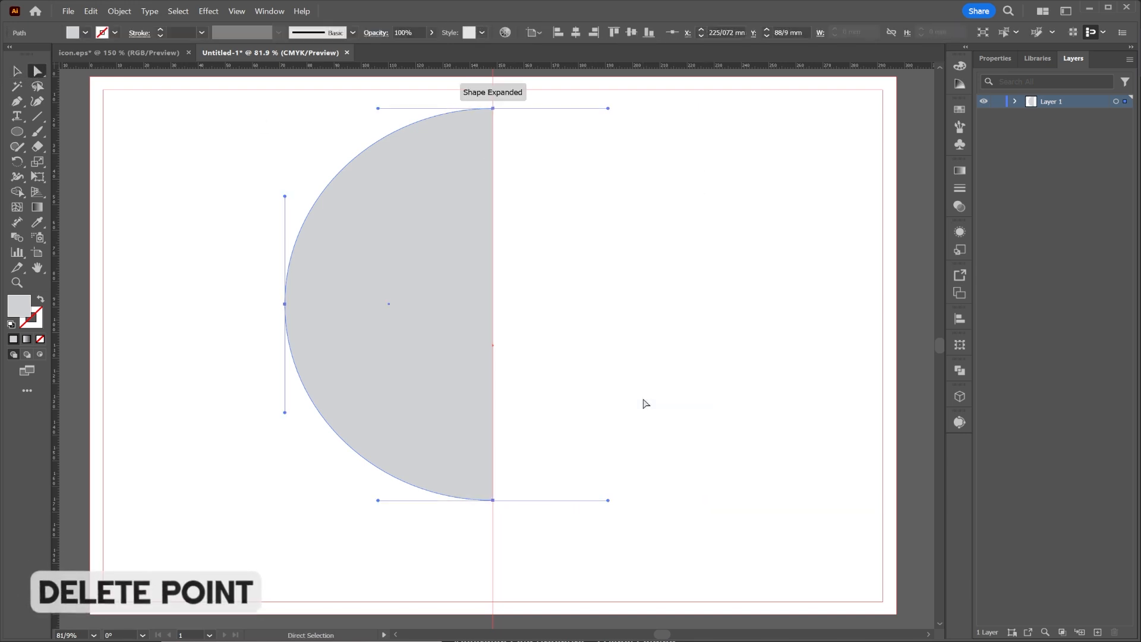
Swap the half circle's grey fill onto its stroke and colour the stroke black, leaving no fill.
click(581, 260)
click(21, 75)
click(452, 249)
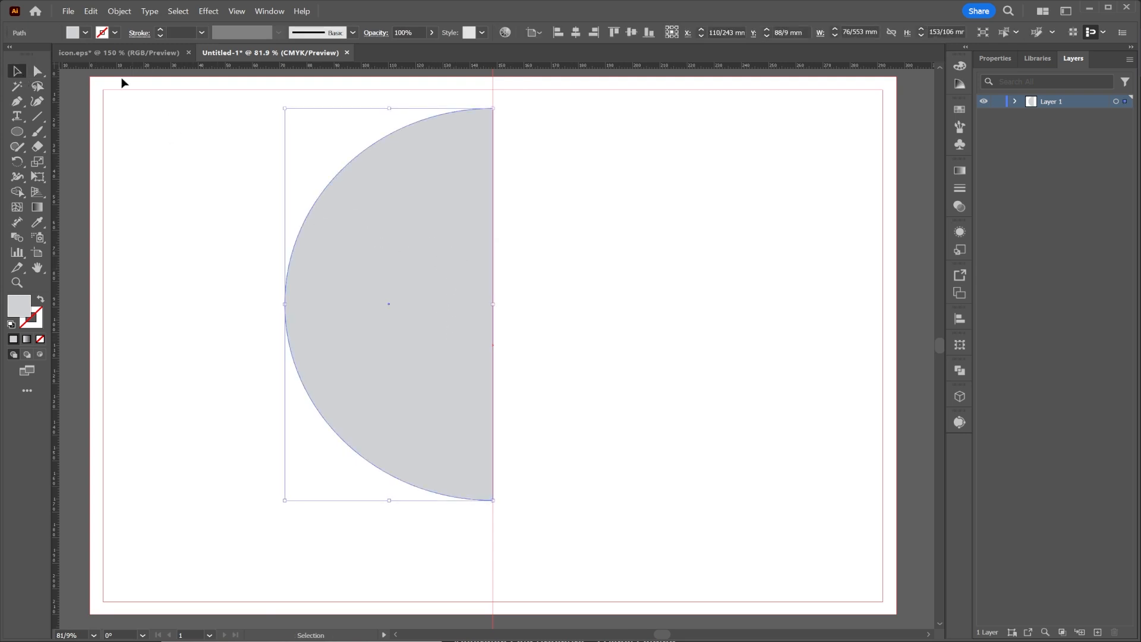
click(39, 300)
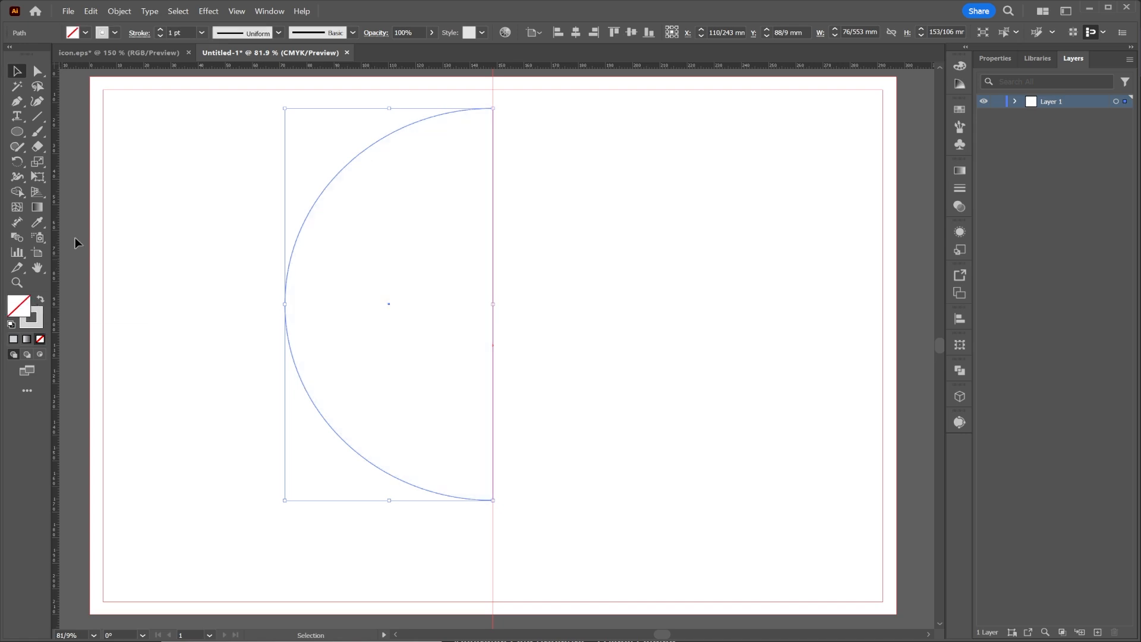
click(115, 32)
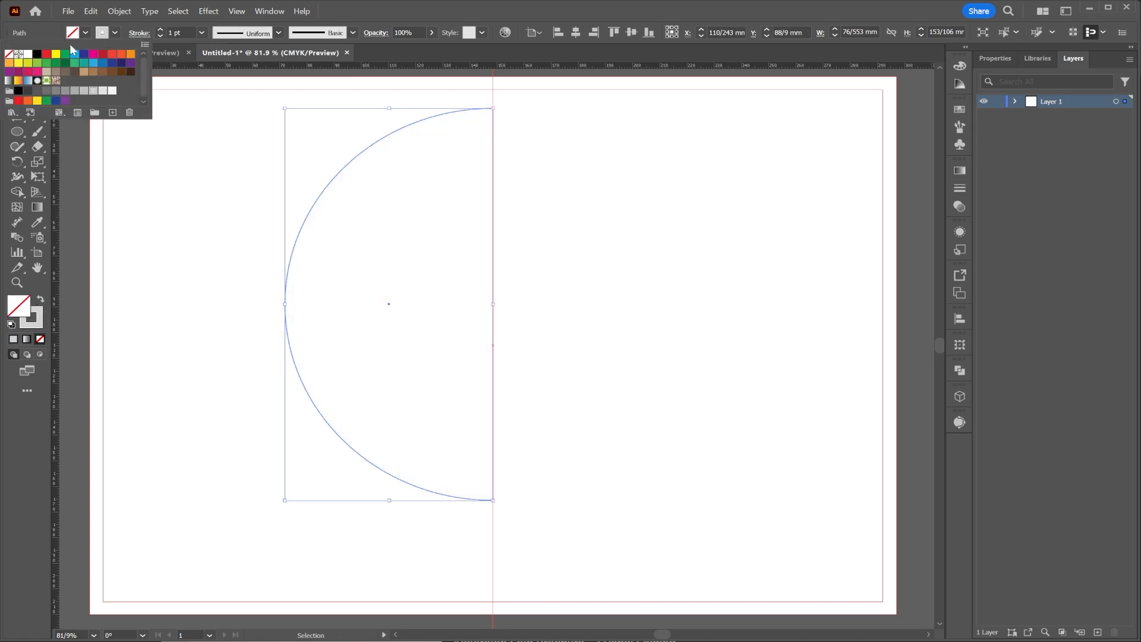
click(36, 54)
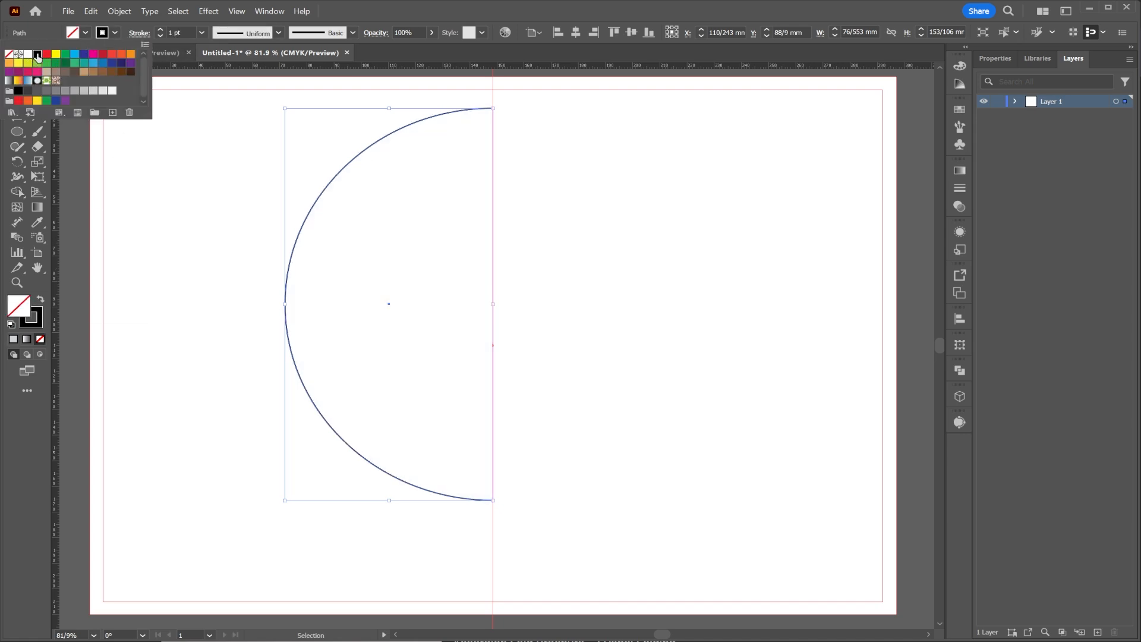
click(119, 169)
click(123, 170)
Paste the Cream, Scarlet, Deep Red and Midnight colour palette image and place it beside the artboard's left edge.
key(ctrl+v)
drag(488, 277, 117, 229)
drag(245, 224, 409, 226)
drag(294, 237, 165, 204)
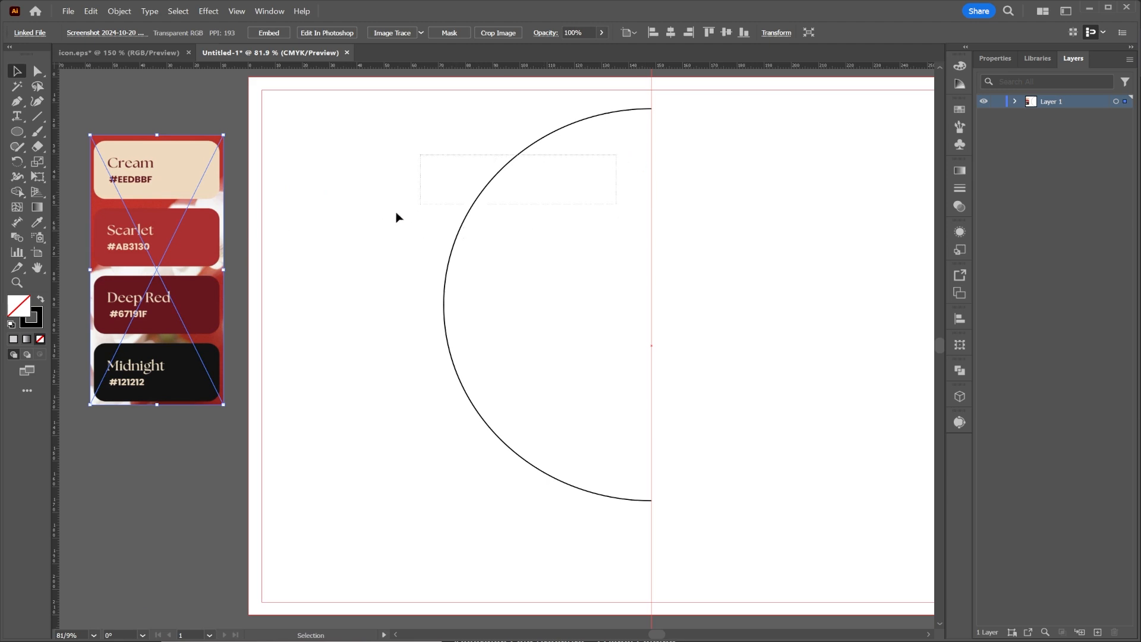
Sample the palette's Midnight colour onto the half circle and swap it to the stroke, leaving no fill.
drag(434, 205, 380, 231)
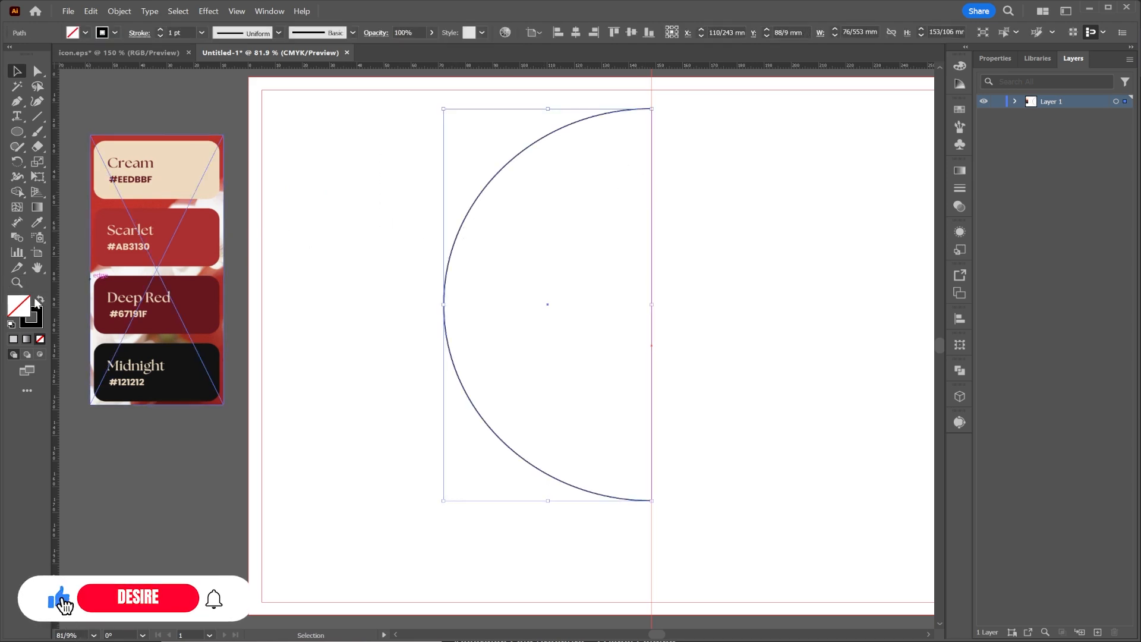
click(36, 319)
click(36, 223)
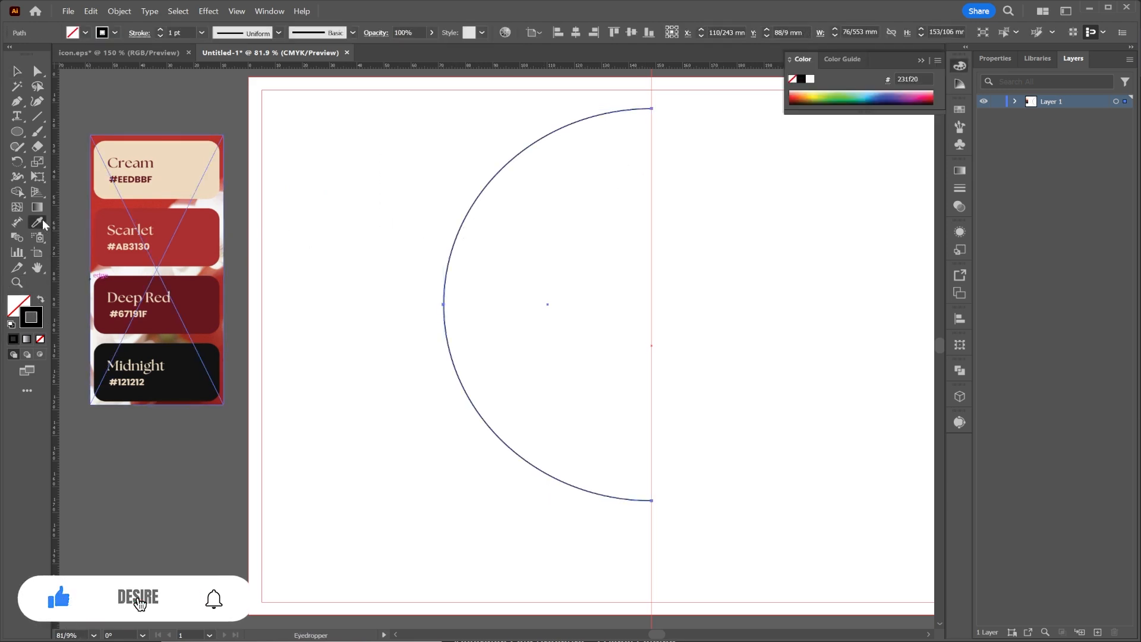
click(177, 347)
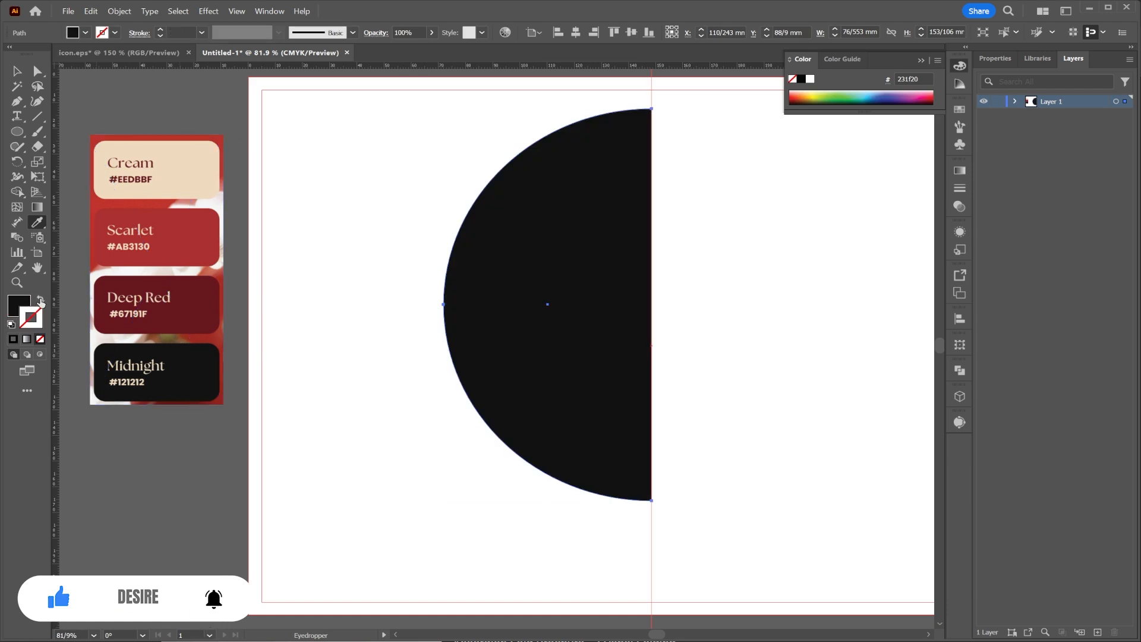
click(41, 301)
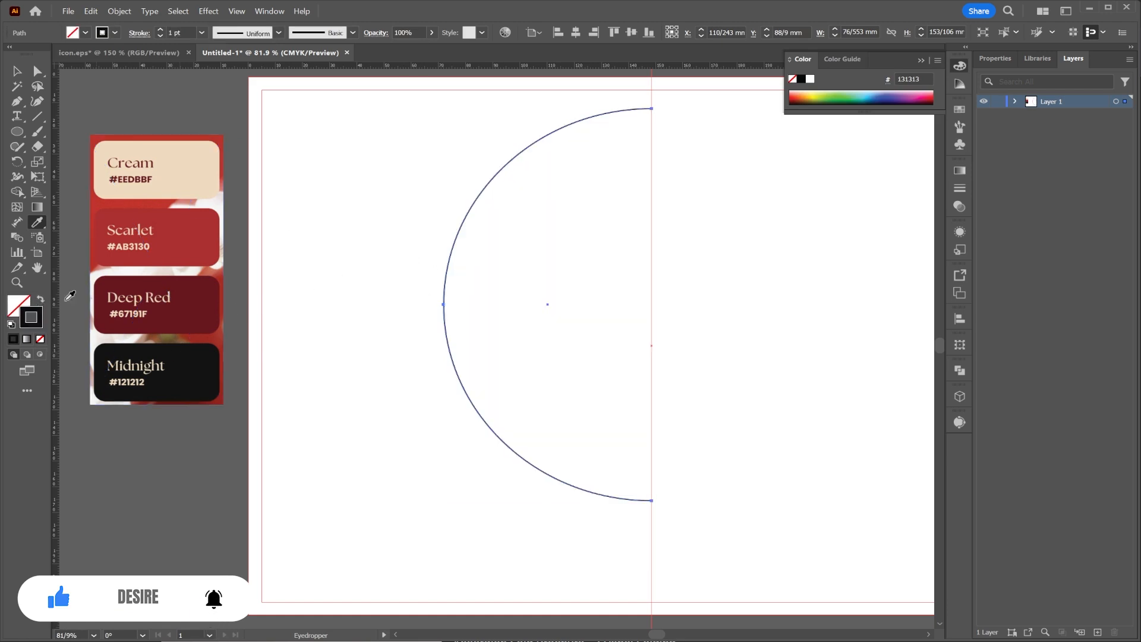
Increase the half circle's stroke weight to 47 pt.
click(161, 29)
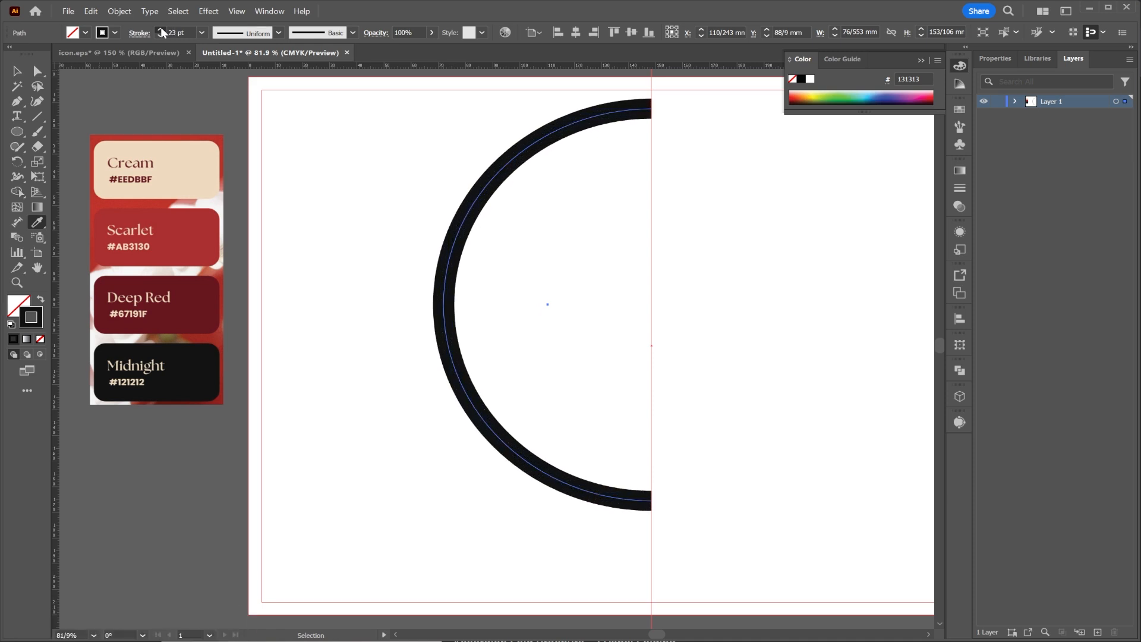
click(160, 28)
click(161, 29)
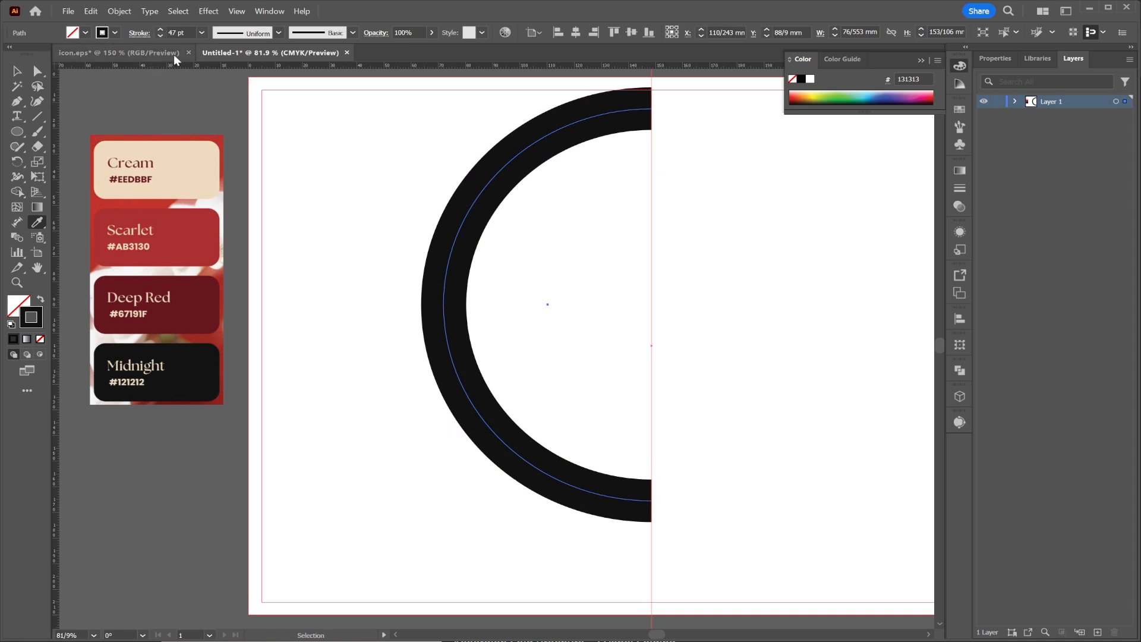
Apply the triangular tapered width profile to the half circle's stroke and deselect it.
click(353, 33)
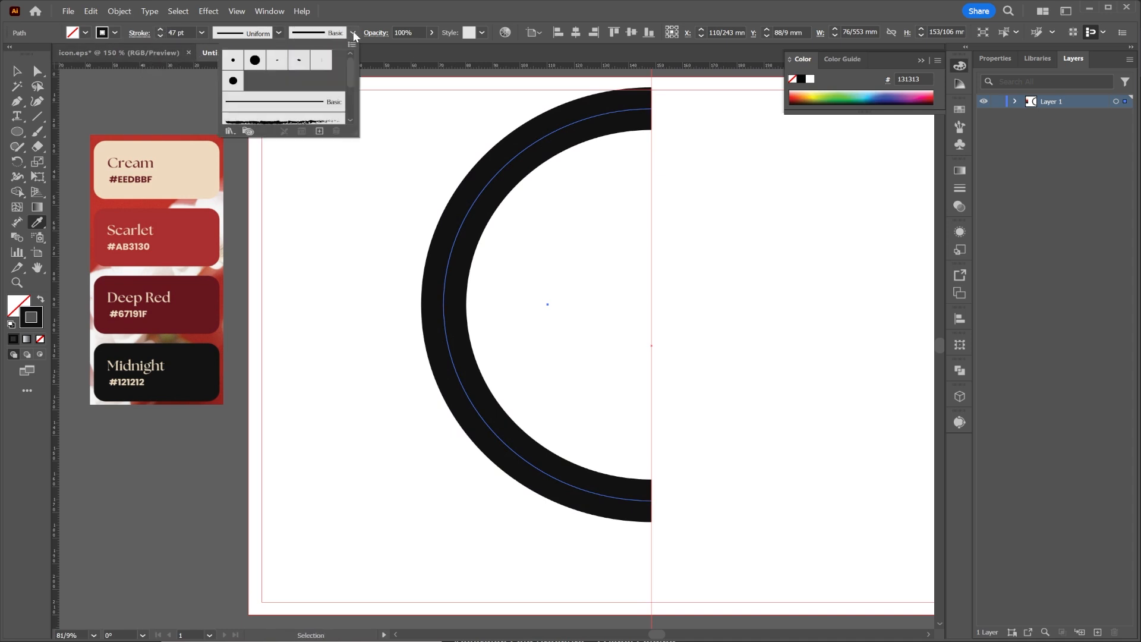
click(278, 32)
click(279, 33)
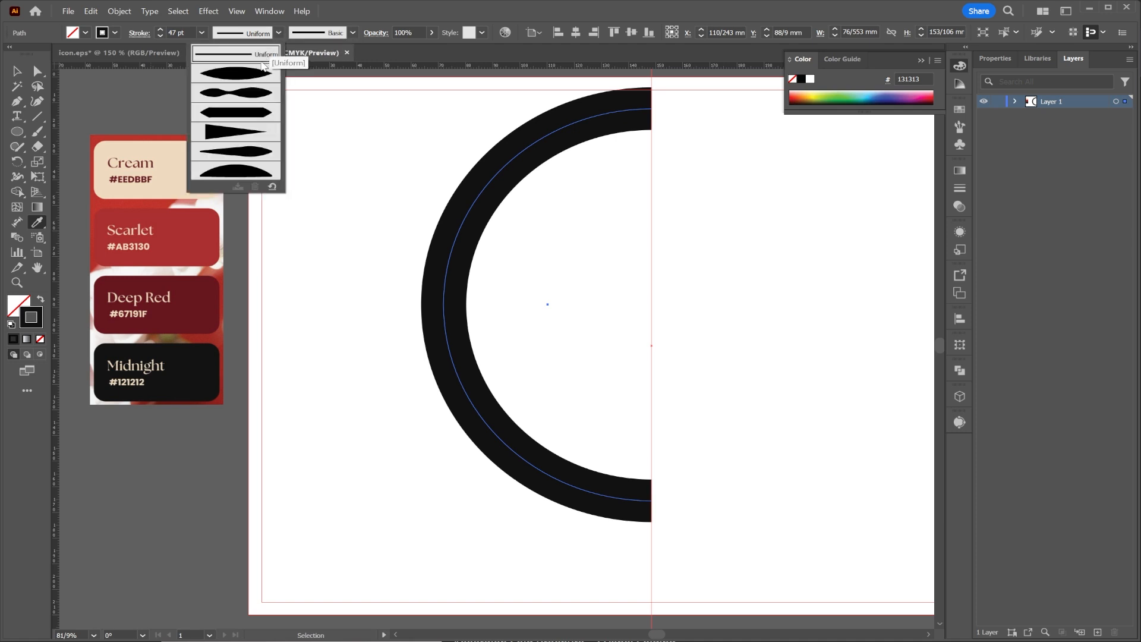
click(230, 132)
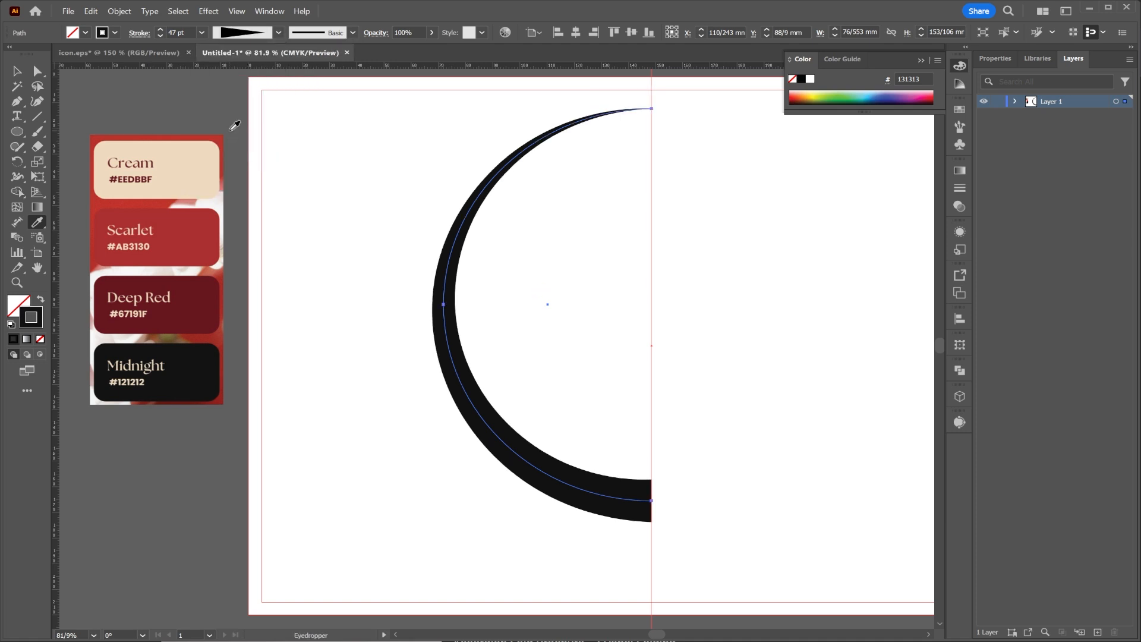
click(17, 71)
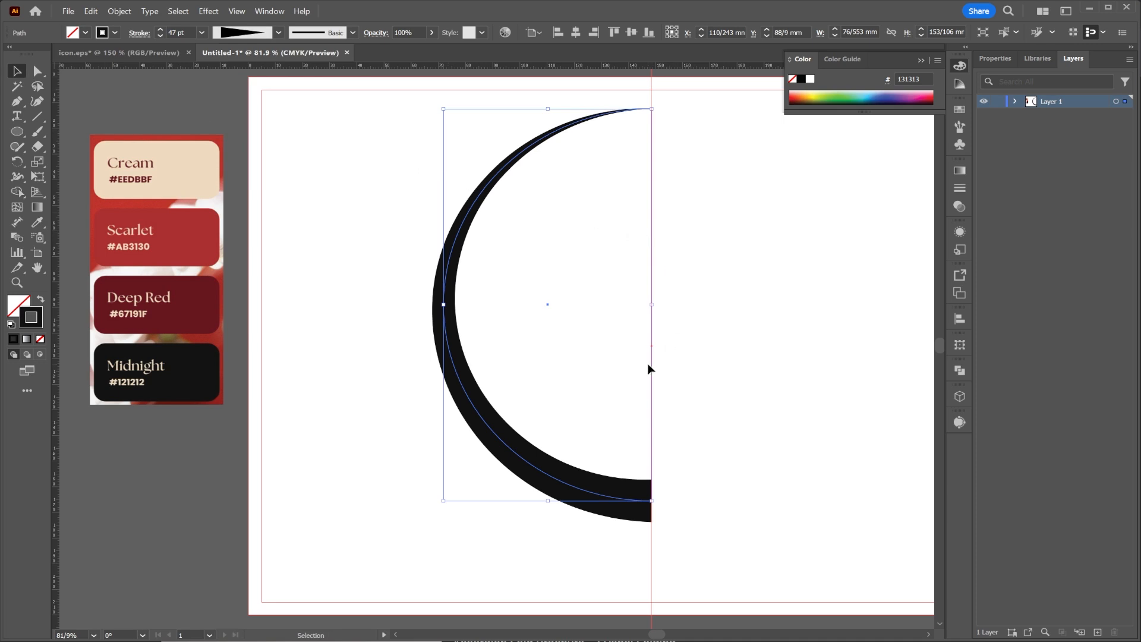
click(755, 342)
Copy the tapered half circle and paste the copy in front of the original.
drag(780, 313, 732, 300)
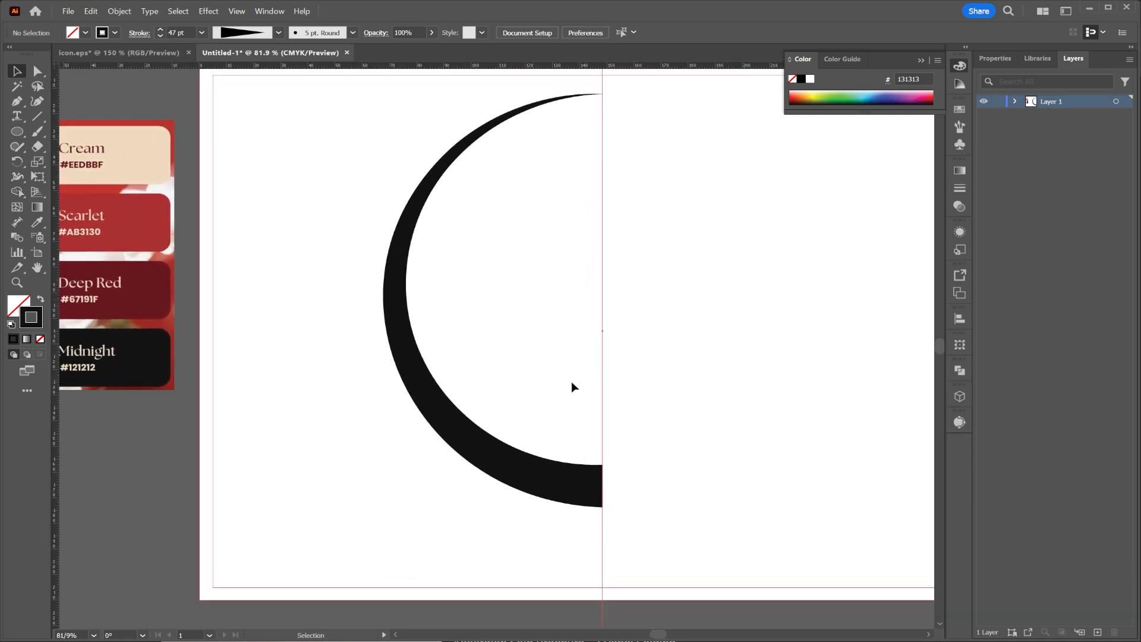
drag(498, 447, 434, 481)
right_click(494, 455)
click(528, 71)
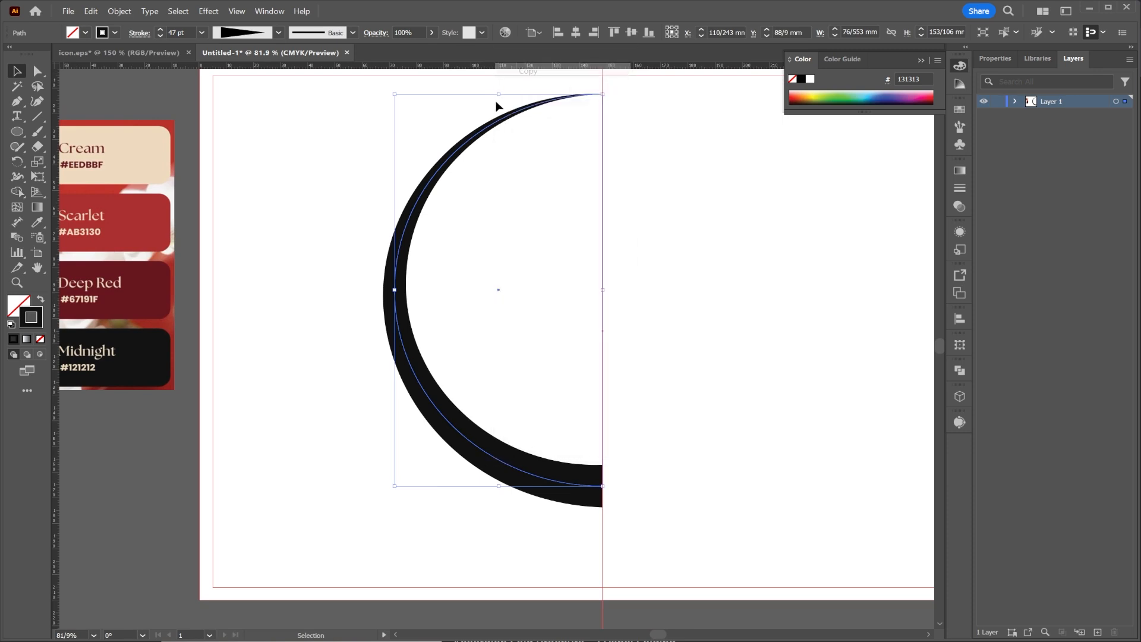
right_click(418, 205)
mouse_move(474, 255)
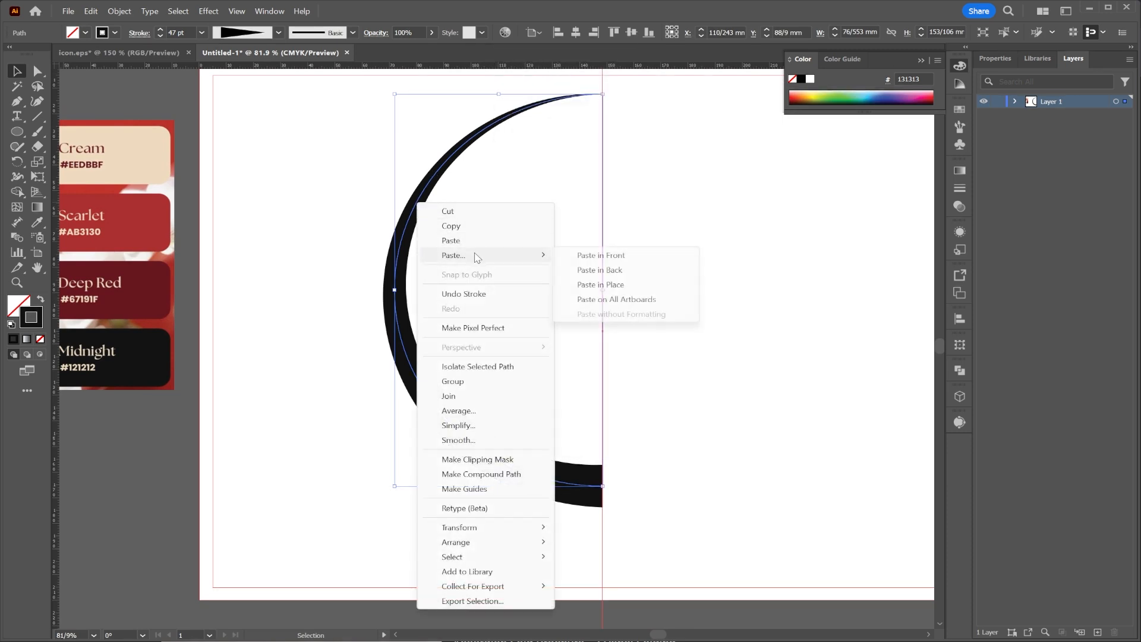
click(601, 255)
Flip the pasted half circle horizontally and move it across the vertical guide to close the ring.
click(994, 58)
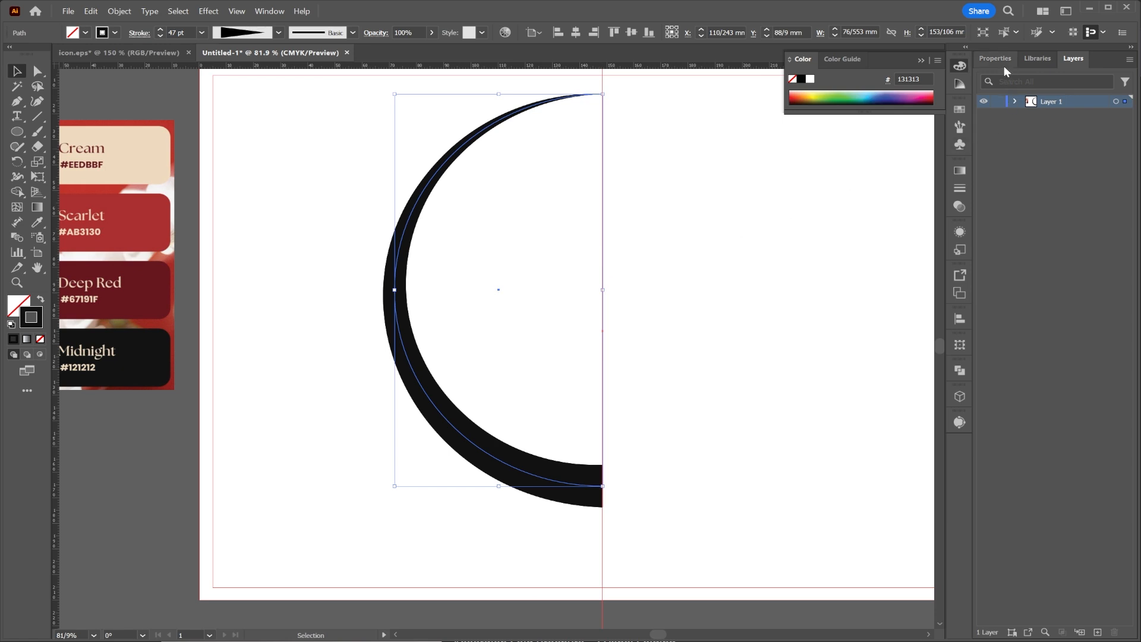
click(1076, 148)
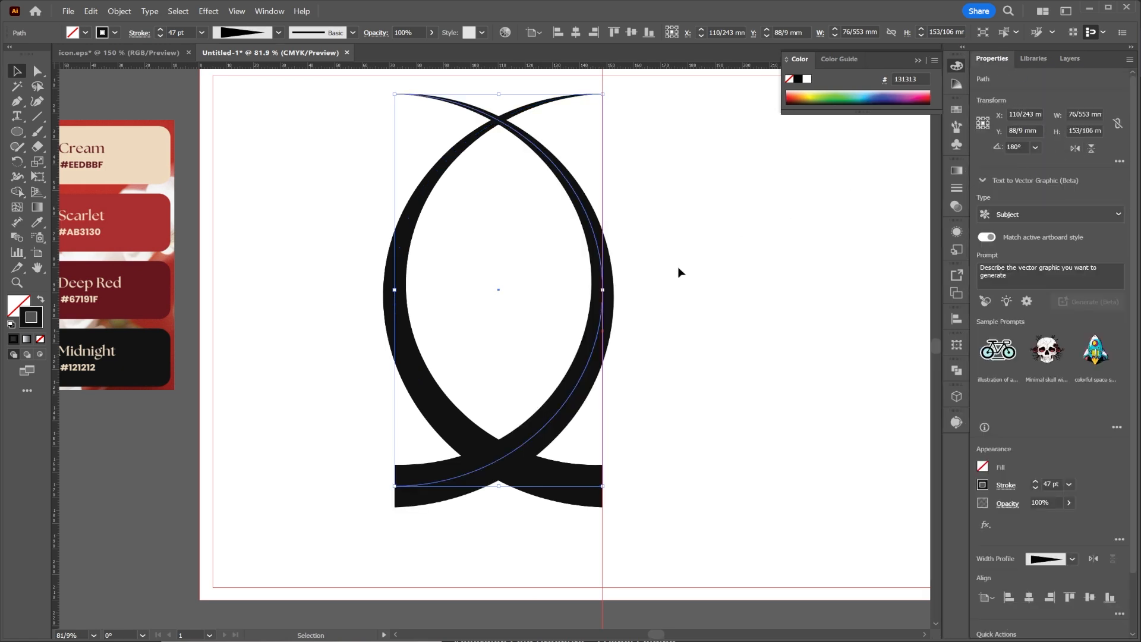
drag(565, 400, 773, 400)
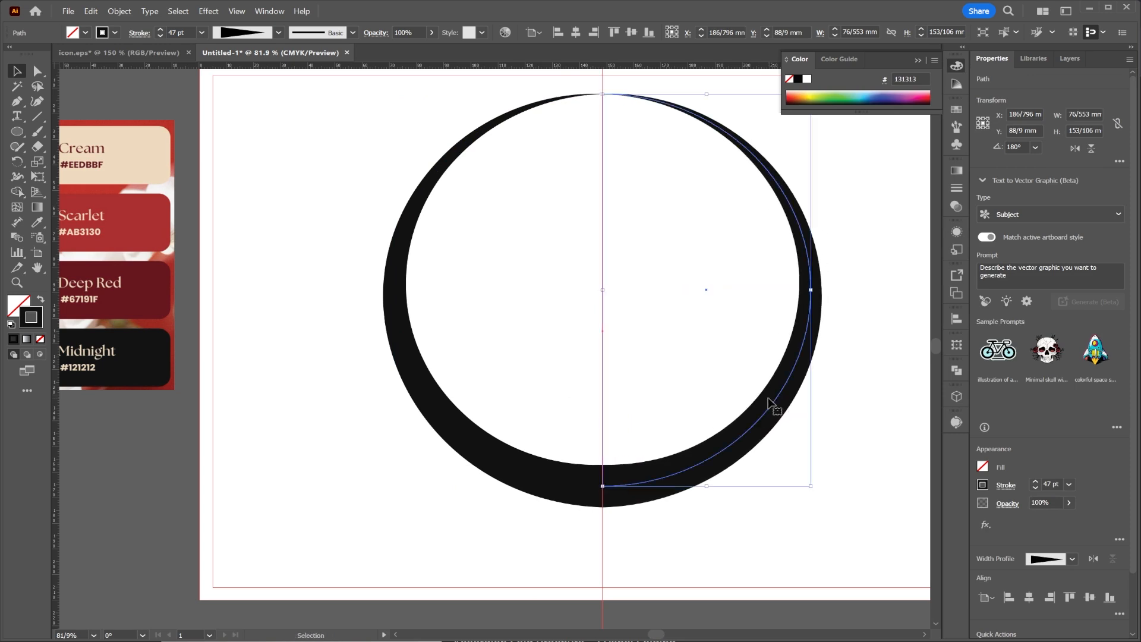
click(863, 275)
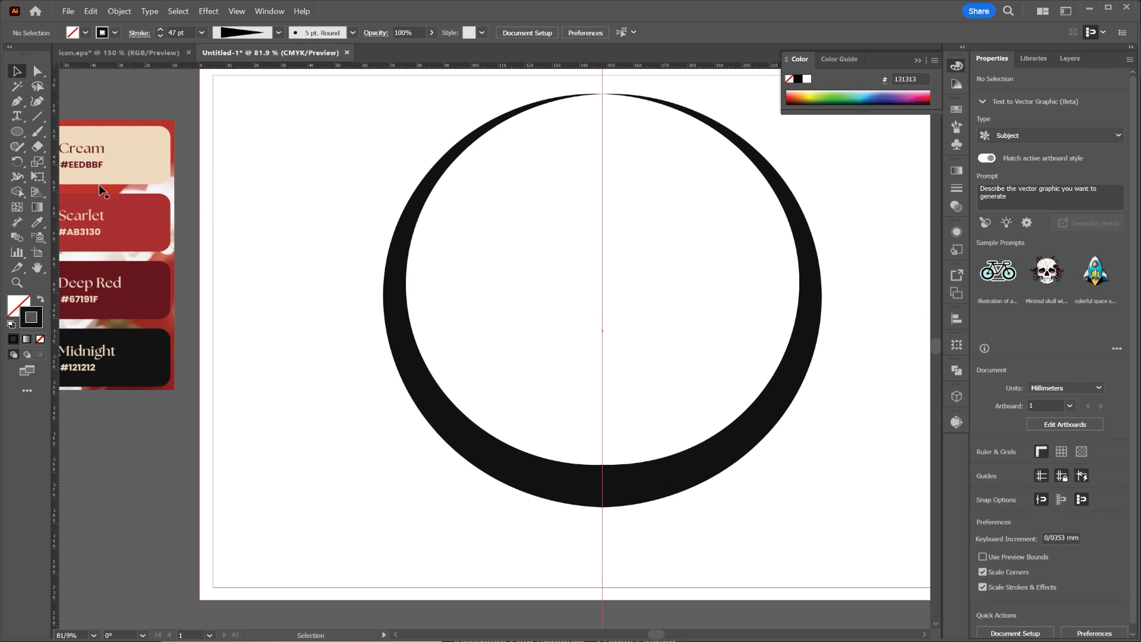
Draw a circle about 126 mm in diameter inside the ring, centred on the vertical guide.
click(16, 133)
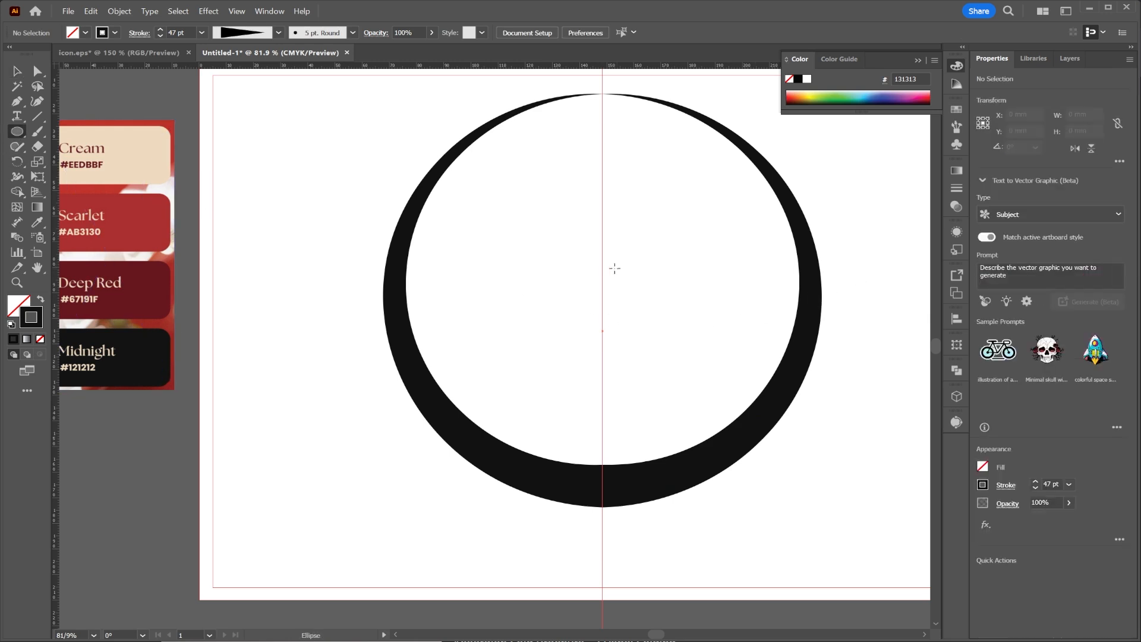
drag(602, 276, 772, 368)
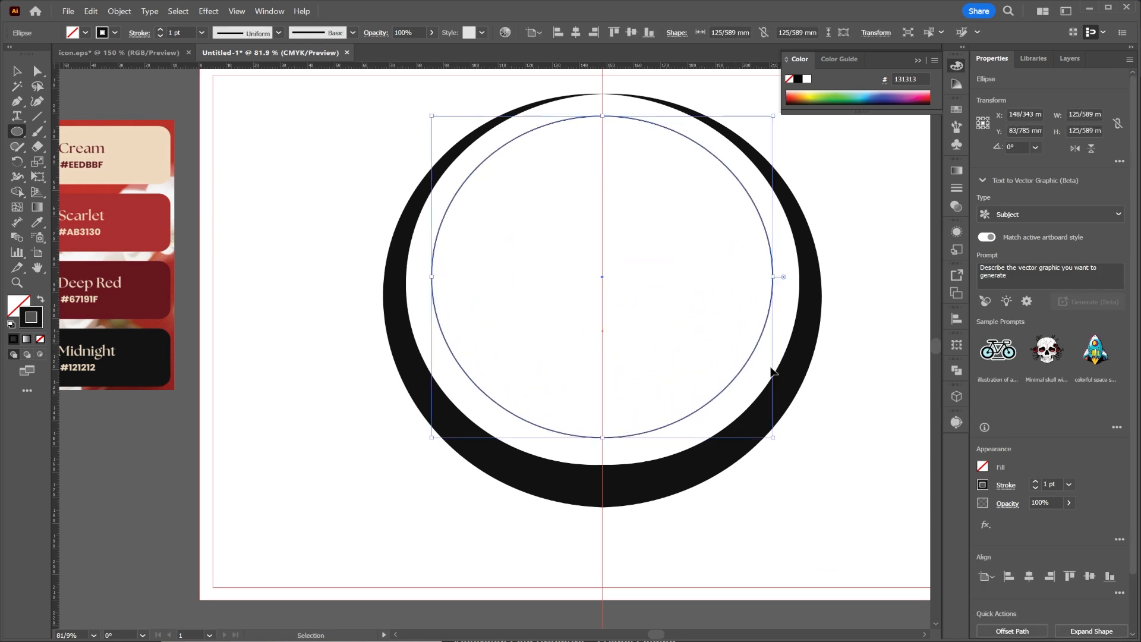
key(v)
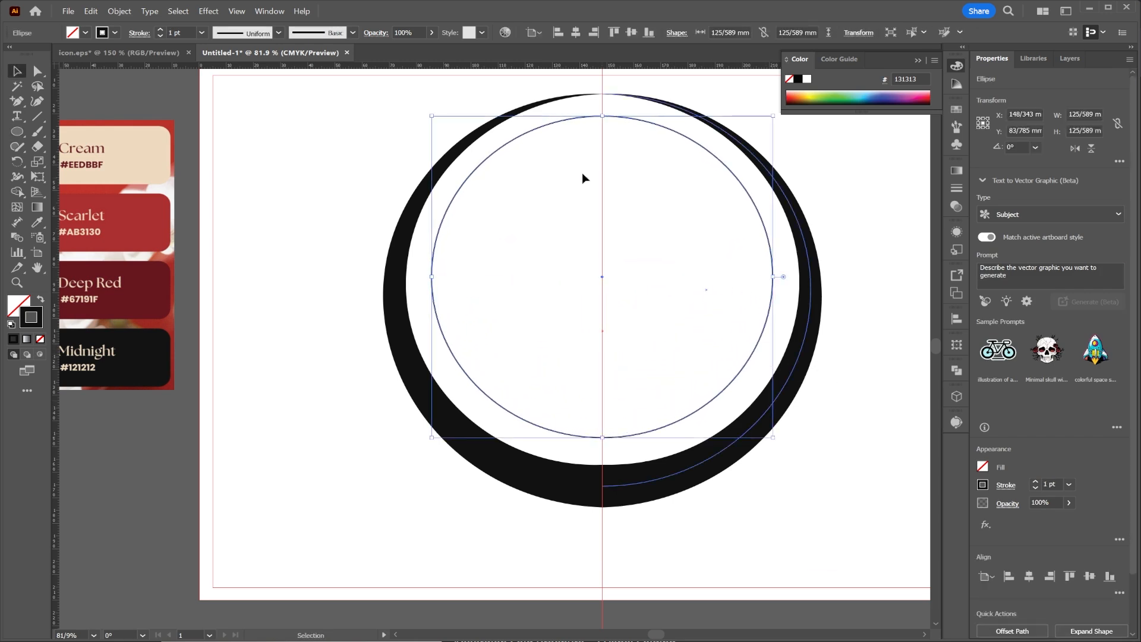
Place a horizontal guide at about 55 mm across the inner circle and add anchor points at both crossings.
click(17, 101)
click(71, 118)
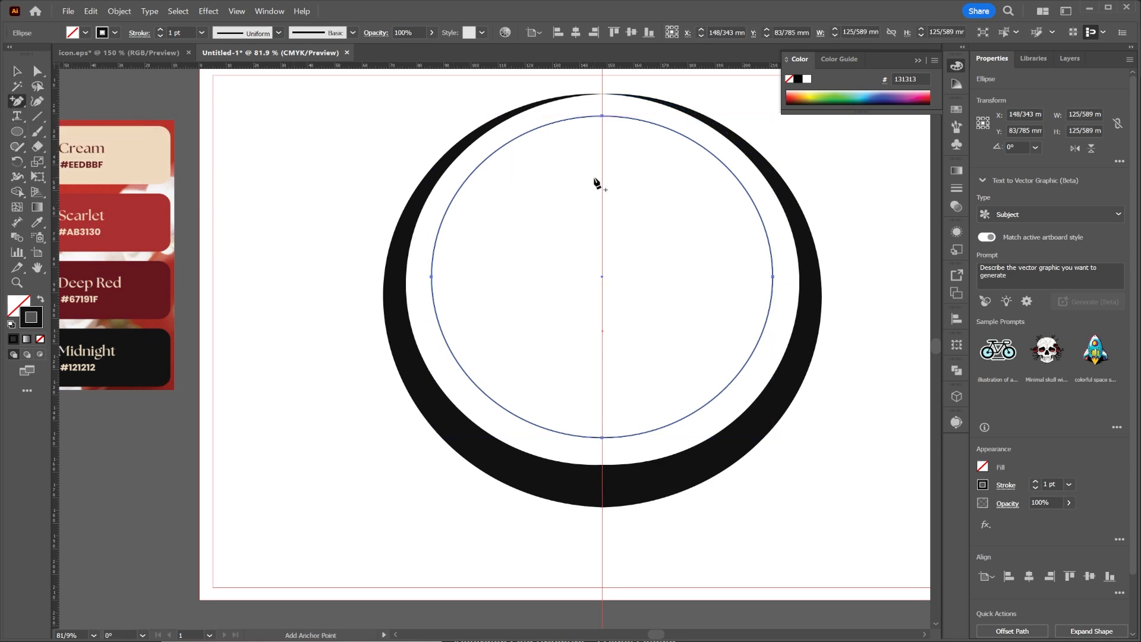
drag(69, 64, 157, 203)
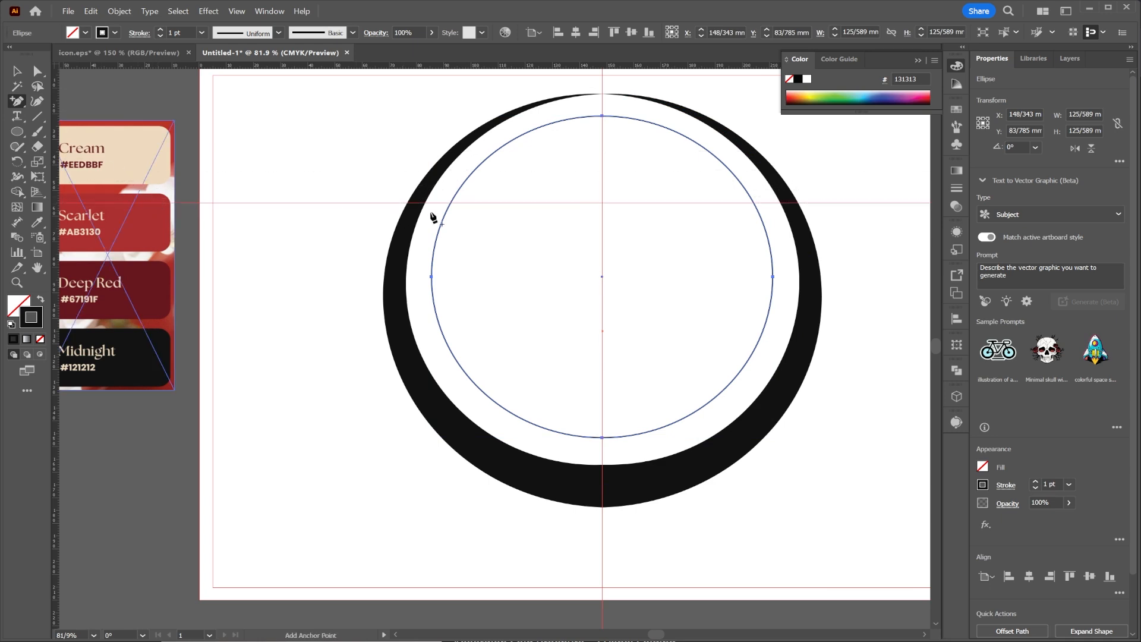
click(754, 204)
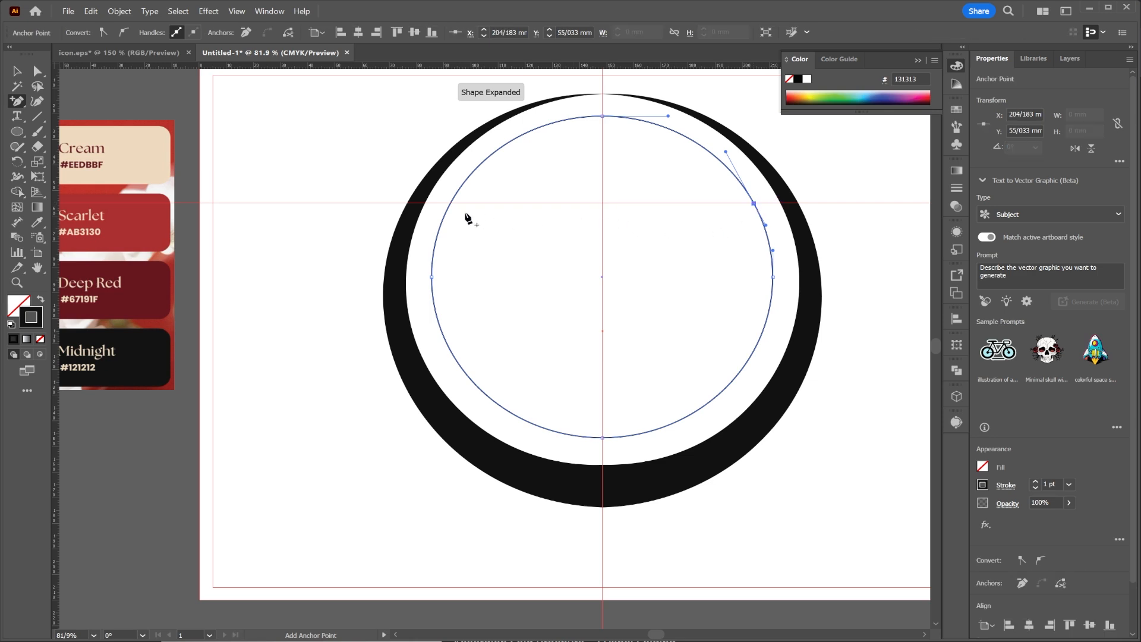
click(450, 204)
Delete the part of the inner circle above the horizontal guide with the Direct Selection tool.
click(38, 71)
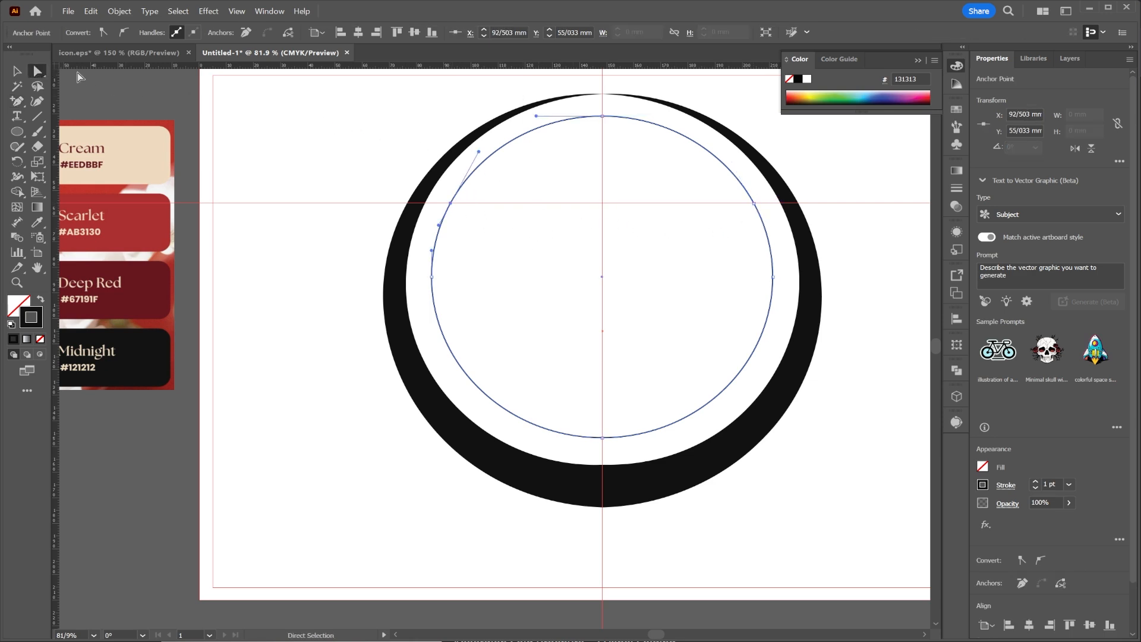
drag(550, 142, 550, 142)
key(Delete)
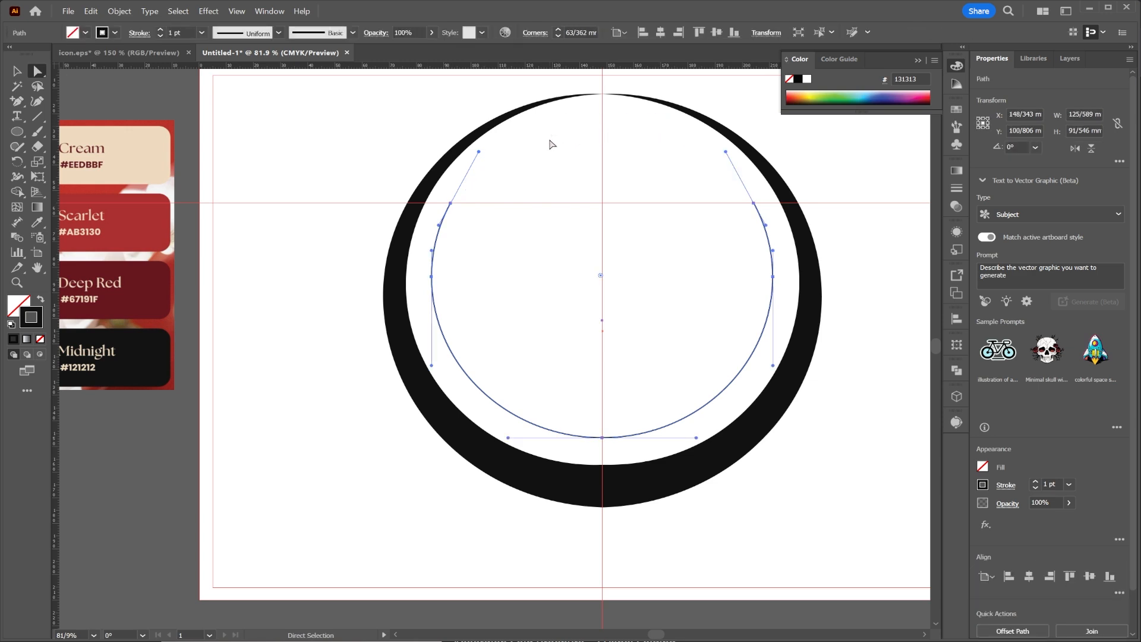
click(648, 170)
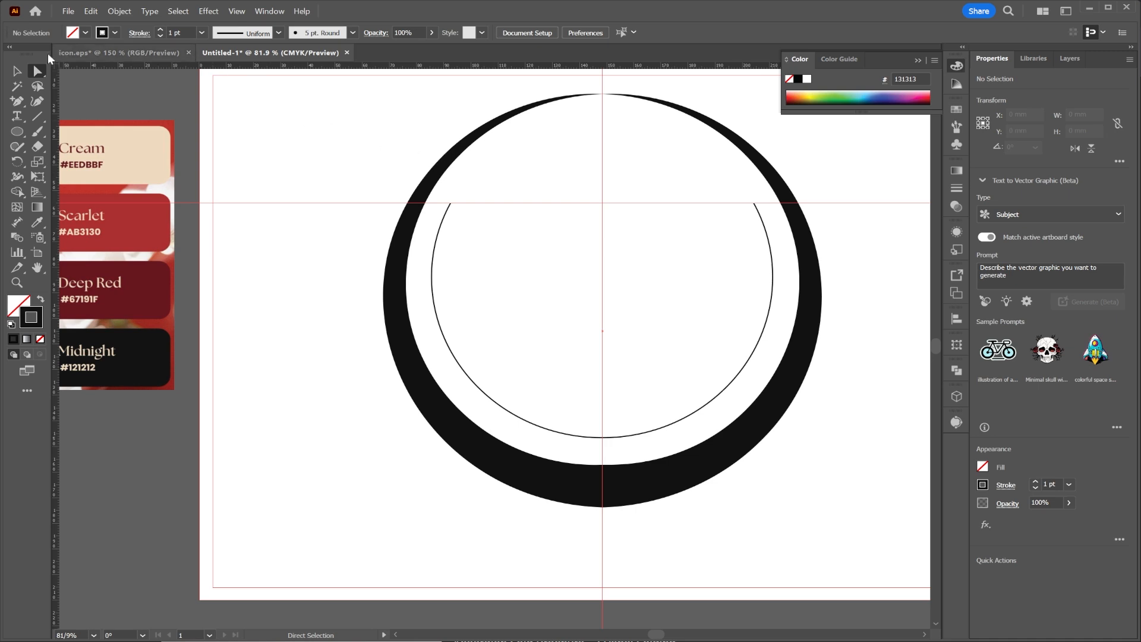
Apply the lens-shaped width profile, tapered at both ends, to the open inner arc.
click(18, 71)
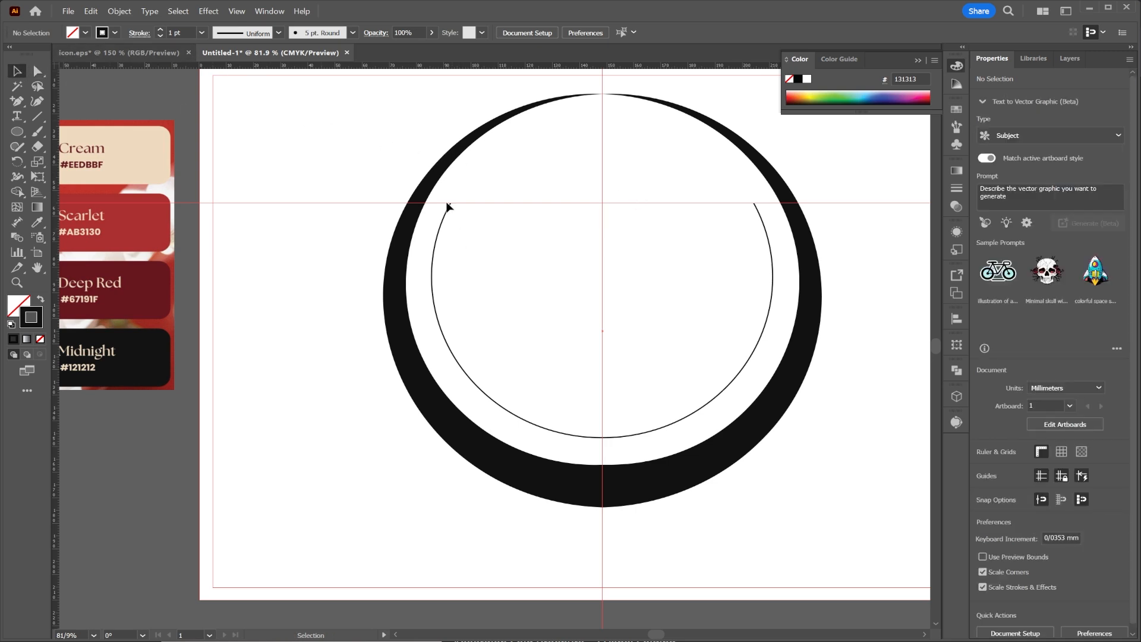
click(436, 242)
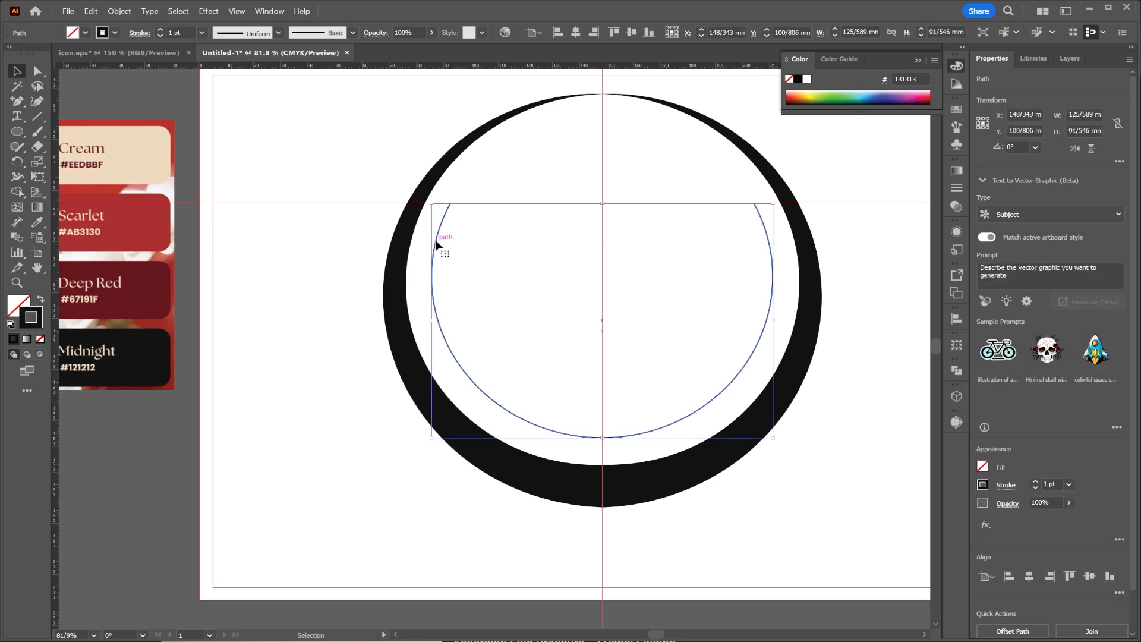
click(280, 33)
click(263, 168)
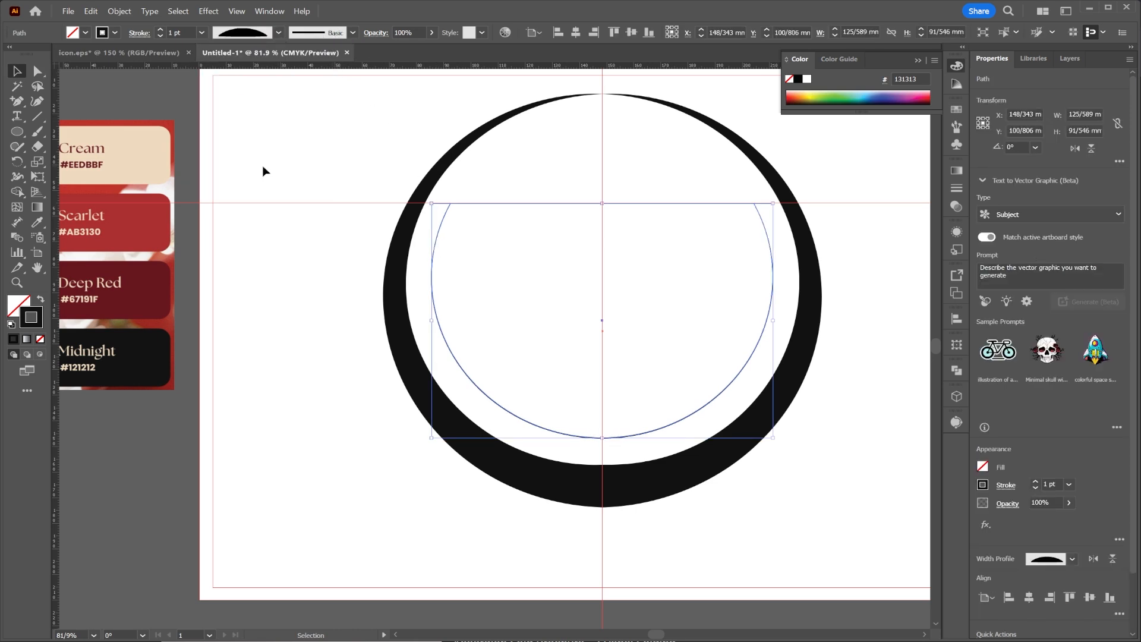
Set the inner arc's stroke to 27 pt and move the arc straight up by about 5 mm.
click(201, 32)
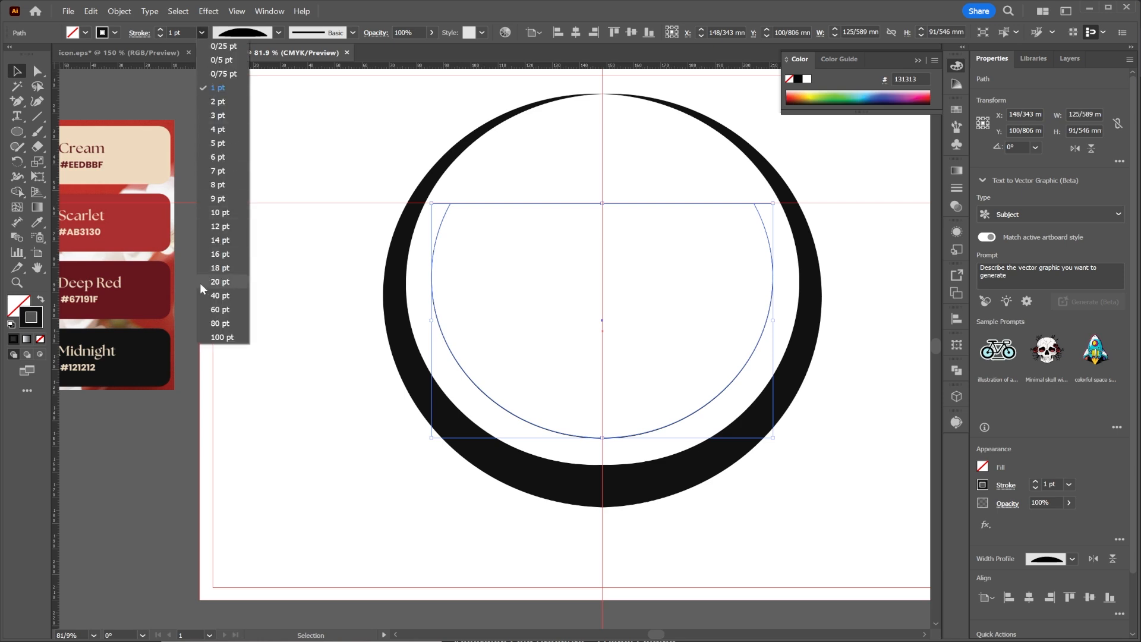
click(208, 296)
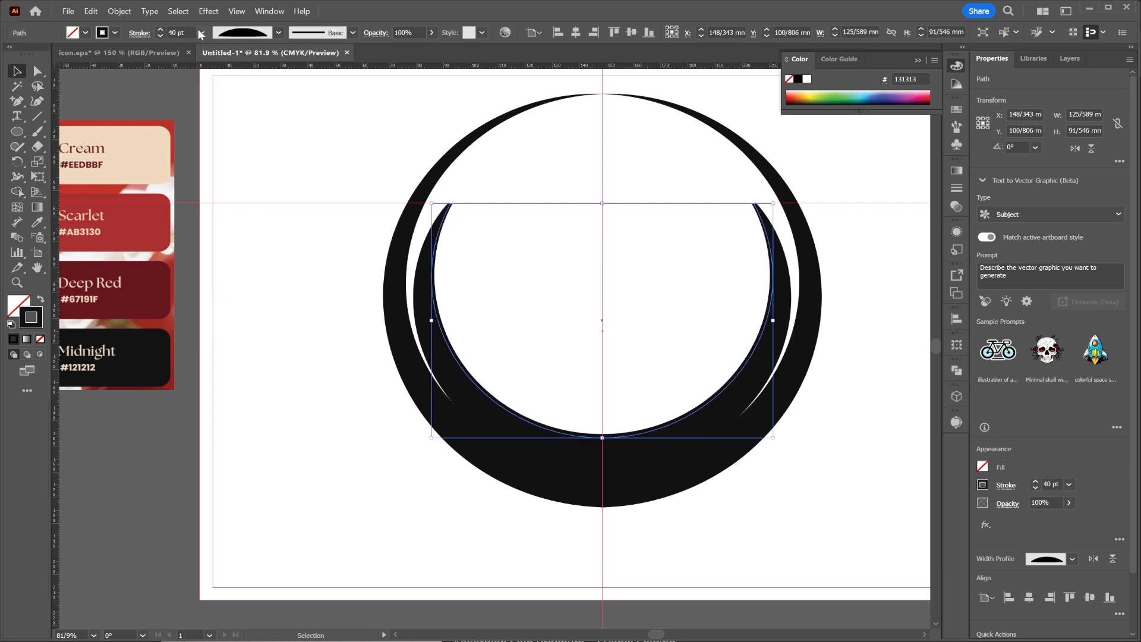
click(158, 37)
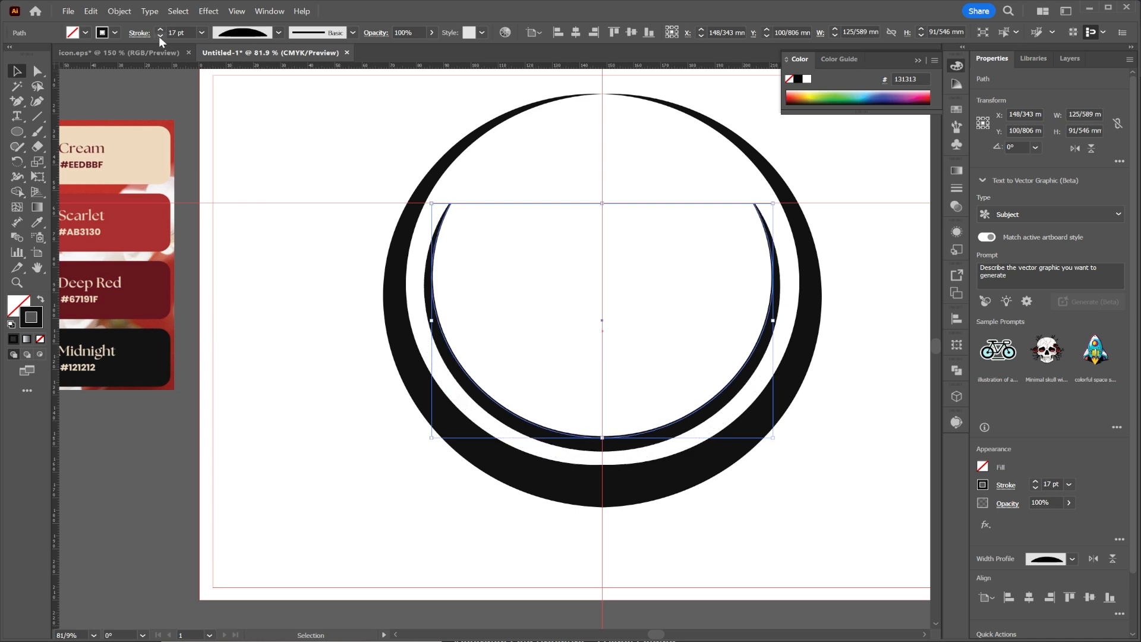
click(158, 29)
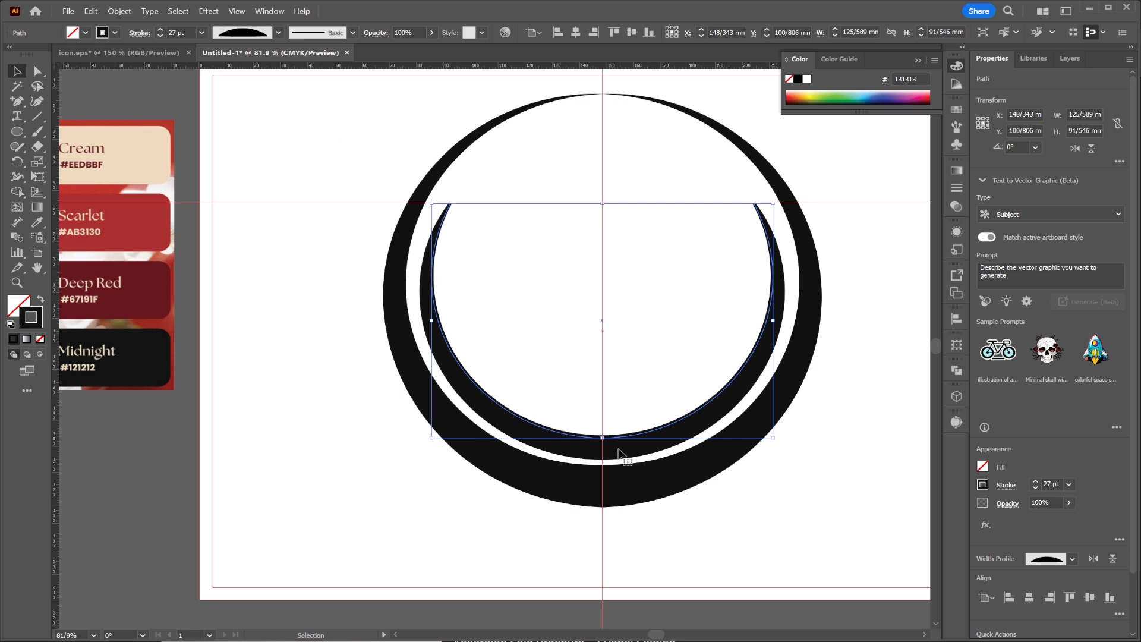
drag(615, 451, 615, 438)
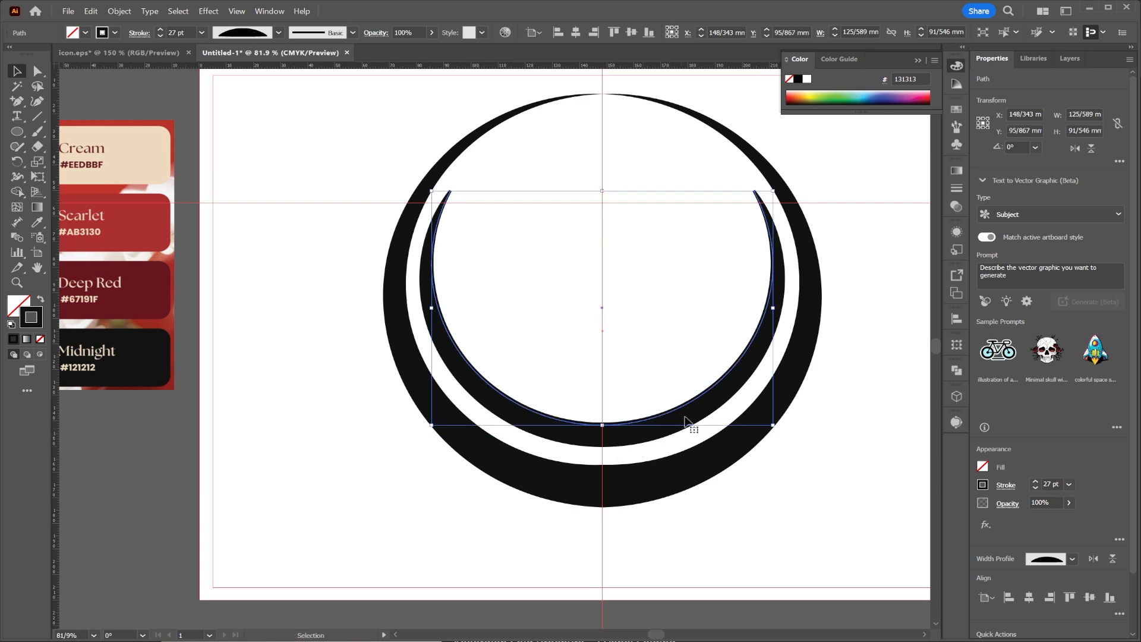
click(260, 173)
Draw a circle about 132 mm in diameter centred on the vertical guide and give it a light grey fill without stroke.
key(l)
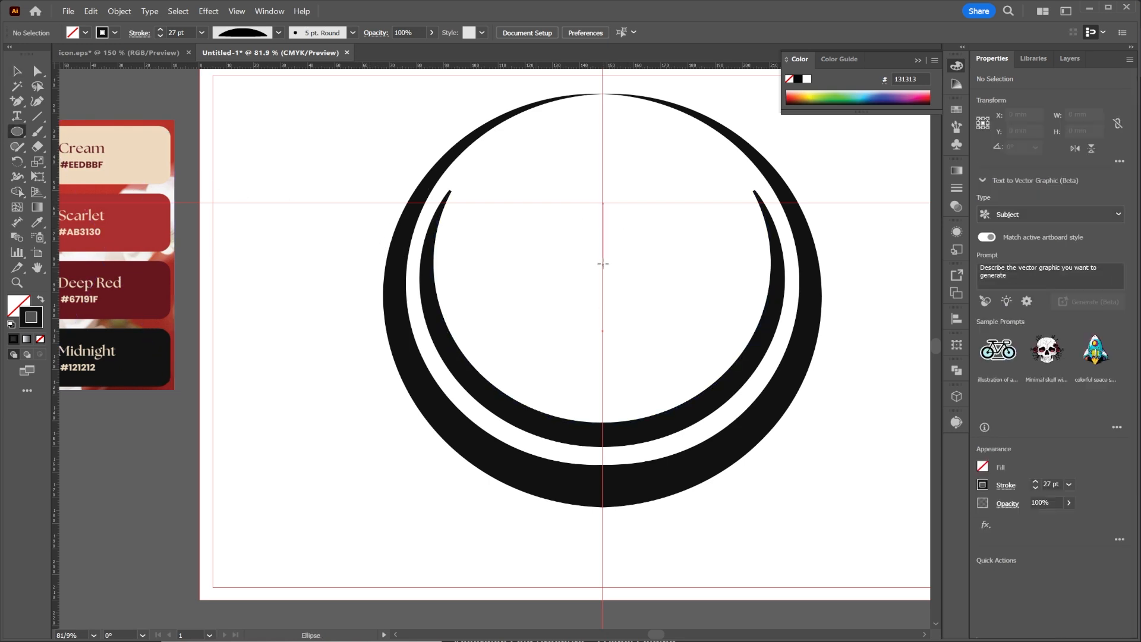
drag(602, 263, 782, 362)
key(v)
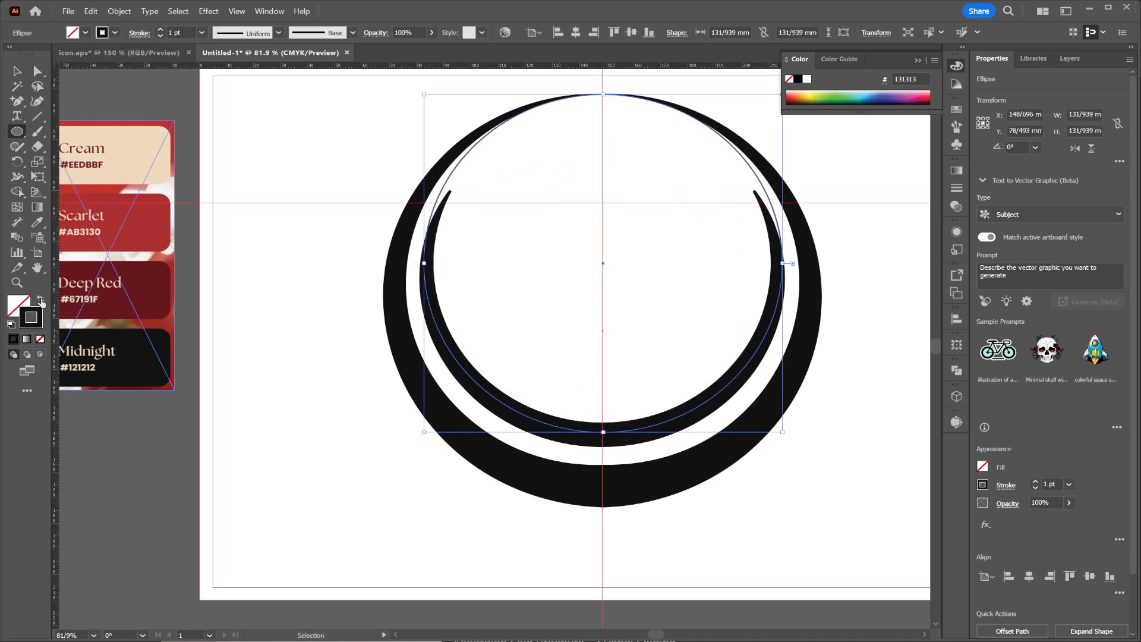
click(41, 302)
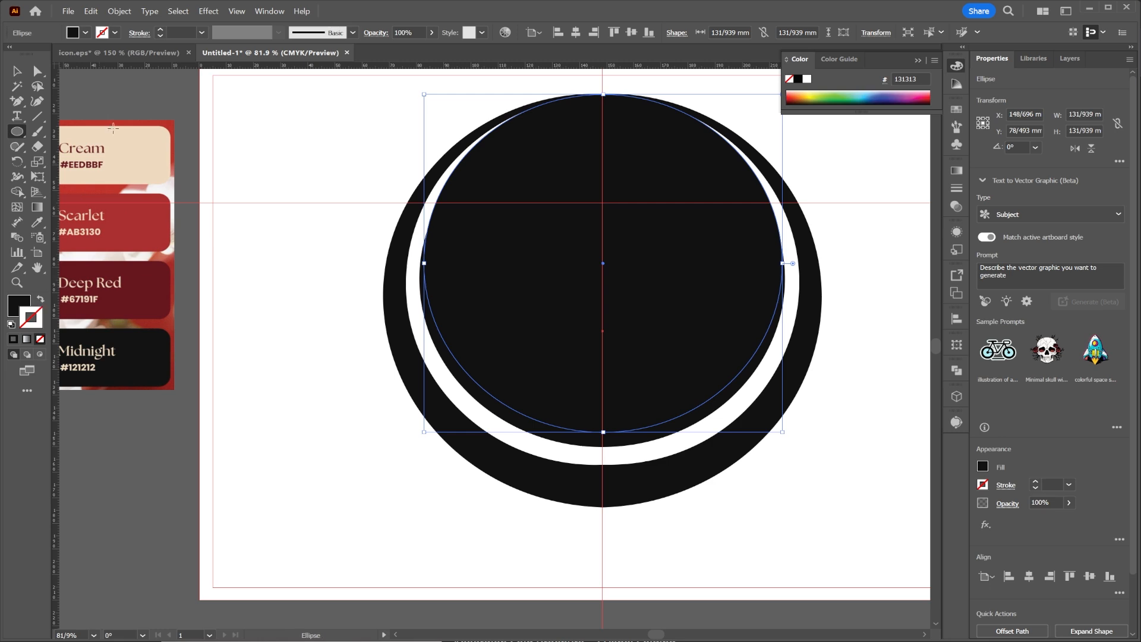
click(85, 33)
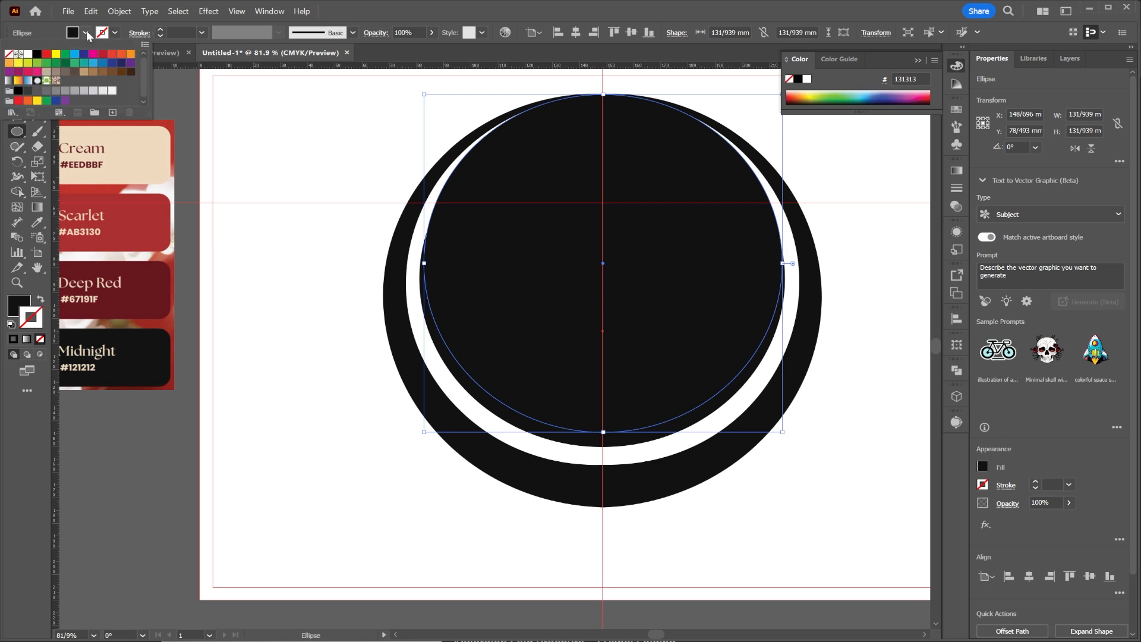
click(85, 90)
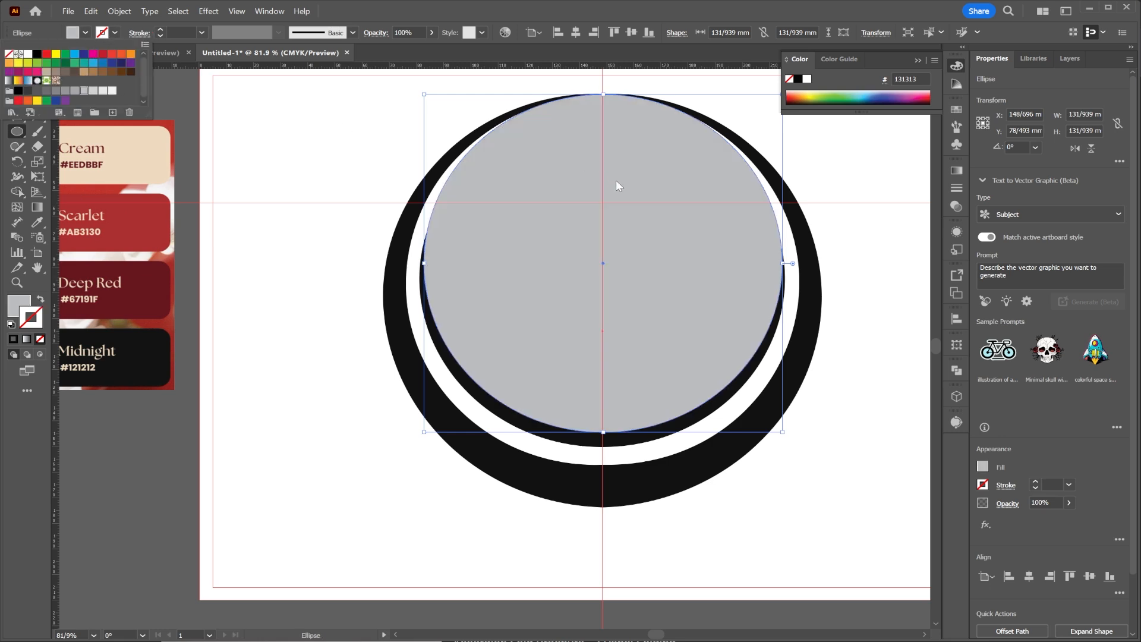
Move the grey circle down and enlarge it proportionally to about 153 mm so its top meets the ring's top.
click(619, 205)
drag(644, 271, 637, 257)
key(ctrl+z)
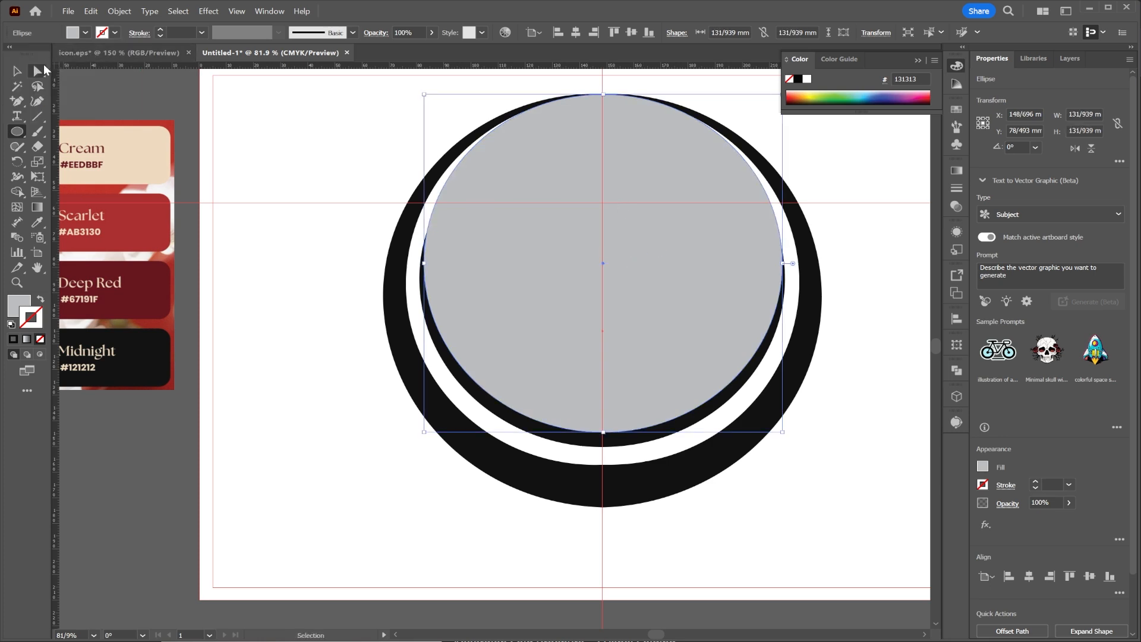
click(17, 71)
drag(591, 224, 651, 295)
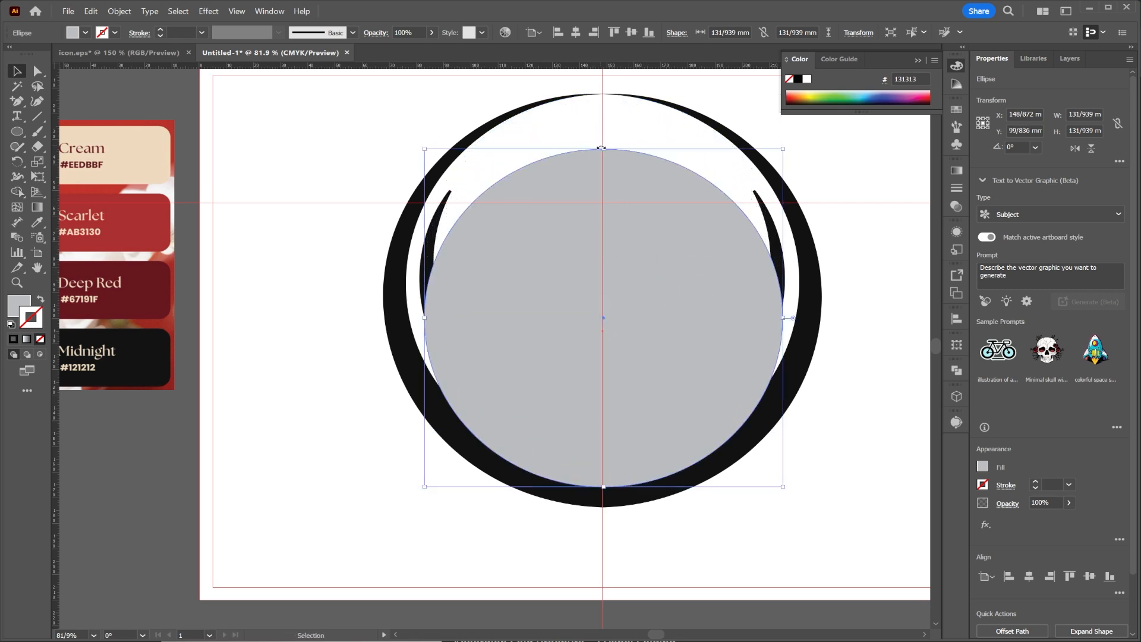
drag(605, 148, 610, 95)
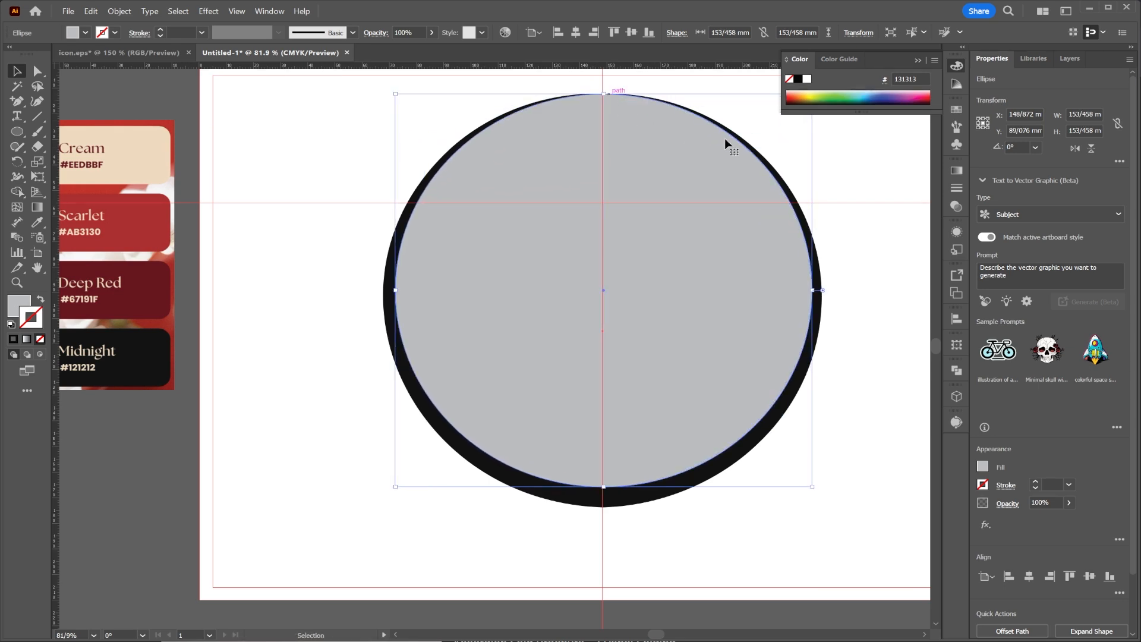
Reorder the grey ellipse in Layer 1 so that it lies directly beneath the ring and arc paths.
click(1069, 58)
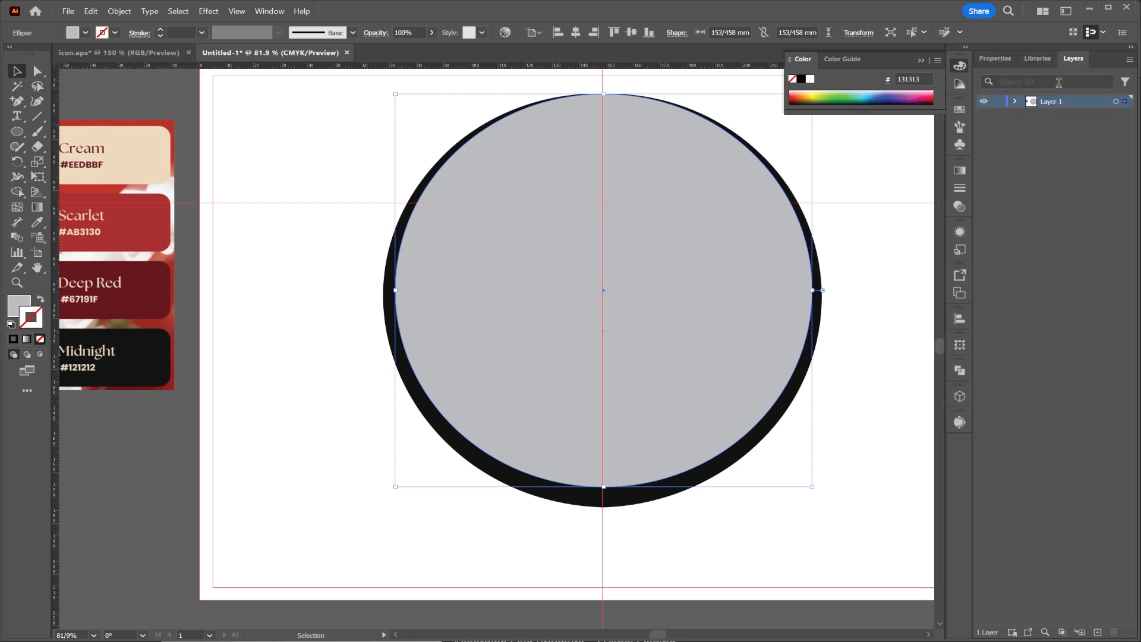
click(1016, 102)
drag(1070, 115, 1086, 192)
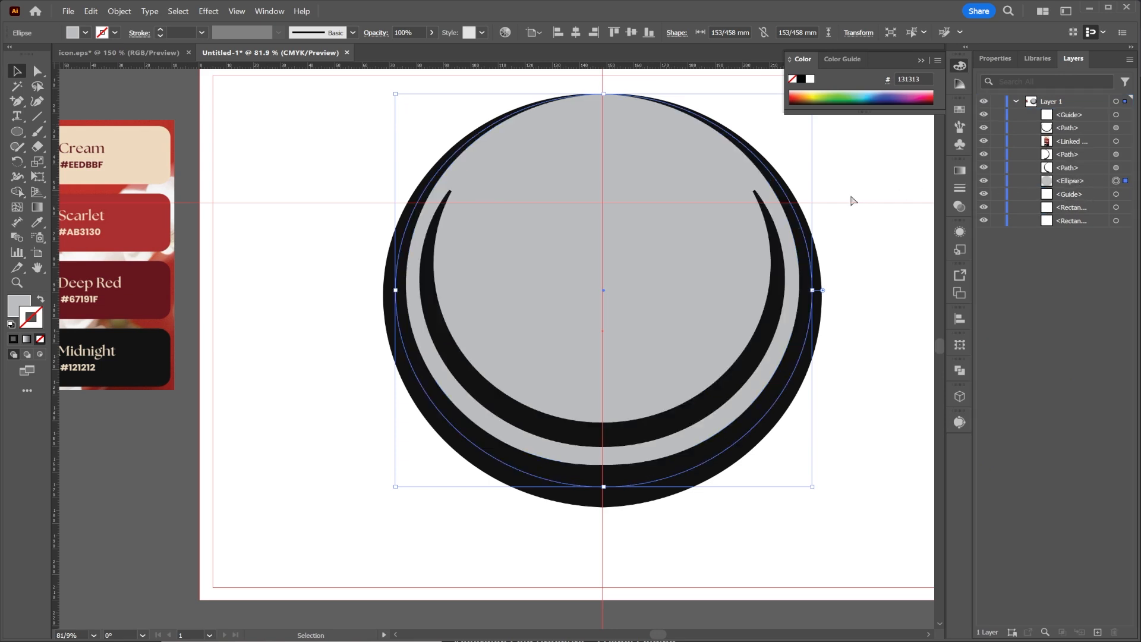
drag(290, 187, 266, 210)
click(297, 320)
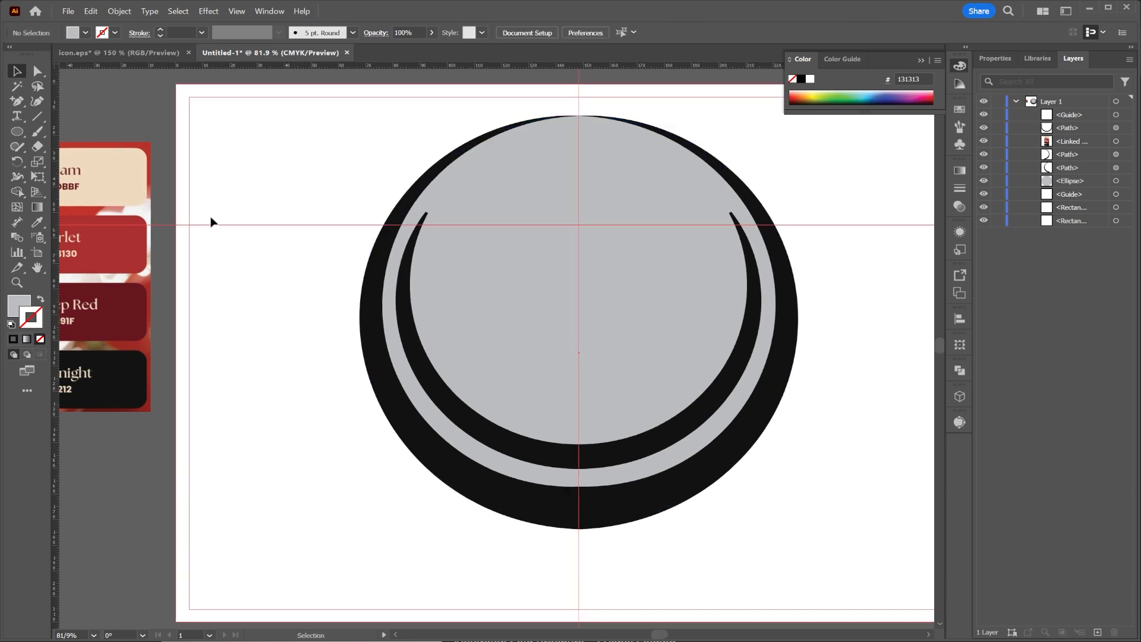
Place the photo of the city skyline above water from the sity folder over the emblem, about 174 mm wide.
click(62, 14)
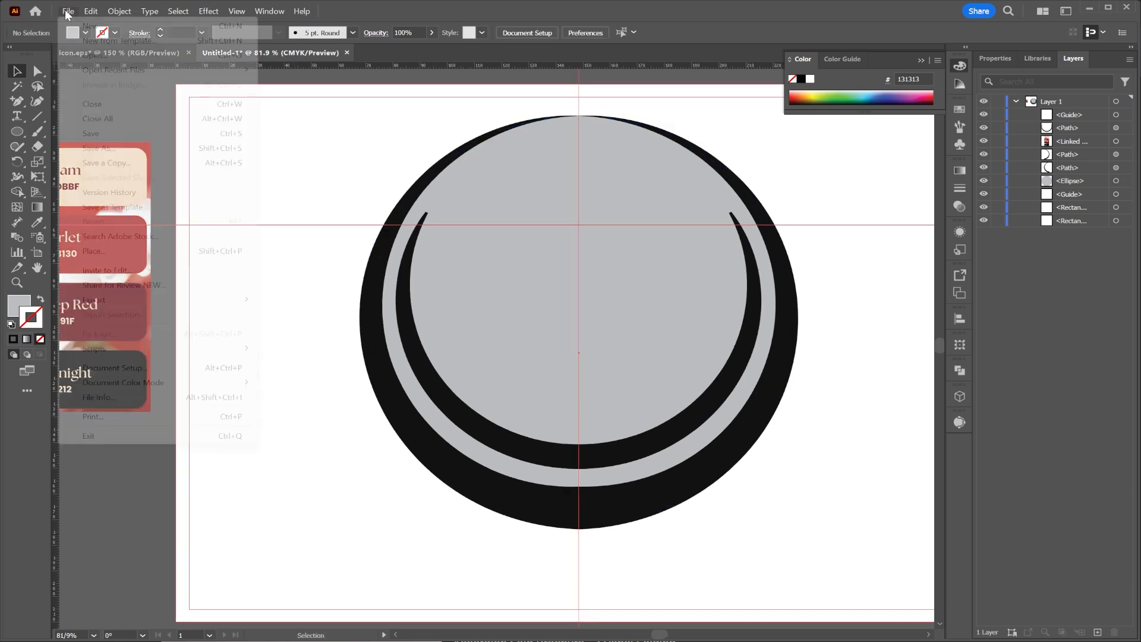
click(128, 251)
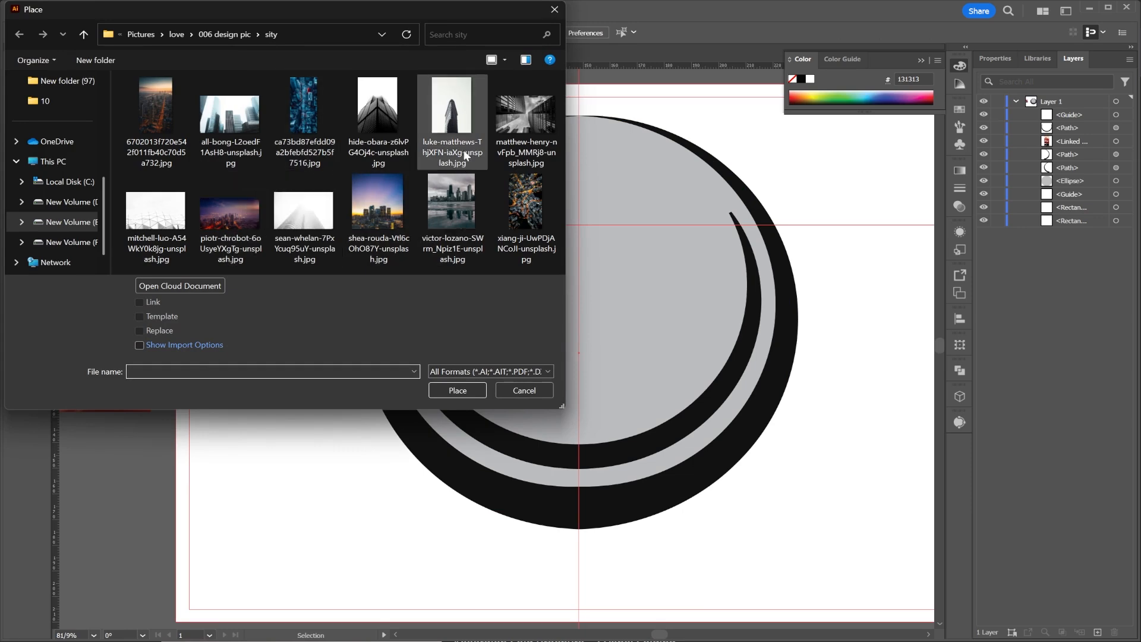
double_click(451, 197)
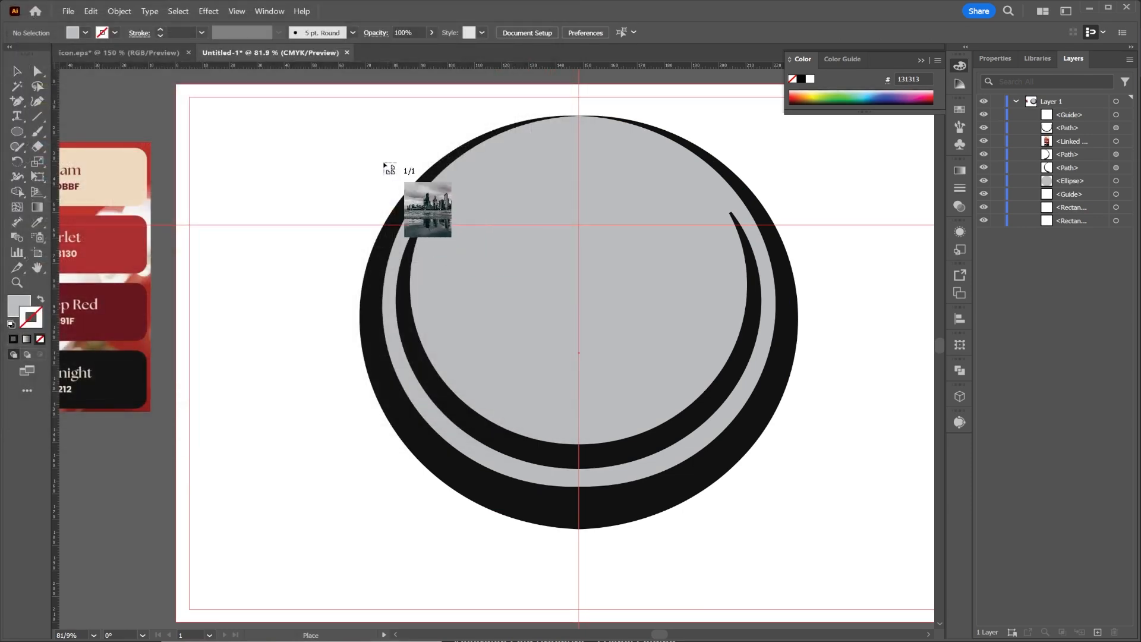
drag(329, 109, 795, 564)
scroll(751, 534, down, 1)
Scale the skyline photo proportionally to about 152 × 190 mm and position it over the ring, its top edge just above the ring.
drag(628, 300, 616, 193)
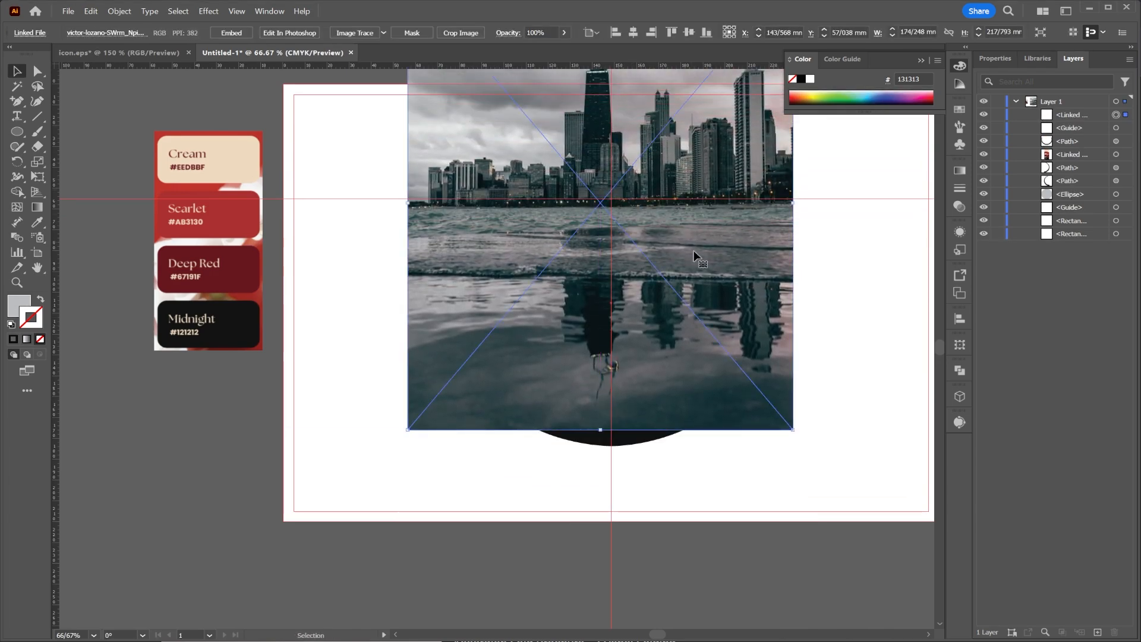
scroll(709, 391, up, 3)
scroll(708, 402, down, 1)
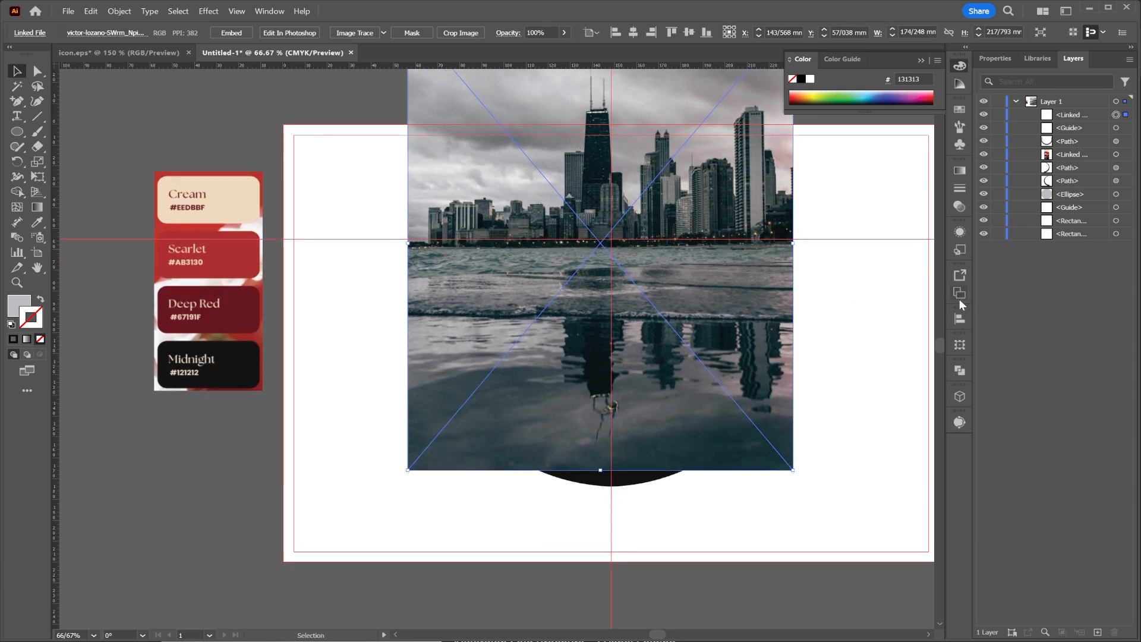
scroll(903, 340, up, 4)
scroll(882, 324, right, 1)
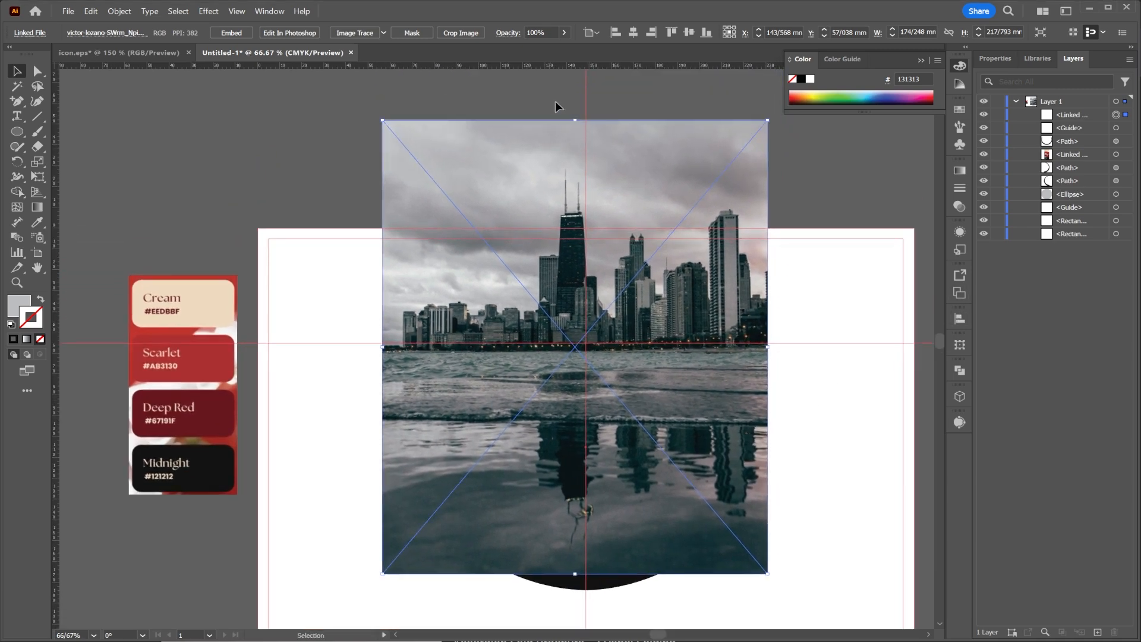
drag(577, 122, 600, 179)
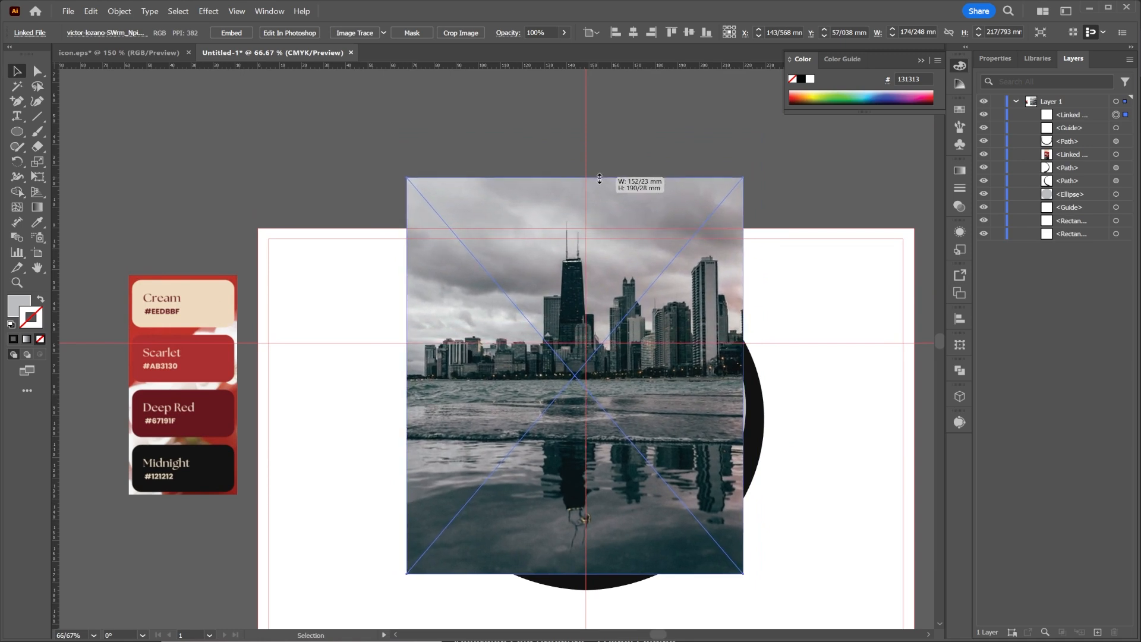
drag(596, 247, 601, 319)
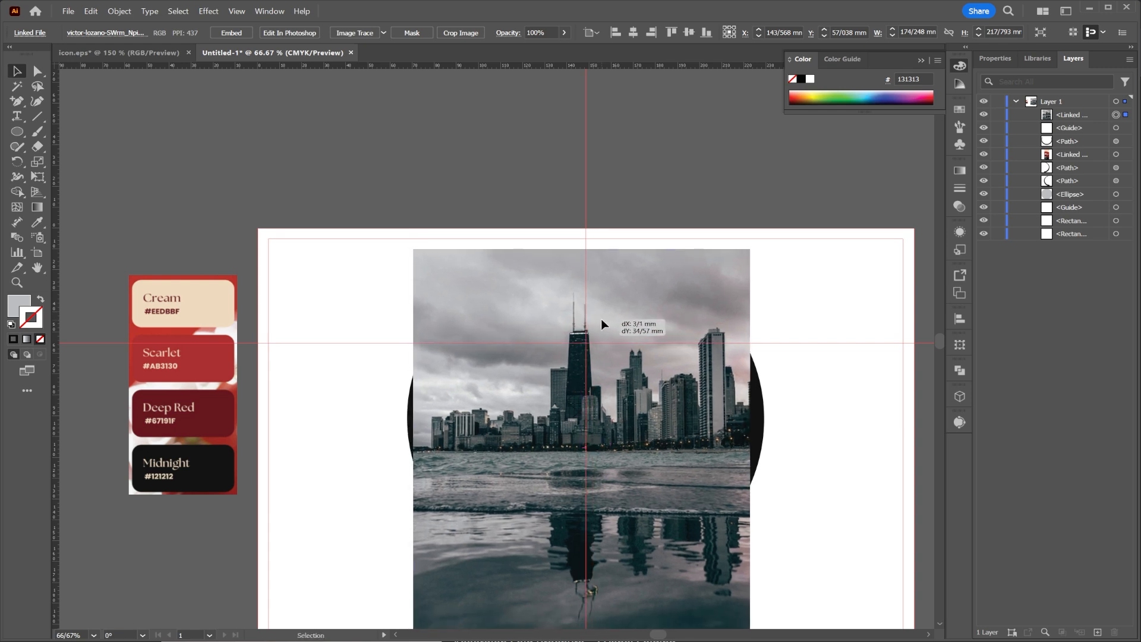
Reorder the skyline photo directly beneath the grey ellipse and clip it to that ellipse with a clipping mask.
drag(1064, 114, 1083, 201)
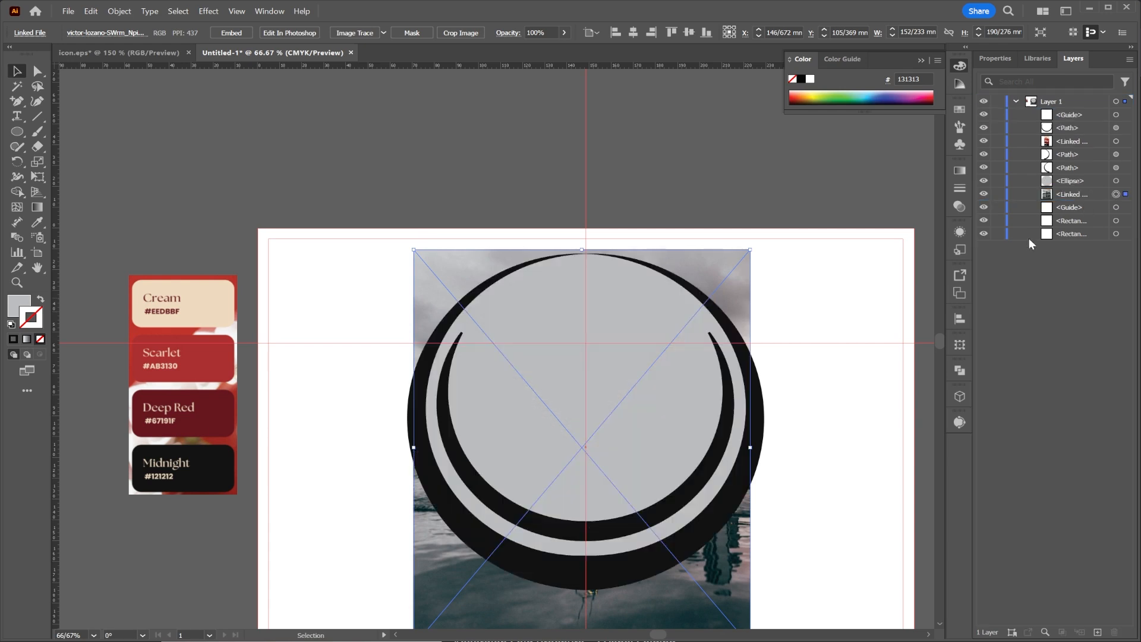
shift+click(1124, 183)
right_click(570, 338)
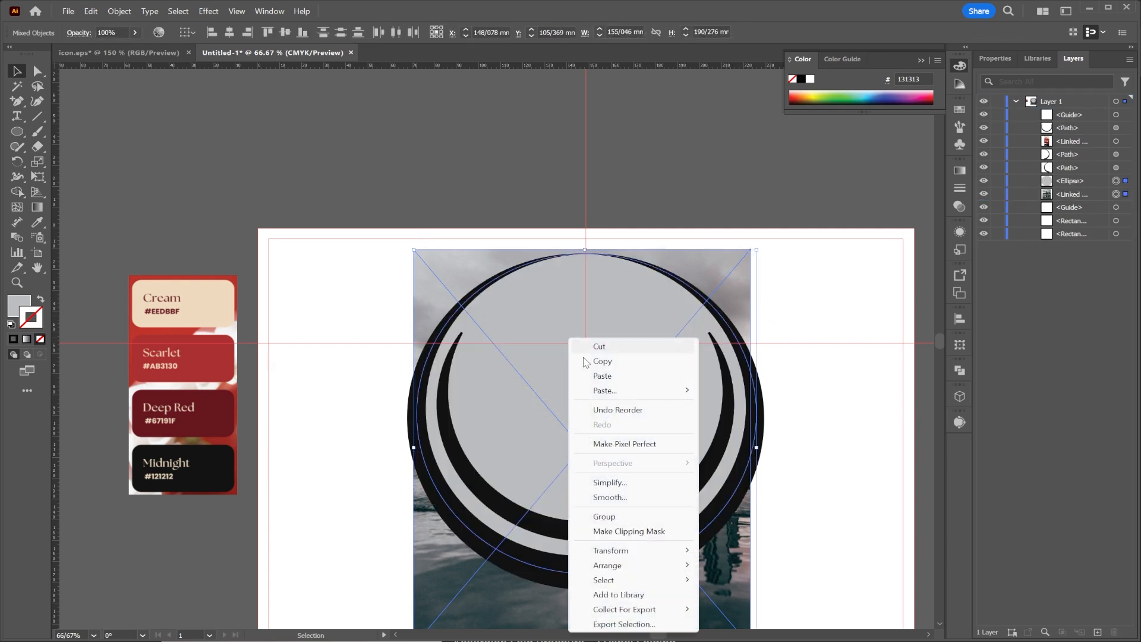
click(615, 532)
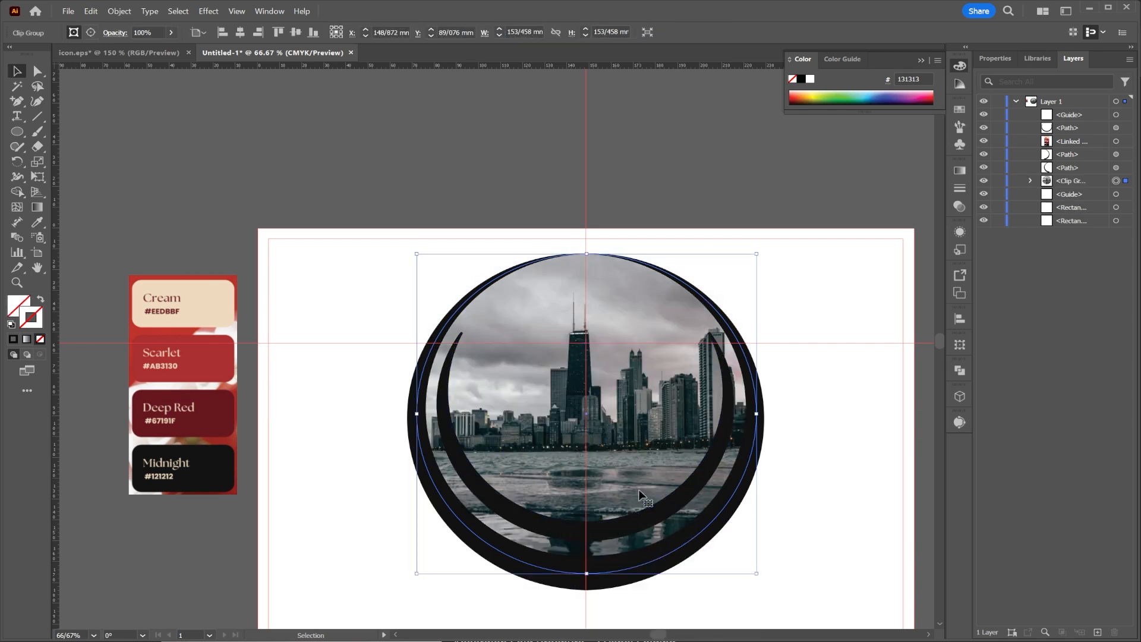
click(661, 161)
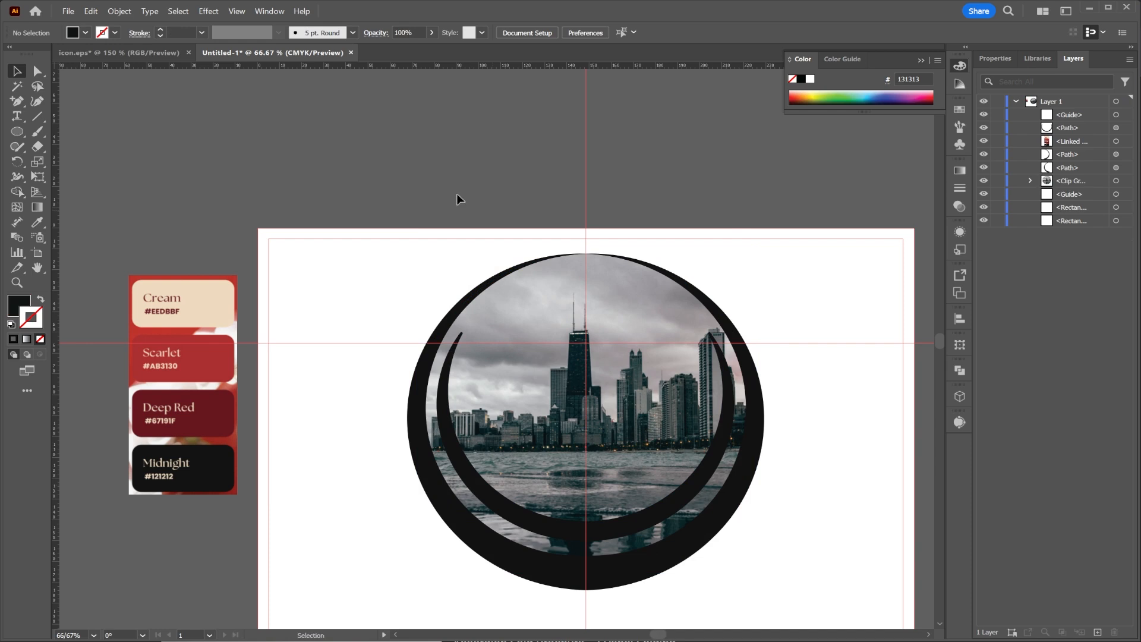
Draw an unfilled circle about 173 mm in diameter with a 1 pt dark stroke and move it down to meet the ring's top.
click(16, 131)
mouse_move(584, 402)
mouse_down()
mouse_move(715, 525)
mouse_move(819, 542)
mouse_move(776, 532)
mouse_up()
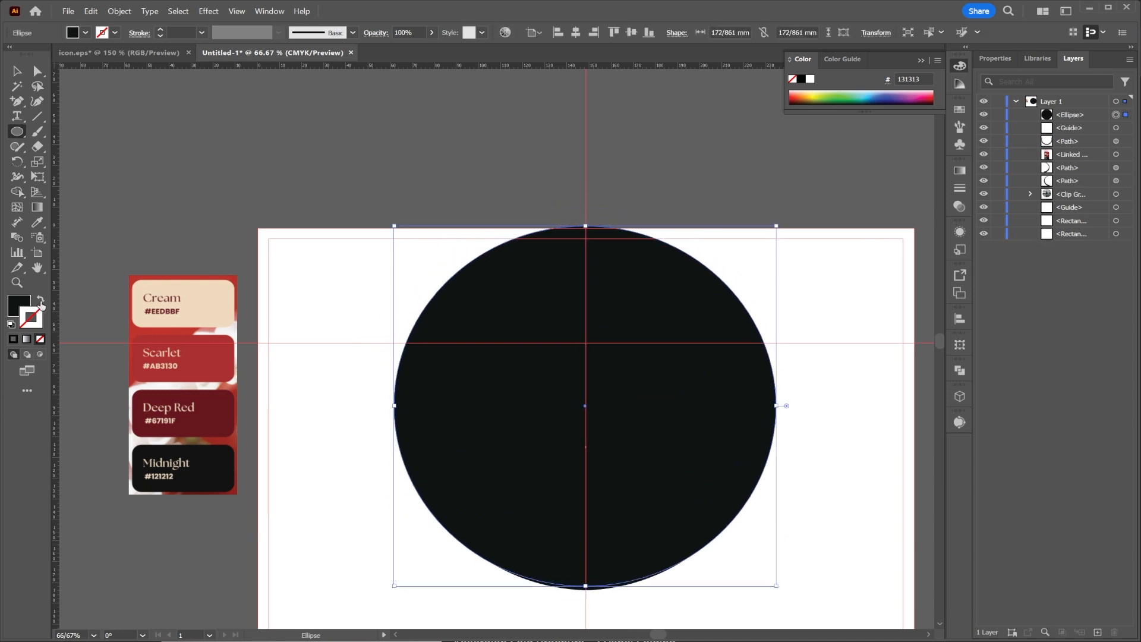
click(40, 302)
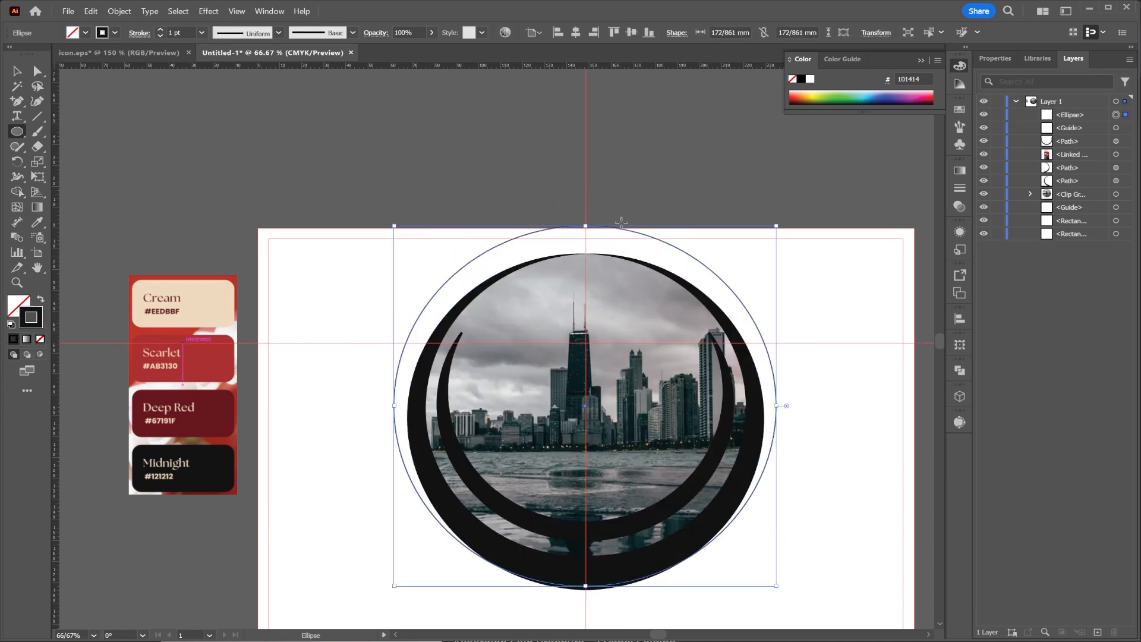
key(v)
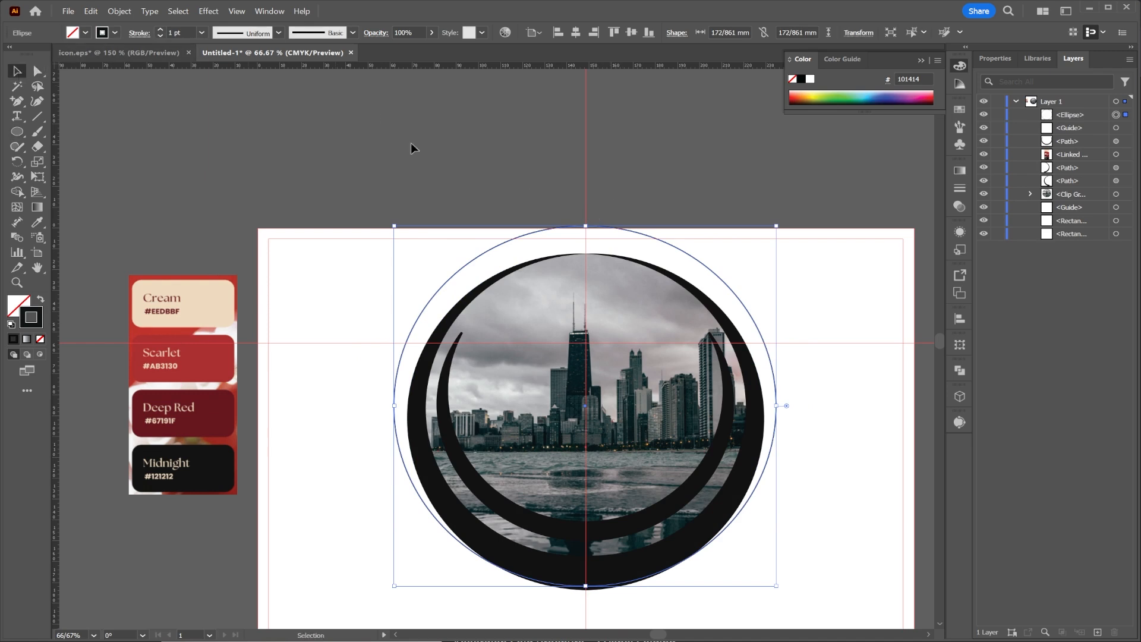
drag(648, 236, 652, 268)
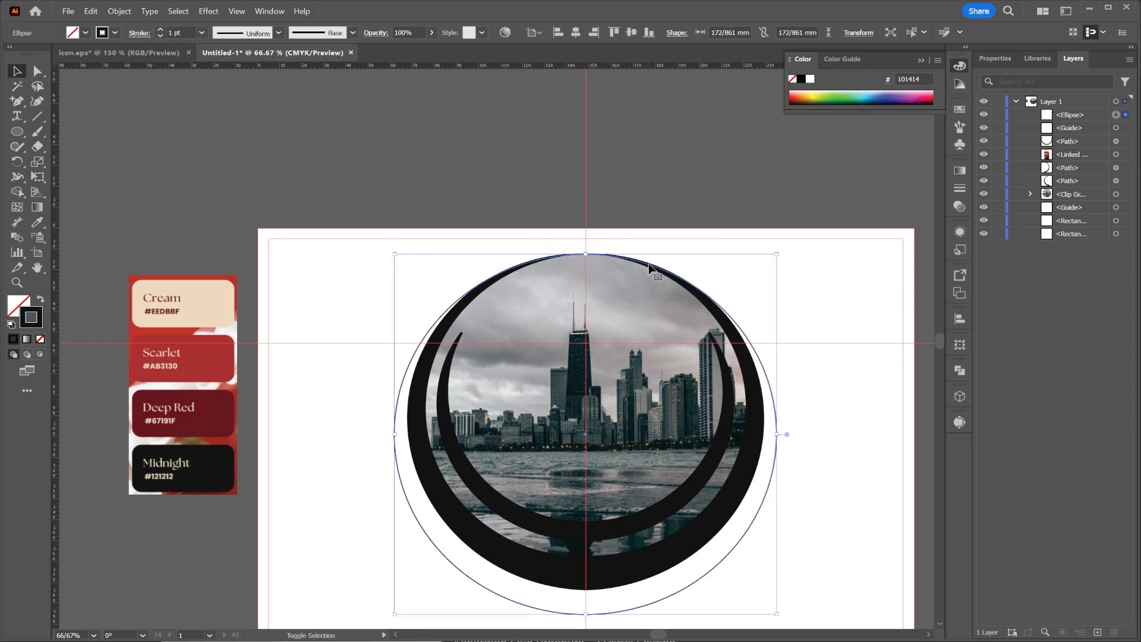
Delete the new circle's rightmost anchor point to leave its left half, and add an anchor point on that half's upper part.
click(37, 71)
click(777, 435)
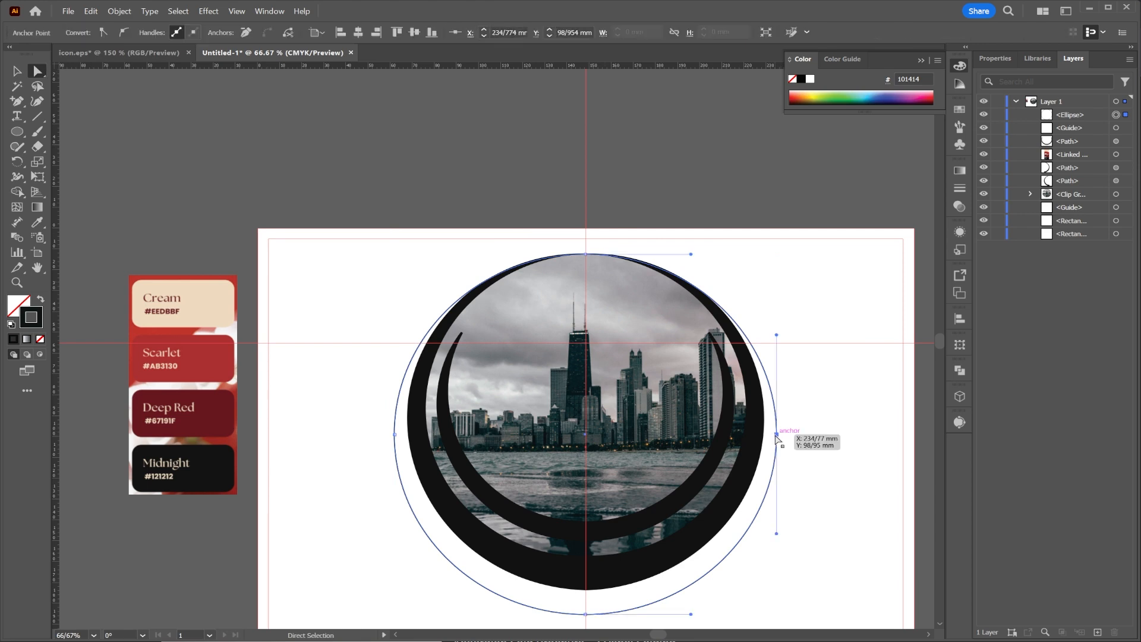
key(Delete)
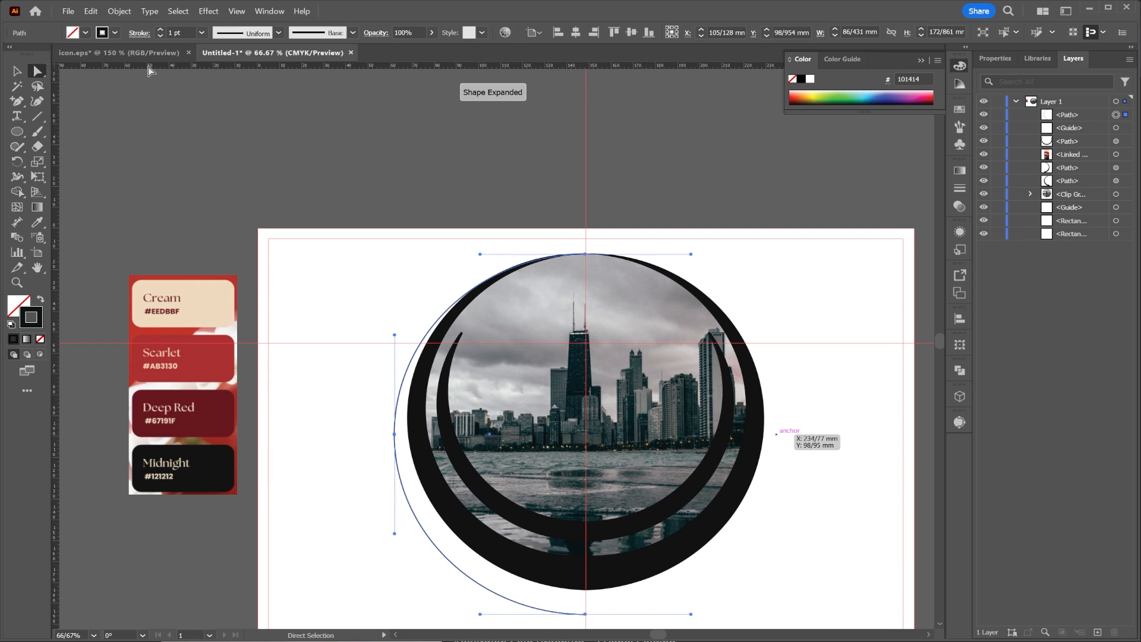
click(20, 105)
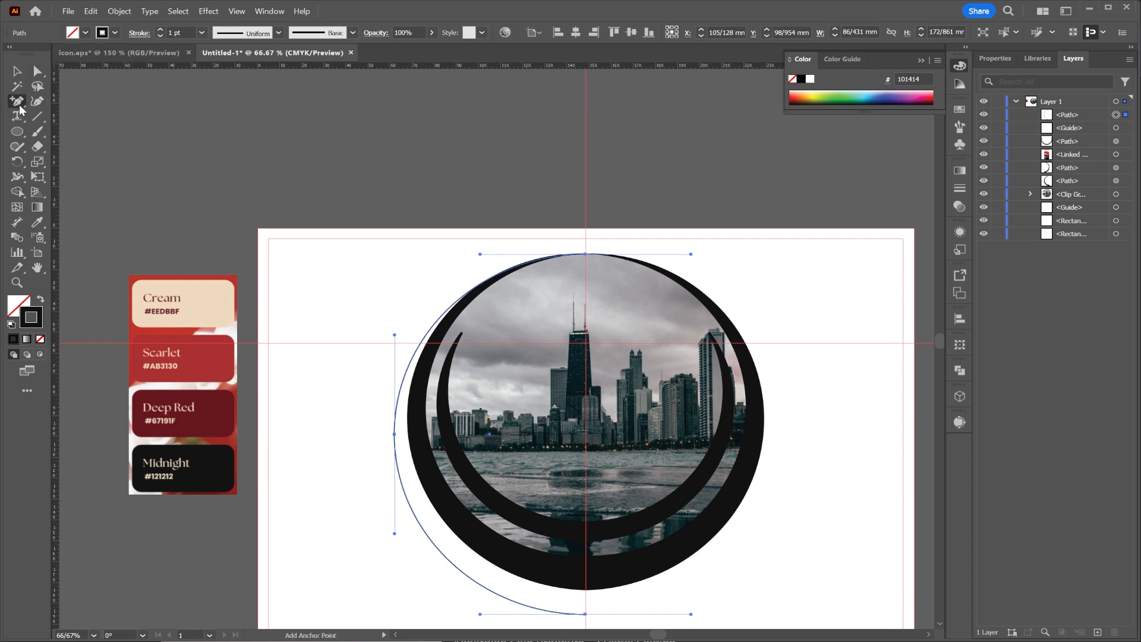
click(409, 364)
click(46, 74)
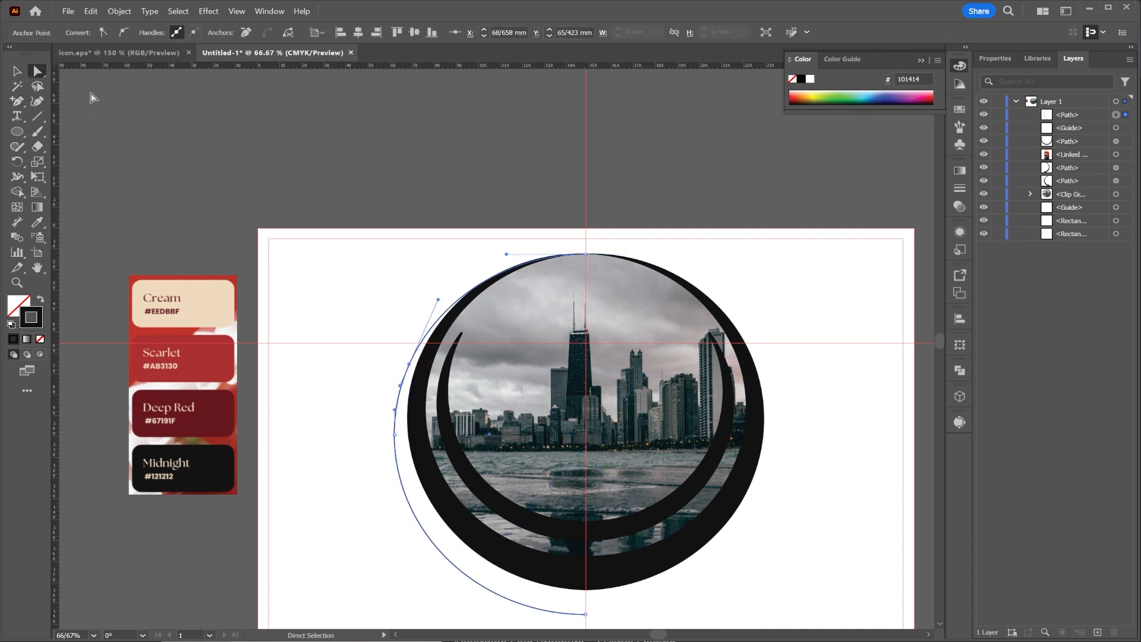
click(443, 319)
key(Delete)
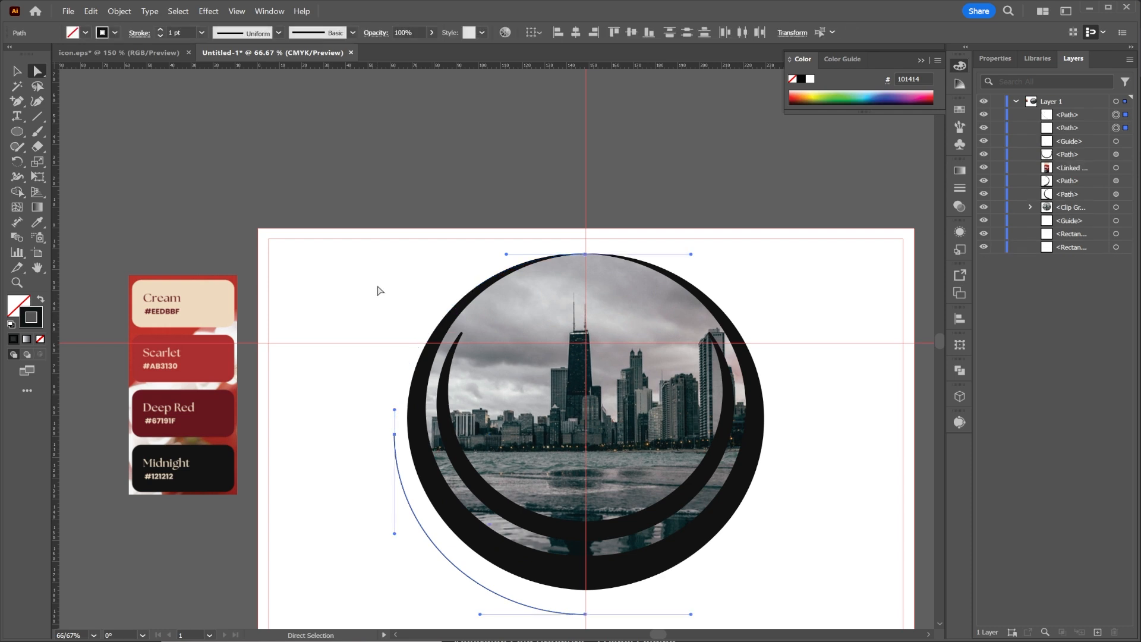
key(ctrl+j)
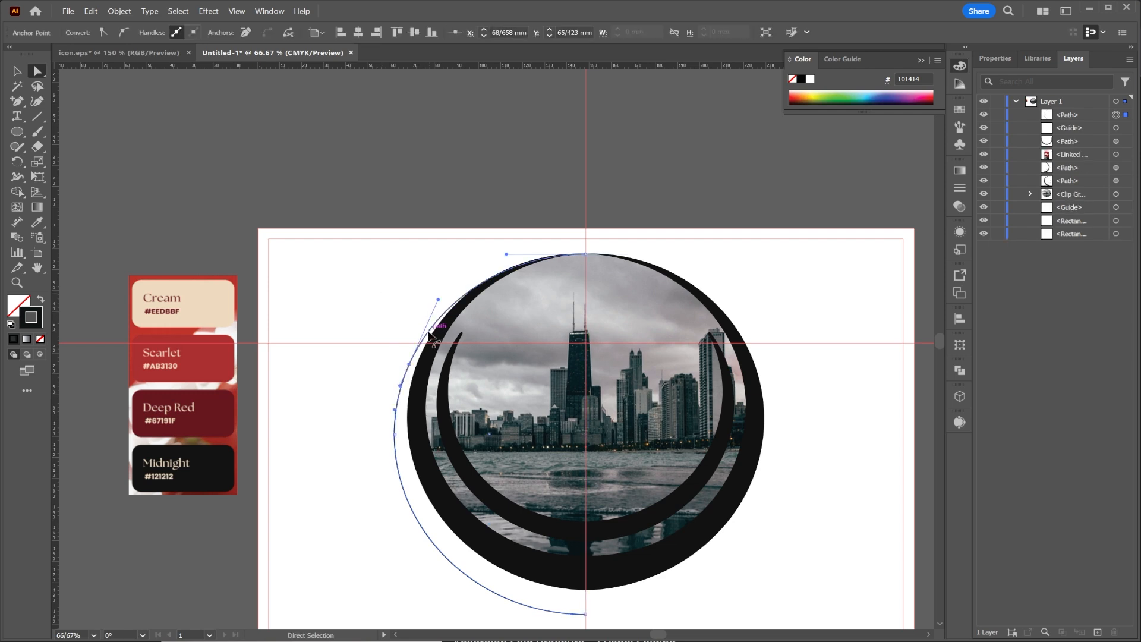
Move the half-circle about 40 mm left, clear of the emblem, and trim its upper end down to the first added anchor.
click(19, 71)
drag(420, 363, 332, 363)
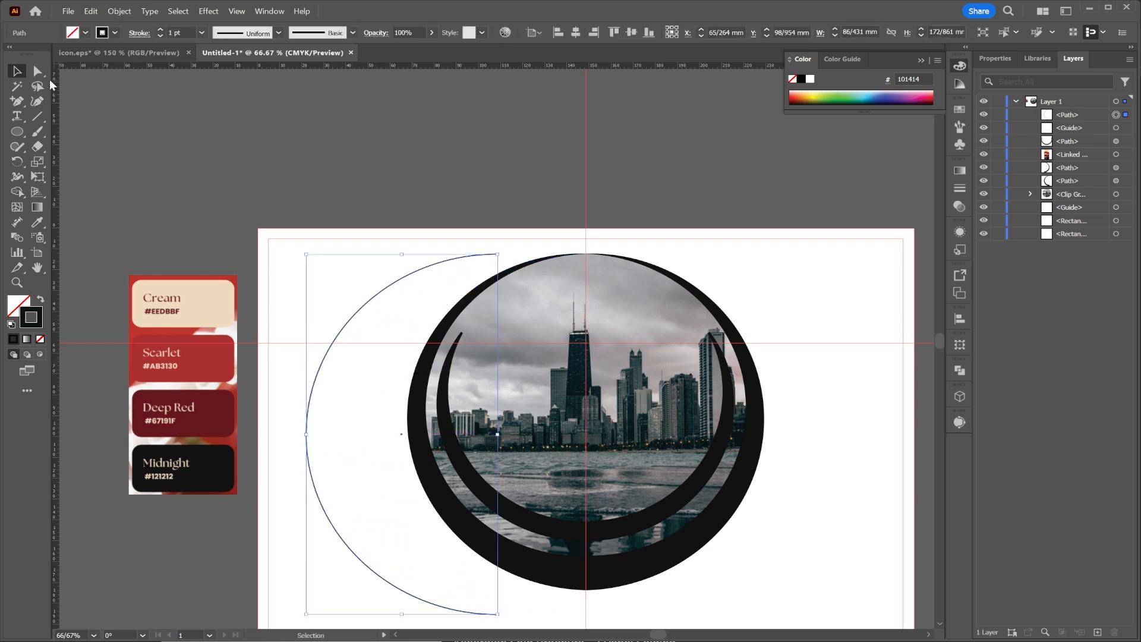
click(21, 102)
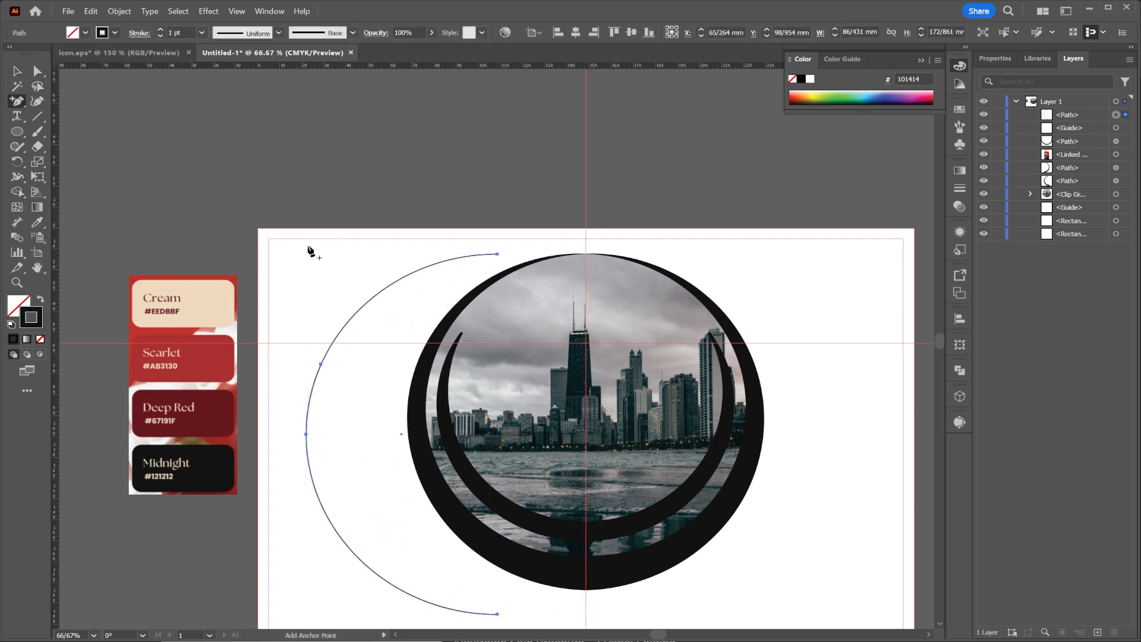
click(360, 312)
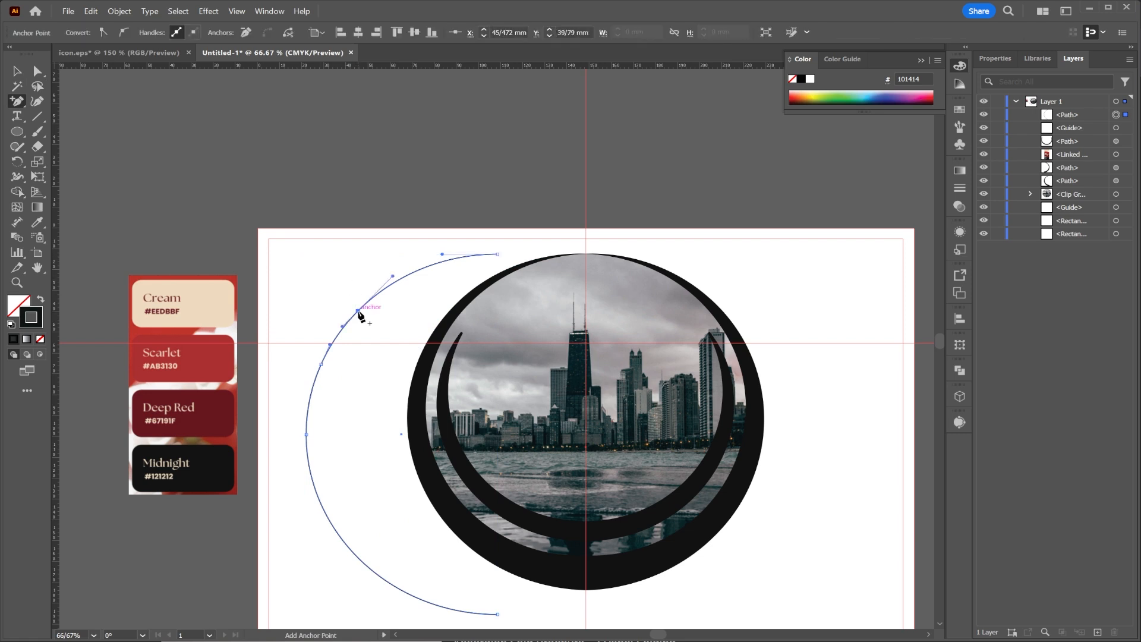
click(43, 72)
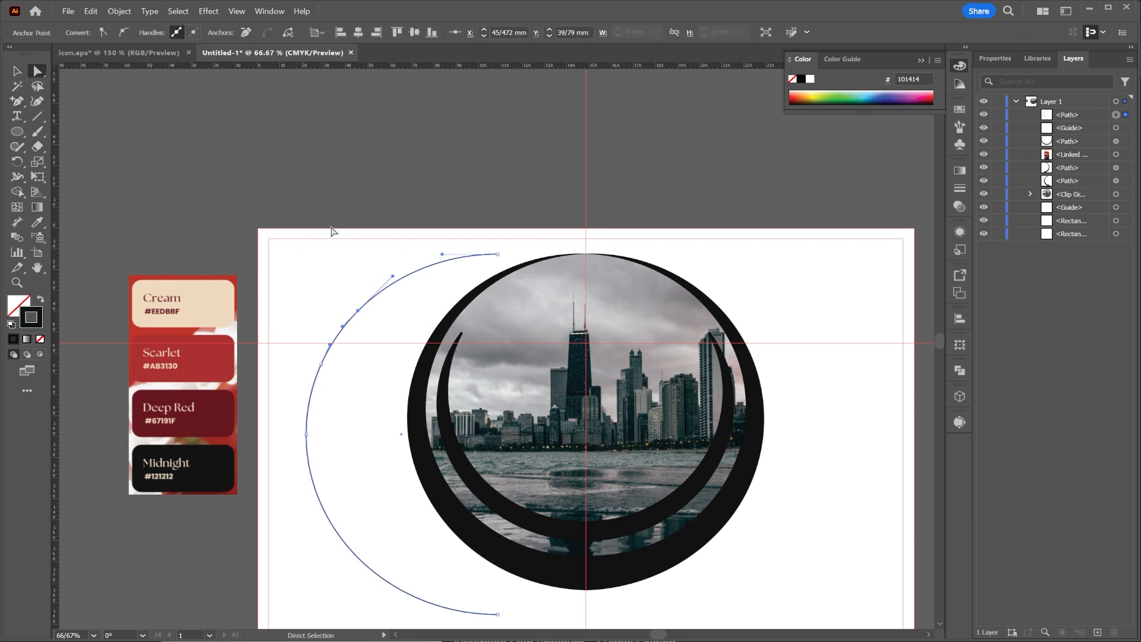
click(423, 273)
key(Delete)
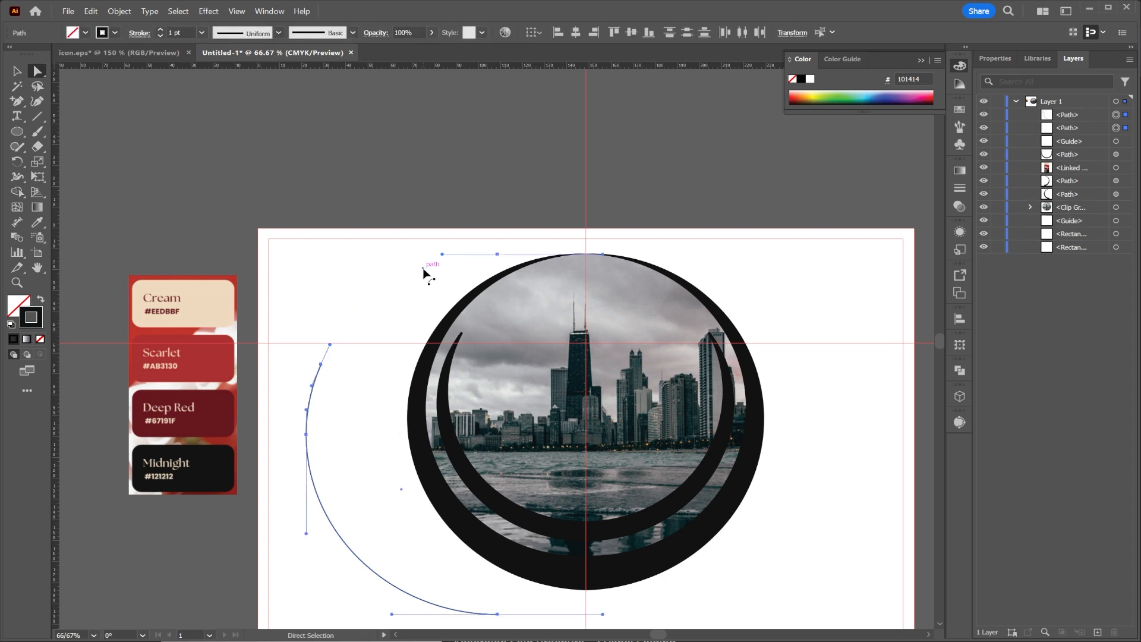
click(409, 294)
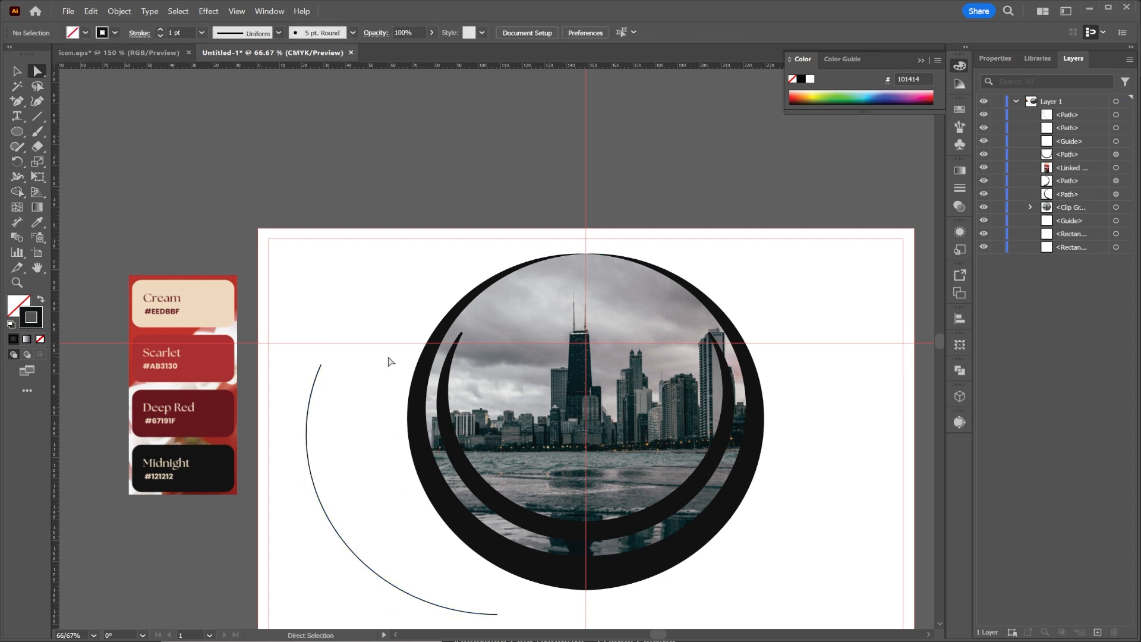
click(115, 32)
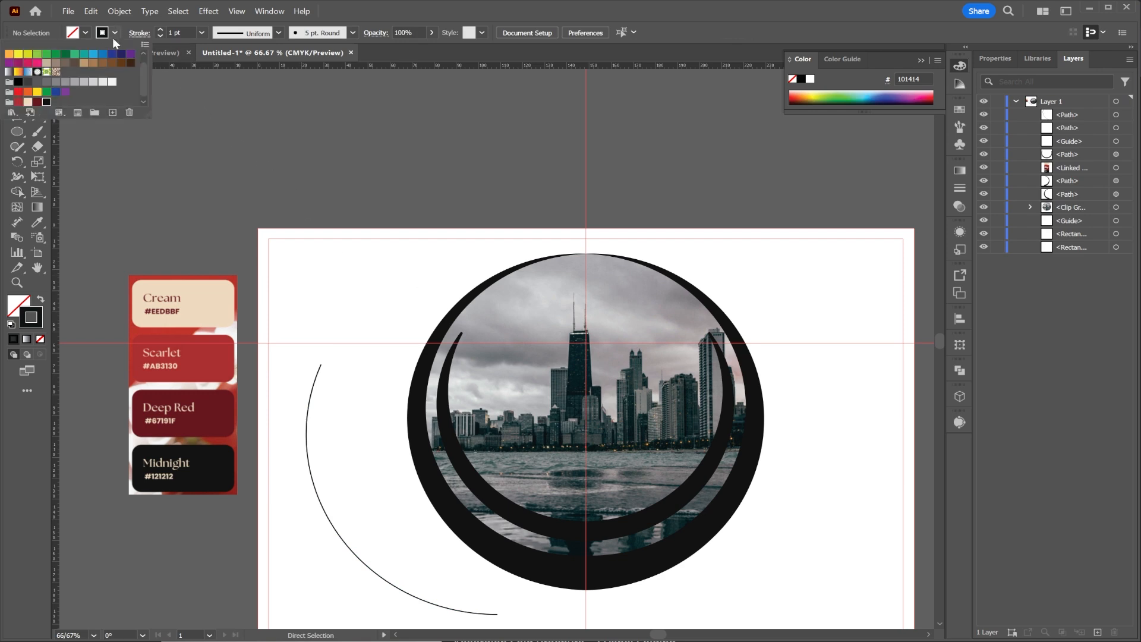
click(18, 102)
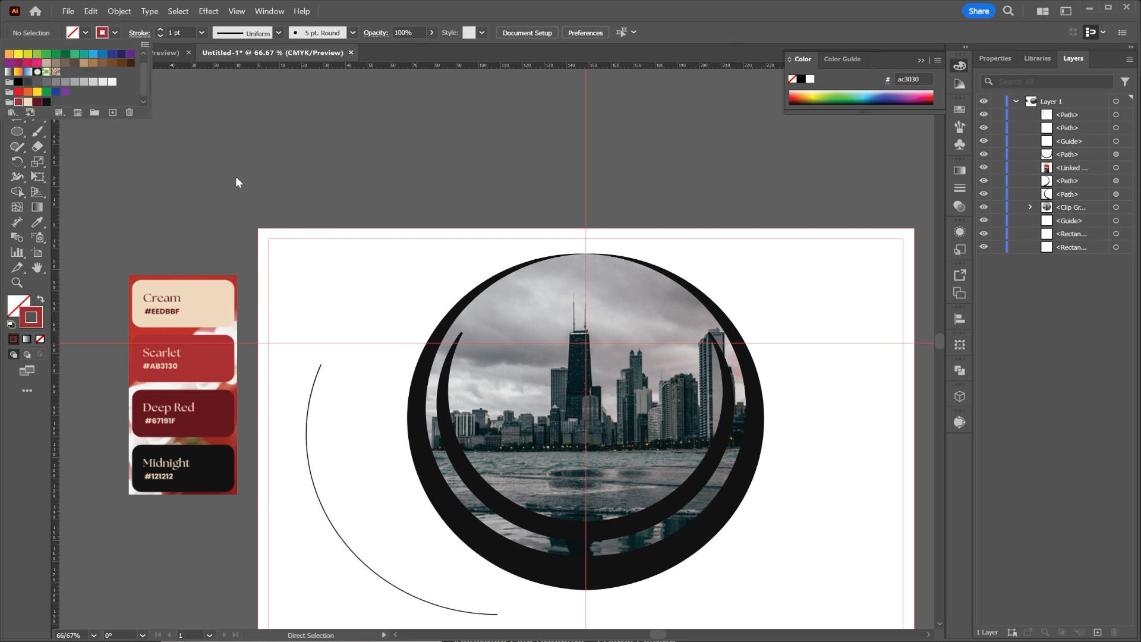
click(216, 101)
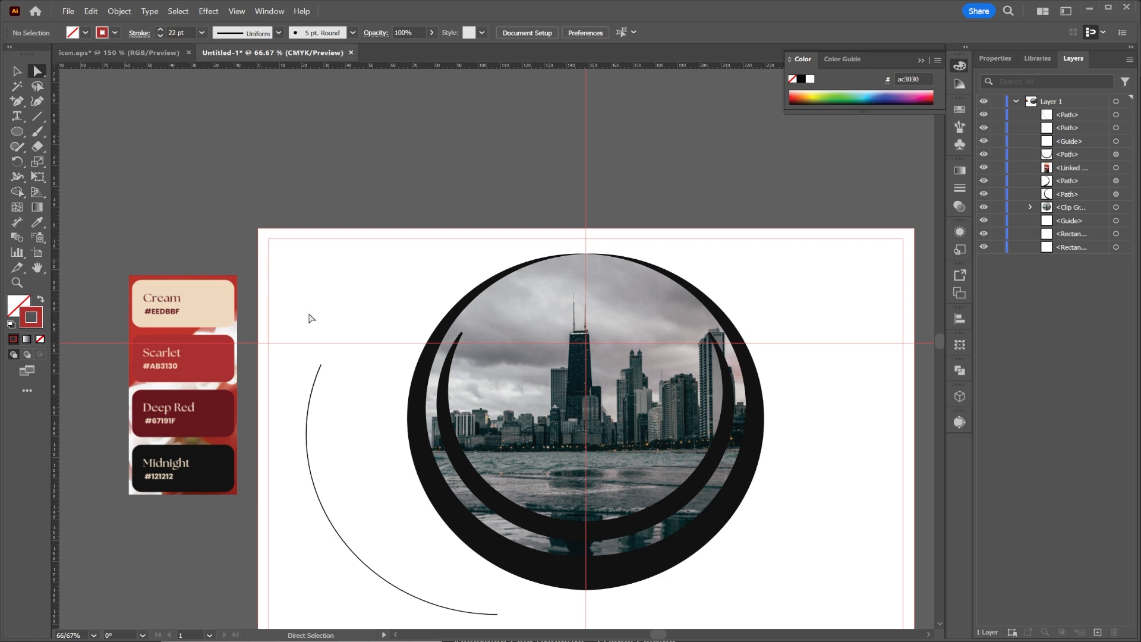
Give the separated arc a 27 pt stroke in the Scarlet swatch colour.
click(309, 410)
key(v)
click(290, 302)
click(305, 463)
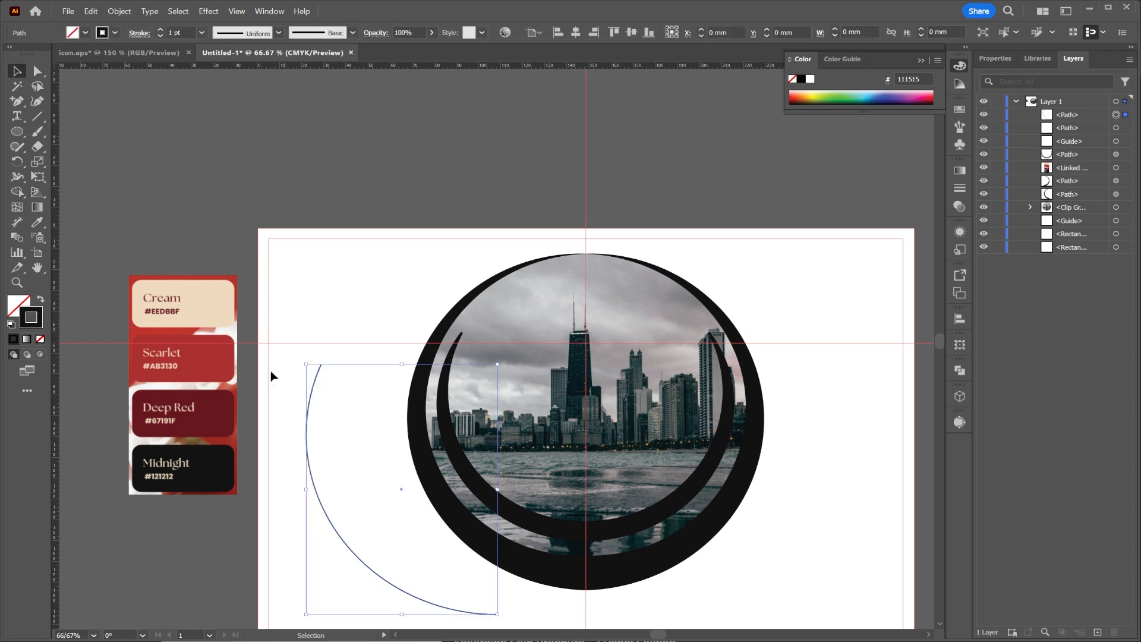
drag(159, 30, 158, 32)
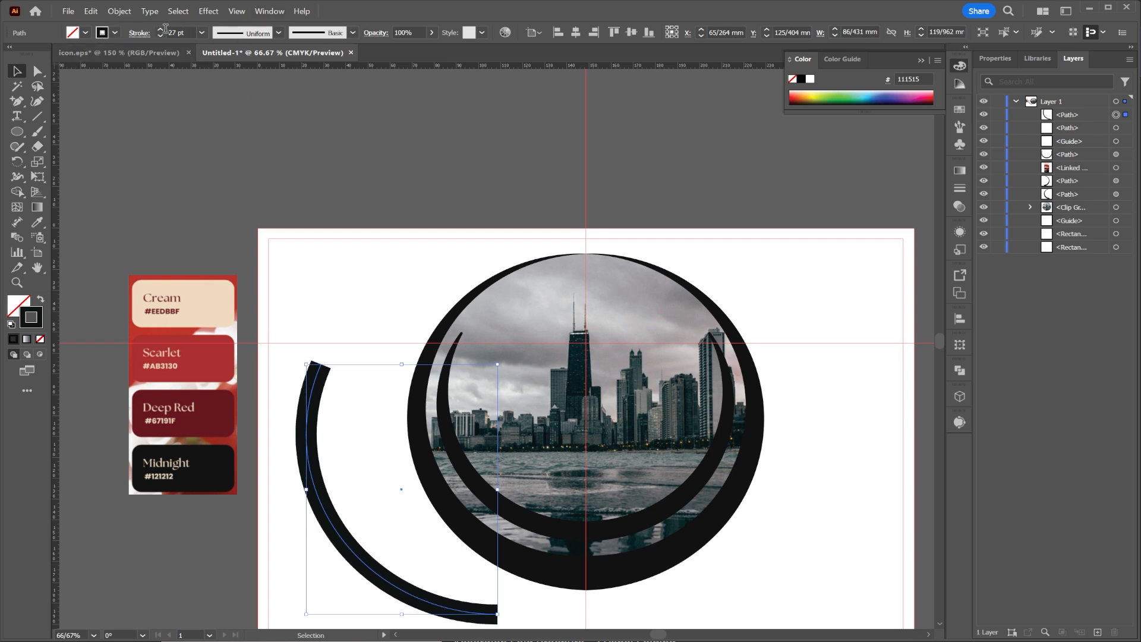
click(115, 32)
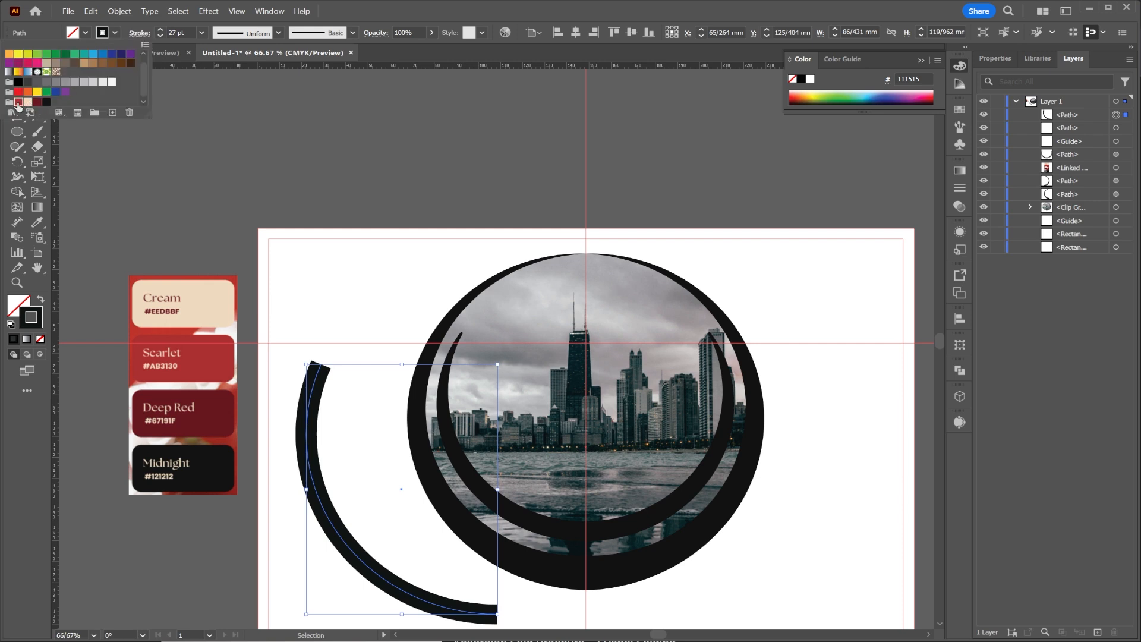
click(18, 102)
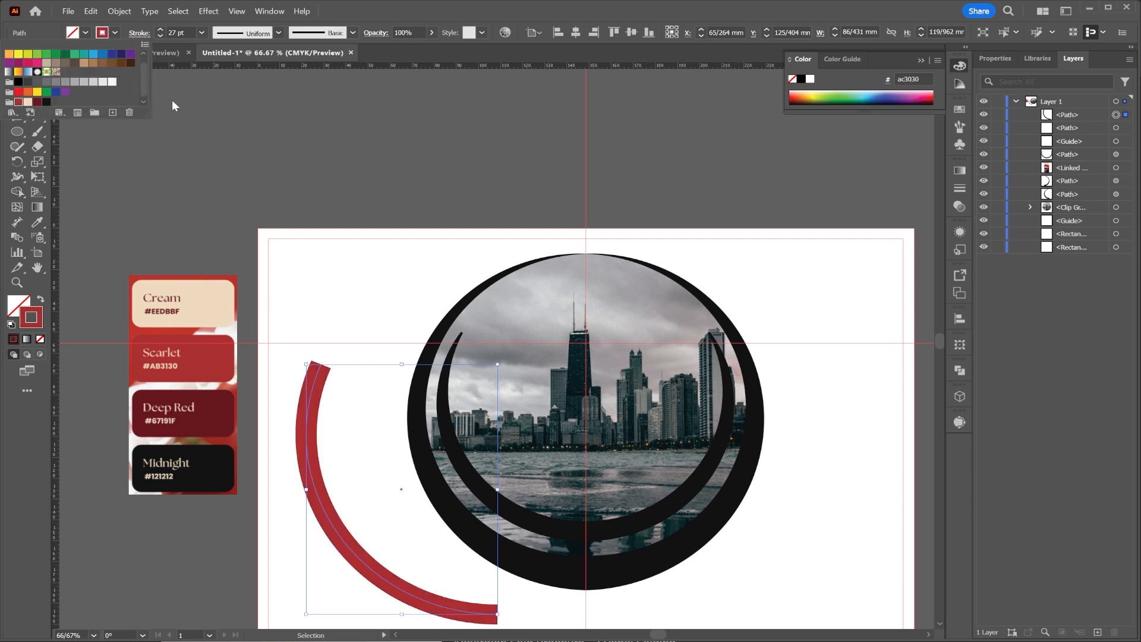
Apply the triangular one-end taper width profile to the scarlet arc and raise its stroke weight to 58 pt.
click(278, 33)
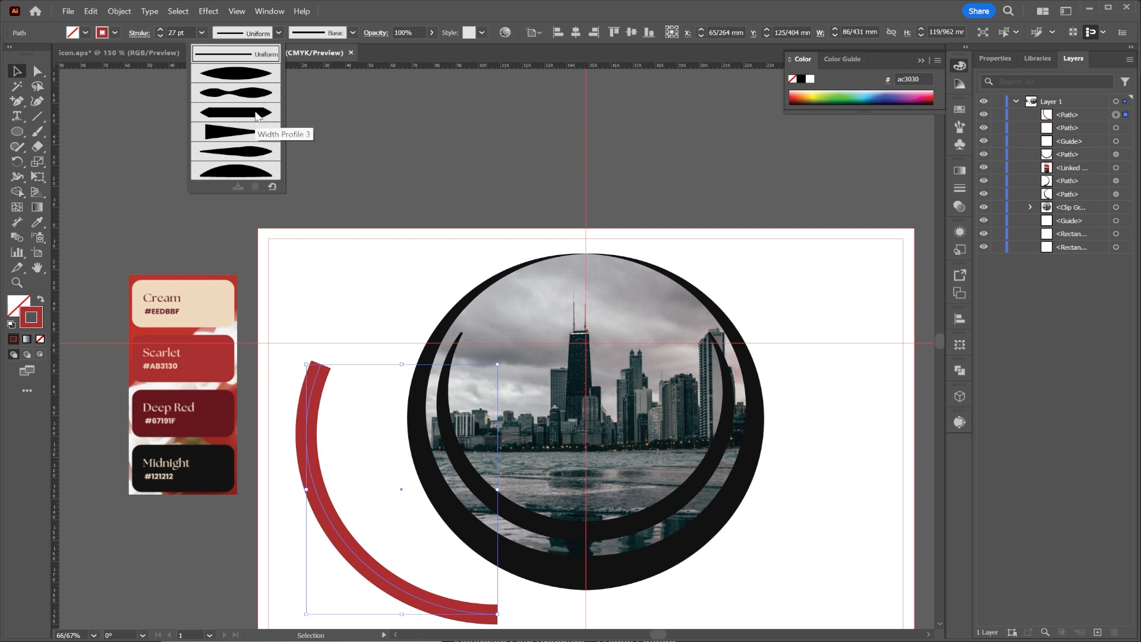
click(238, 127)
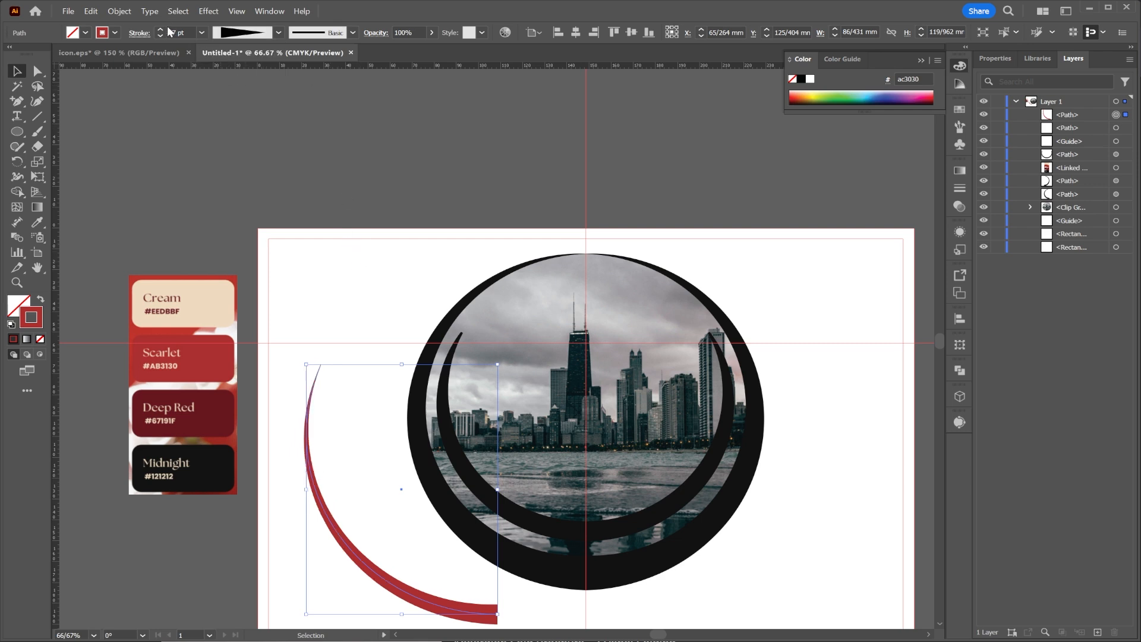
scroll(164, 27, up, 18)
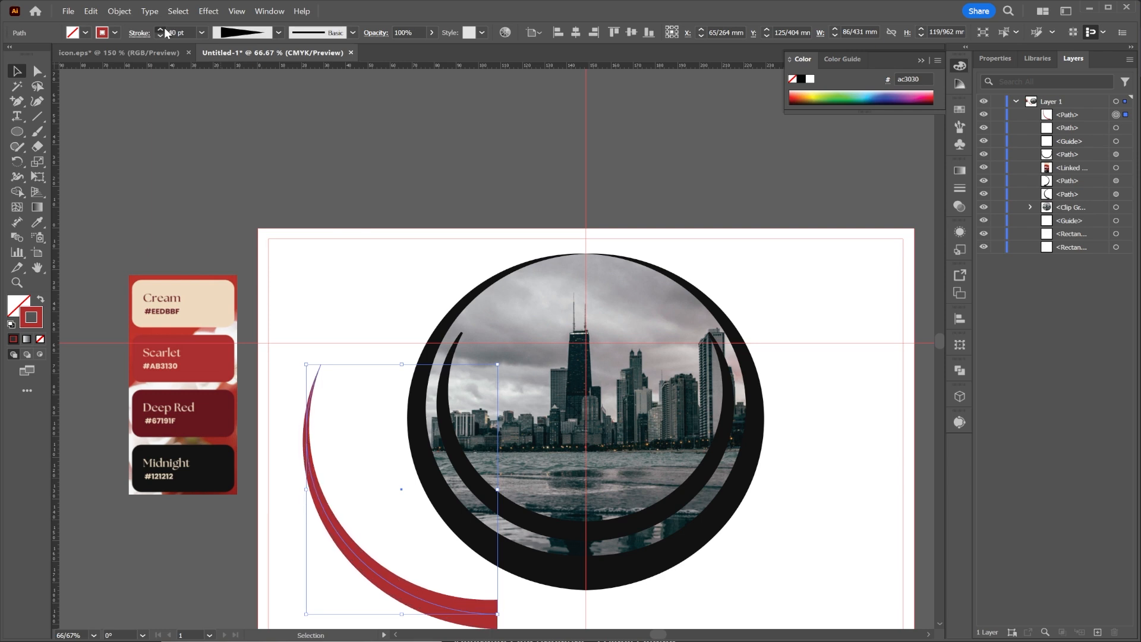
scroll(164, 27, up, 13)
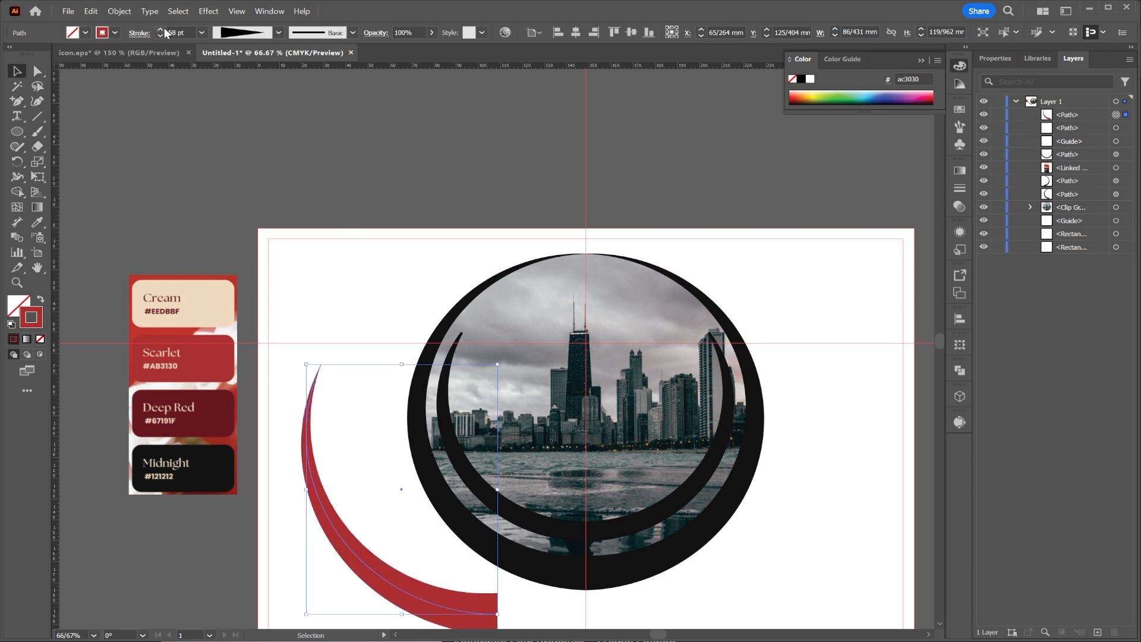
Move the scarlet arc about 40 mm right so its lower end meets the vertical centre guide beneath the ring.
scroll(671, 172, down, 4)
scroll(671, 171, right, 2)
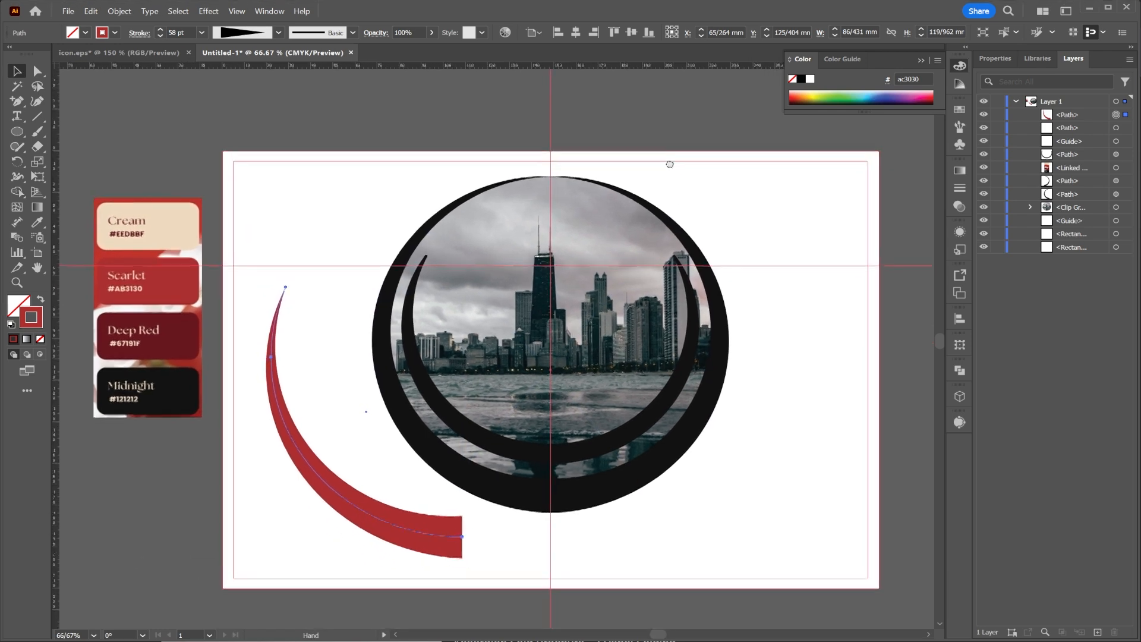
drag(415, 492, 500, 503)
key(ctrl+z)
key(v)
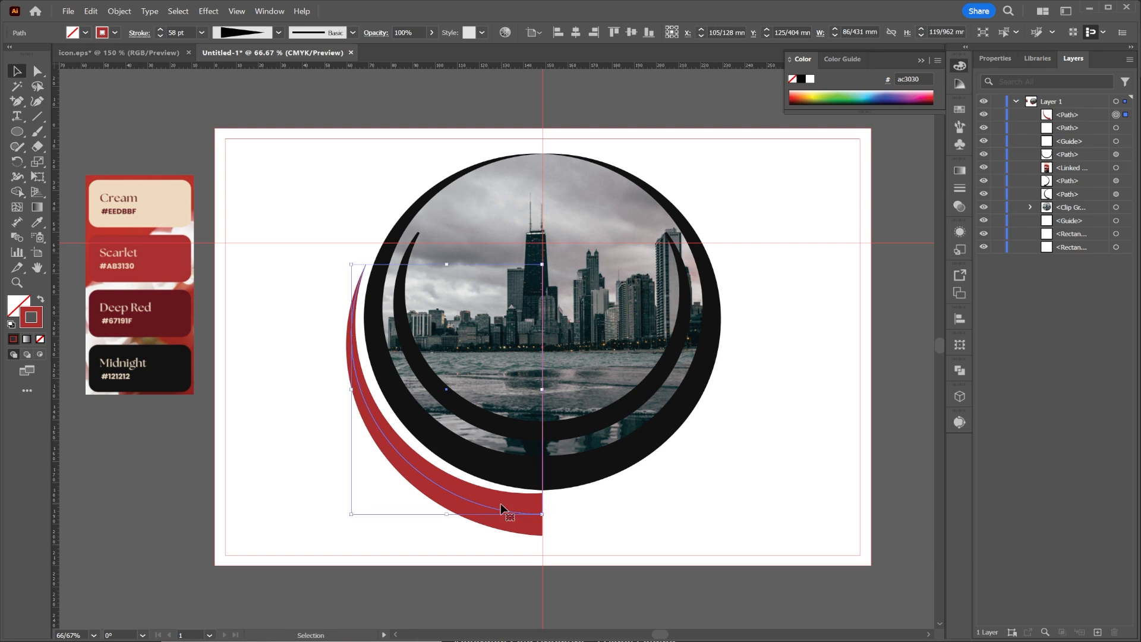
Flip the scarlet arc's width profile along the path so its lower end is the pointed one.
click(138, 32)
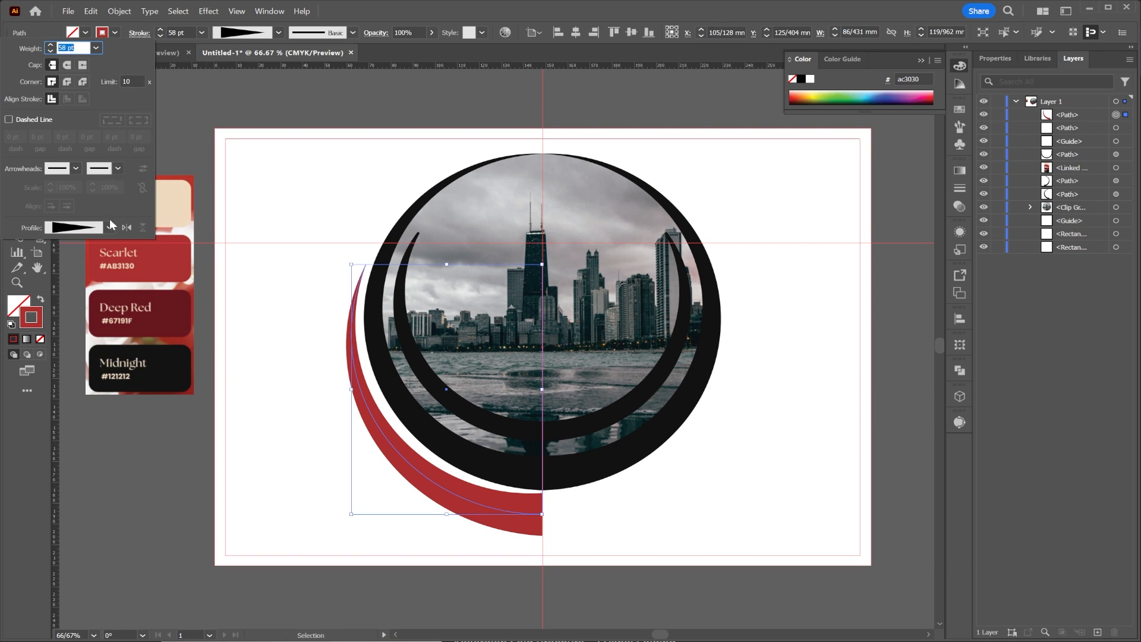
click(127, 228)
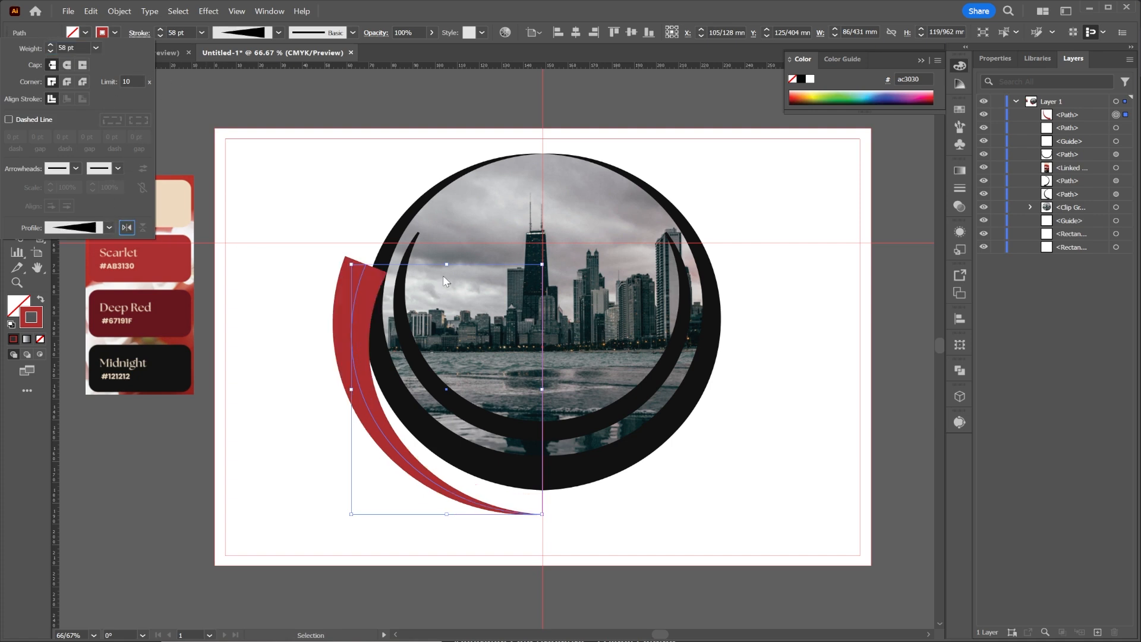
click(320, 116)
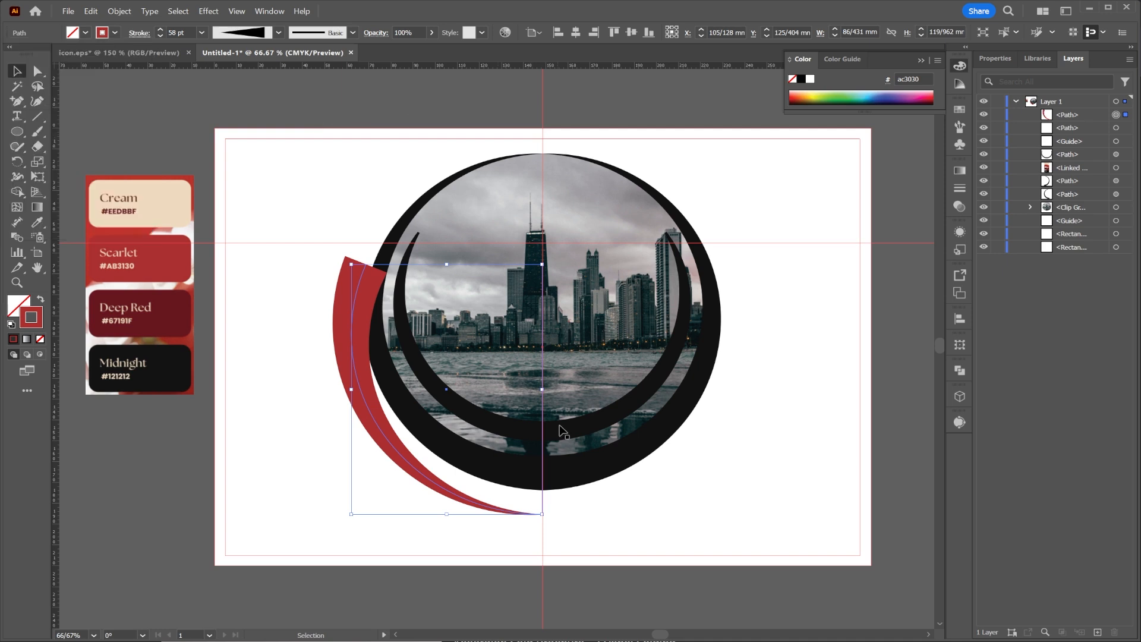
Raise the scarlet arc about 12 mm to the ring's lowest point and scale it proportionally to about 90 × 125 mm.
drag(362, 387, 362, 363)
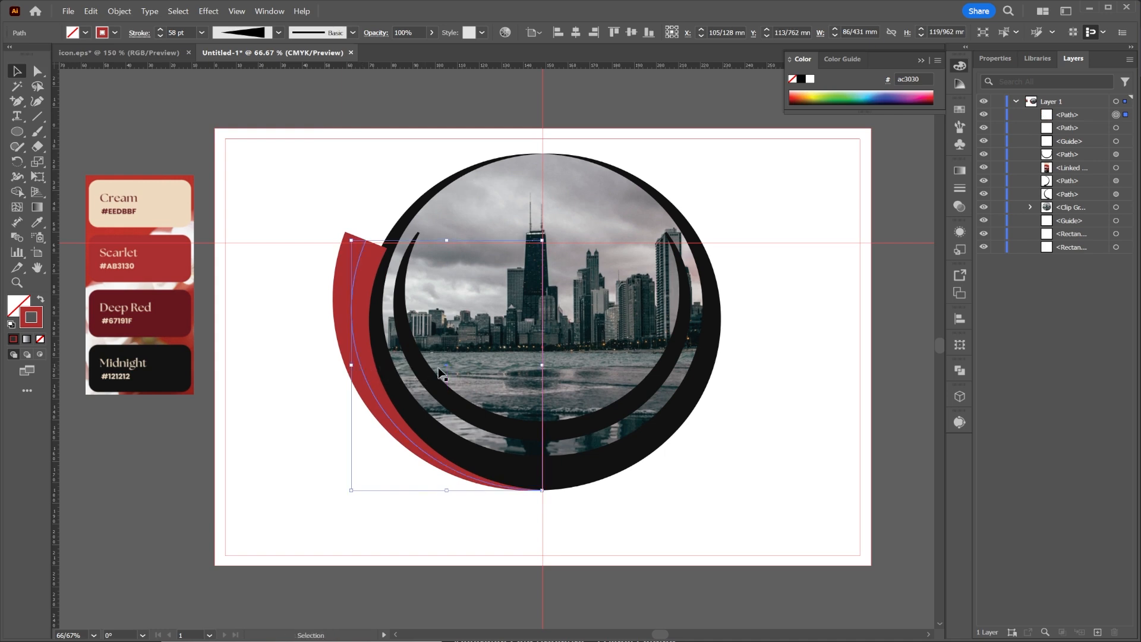
drag(351, 366, 343, 369)
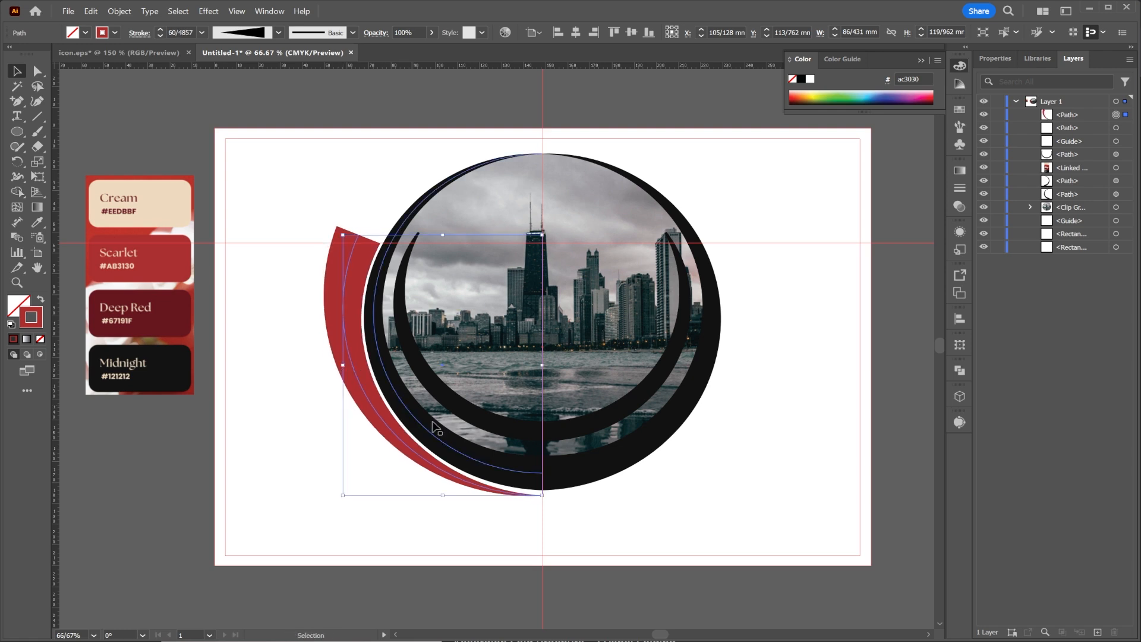
Rotate the scarlet arc about 3° counterclockwise against the ring, nudge it outward, and reorder it beneath the black paths, above the clipped photo.
drag(549, 501, 547, 495)
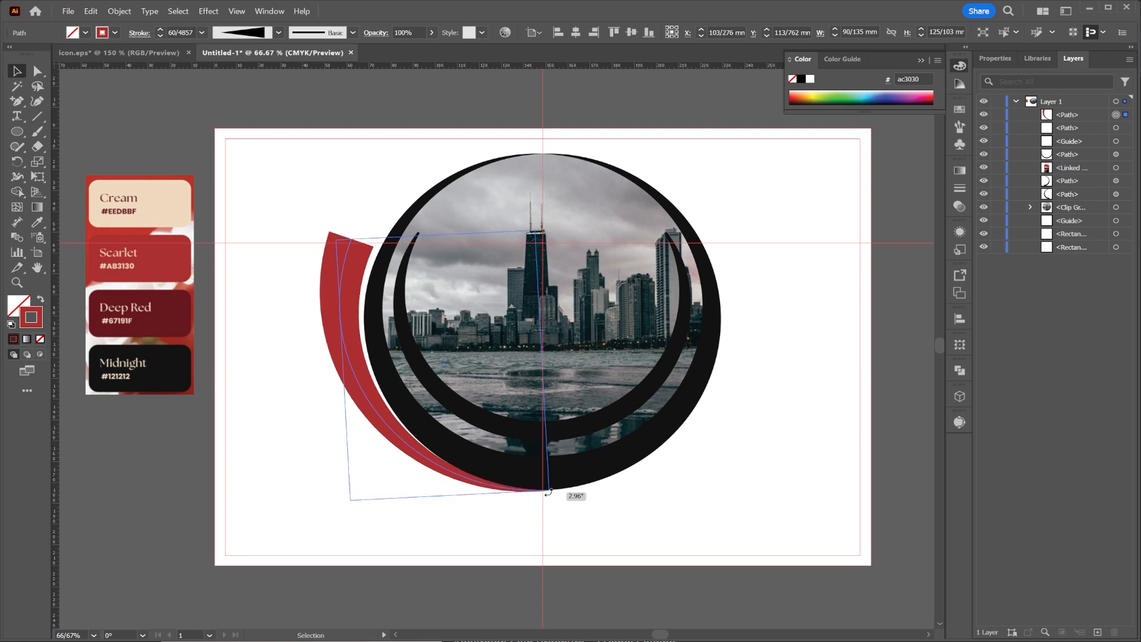
drag(341, 289, 339, 290)
drag(1090, 125, 1090, 202)
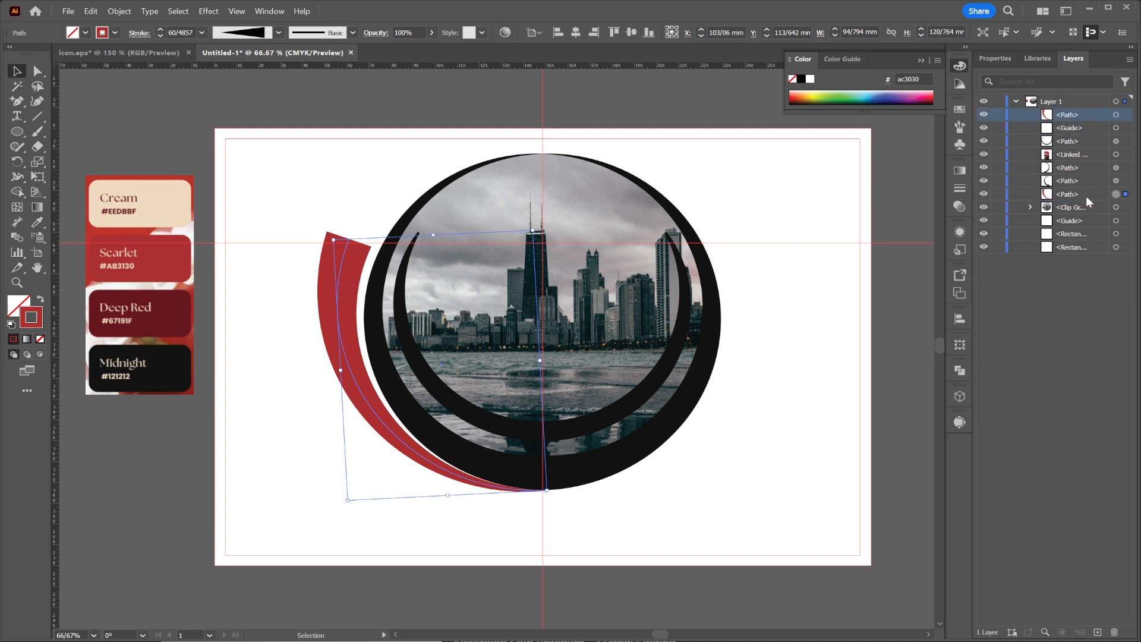
Copy the scarlet outer arc and paste the duplicate in front of the original.
right_click(342, 277)
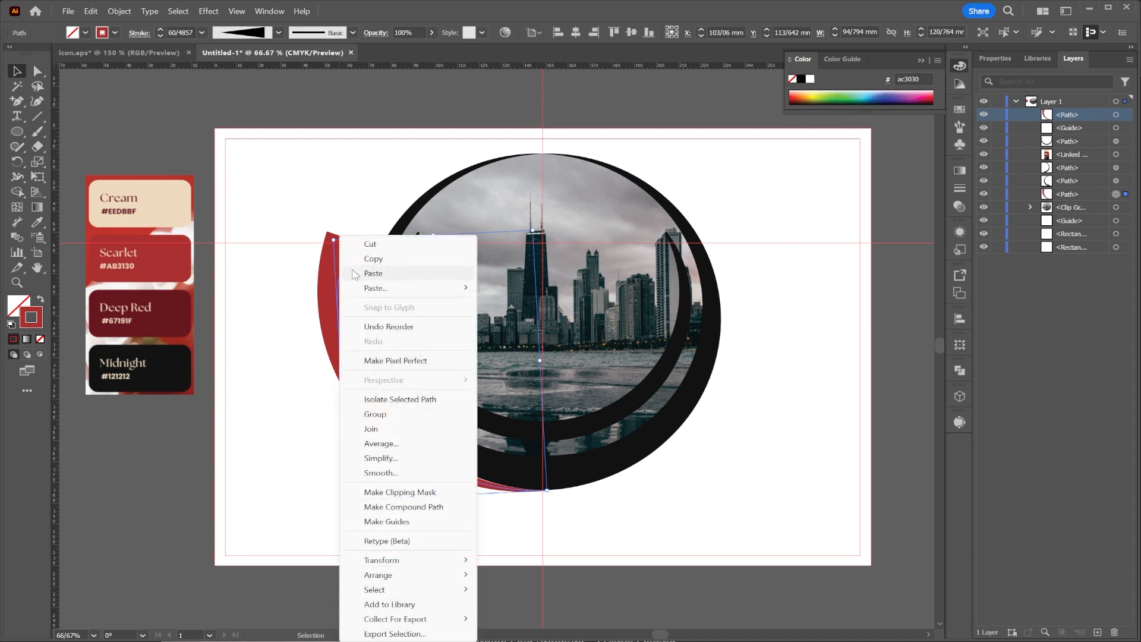
click(374, 259)
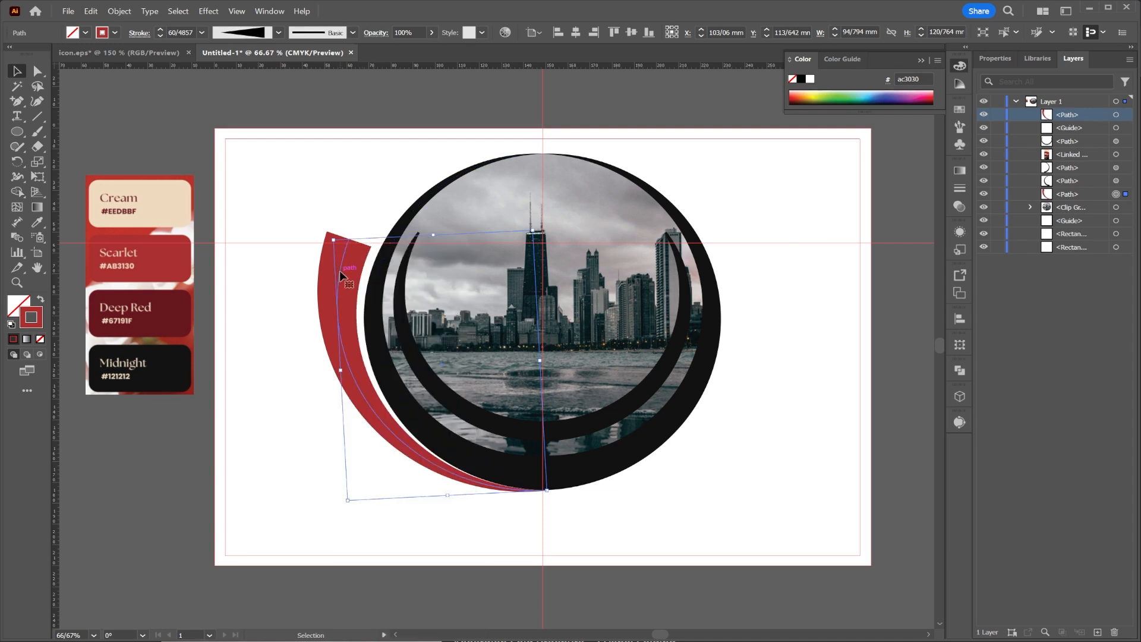
right_click(340, 270)
mouse_move(410, 288)
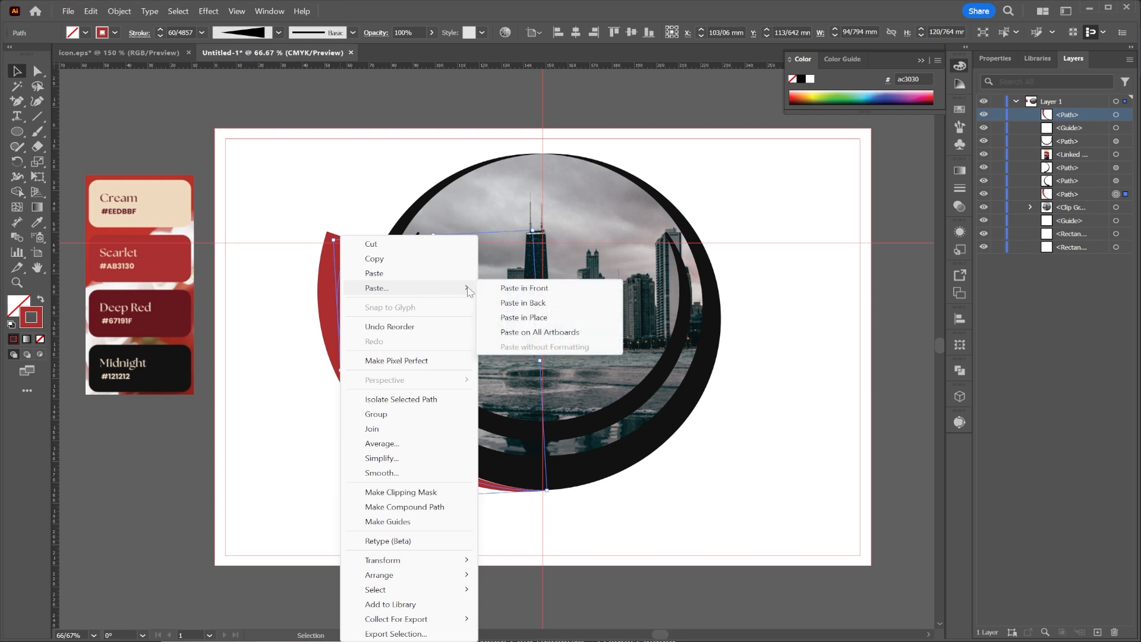
click(505, 289)
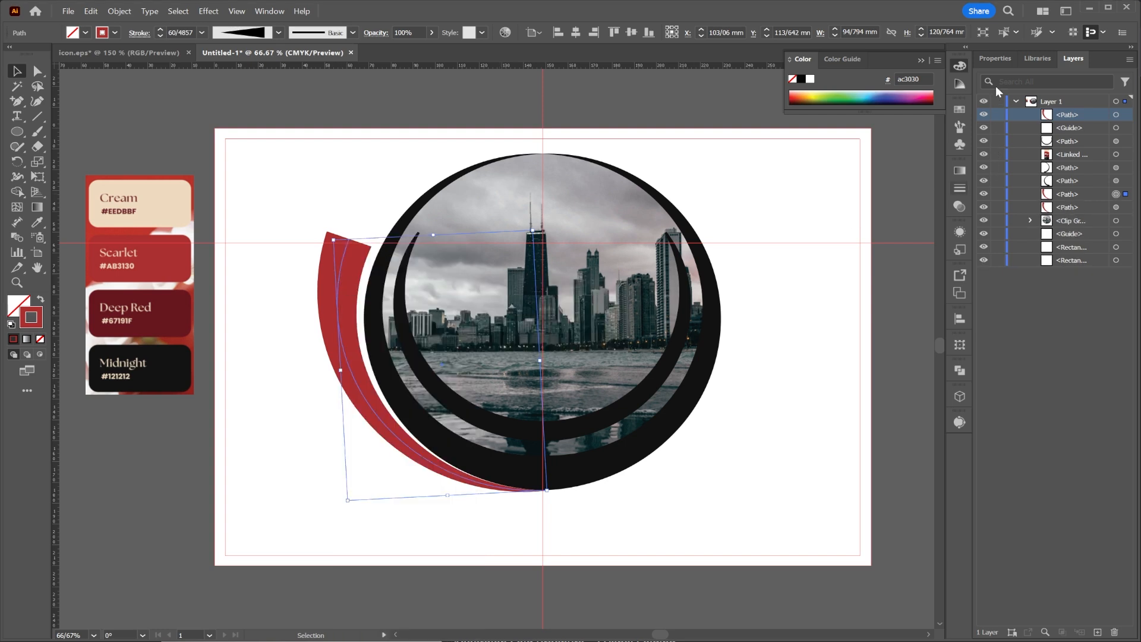
Flip the duplicated scarlet arc horizontally and move it right as the original's mirror image across the vertical centre guide.
click(994, 58)
click(1075, 148)
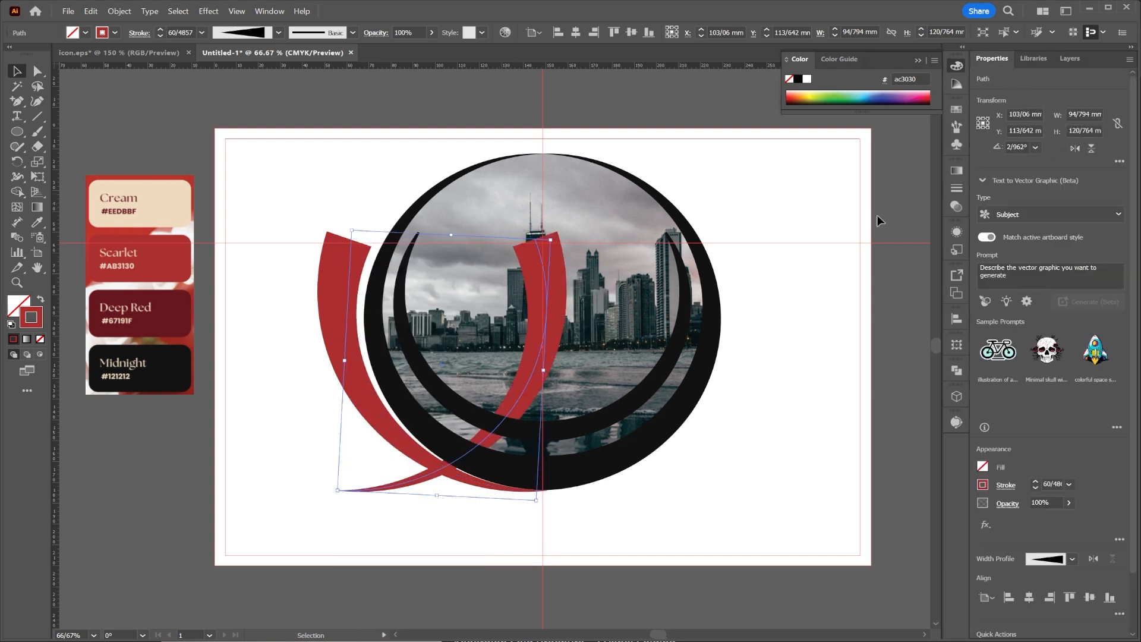
drag(547, 284, 745, 287)
click(761, 169)
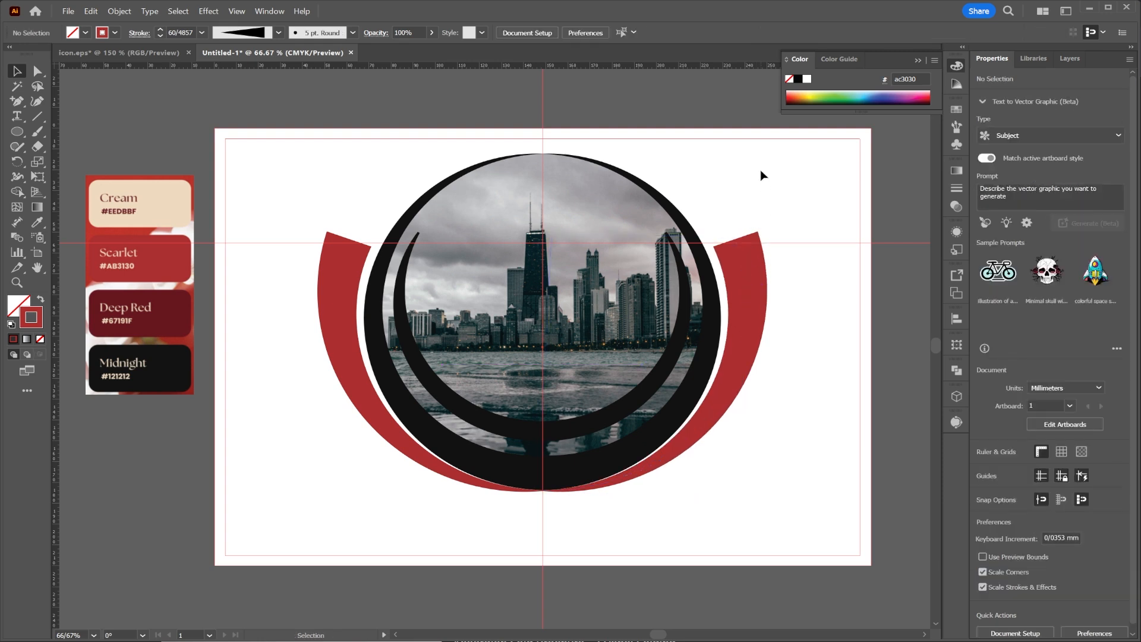
Recolour the stroke of the inner tapered ring over the photo from the palette's Scarlet swatch.
key(a)
click(638, 403)
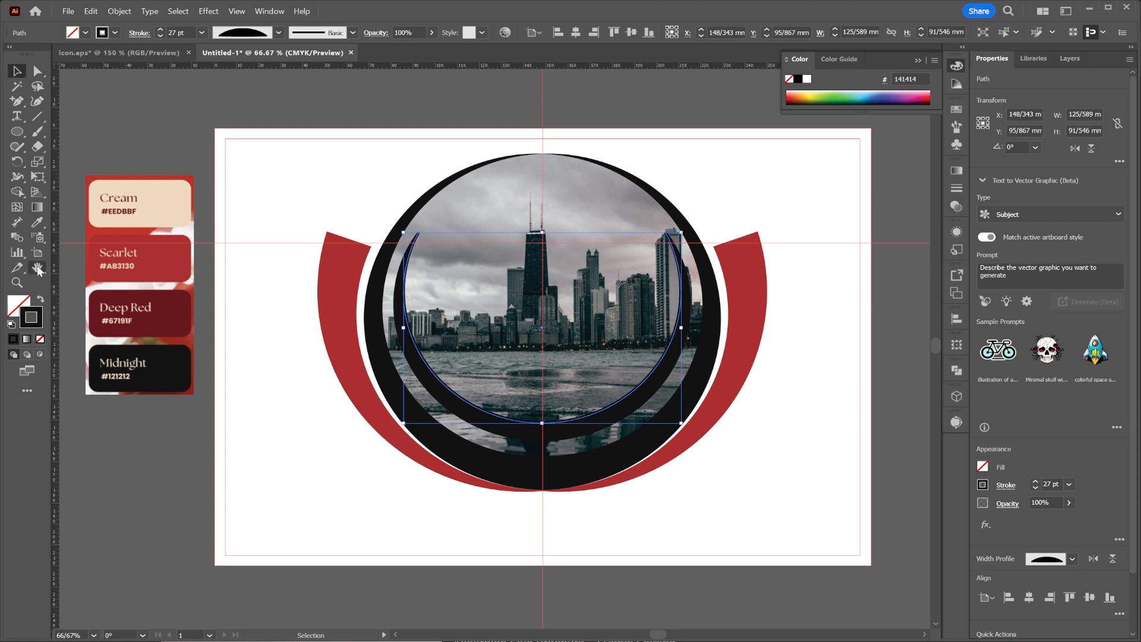
click(115, 33)
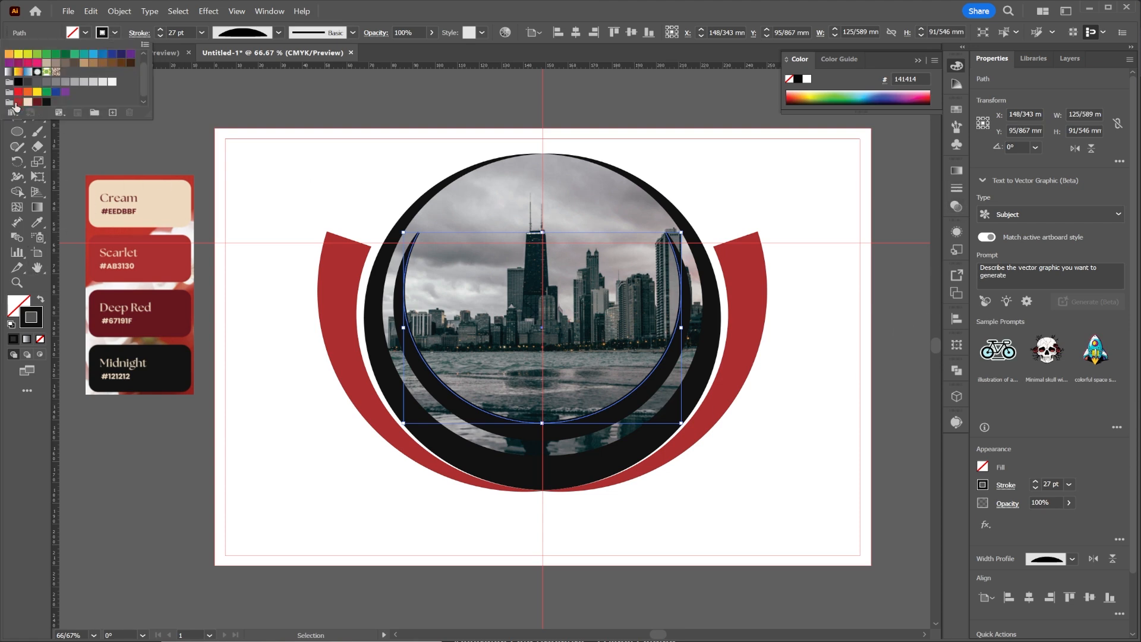
click(18, 101)
click(682, 112)
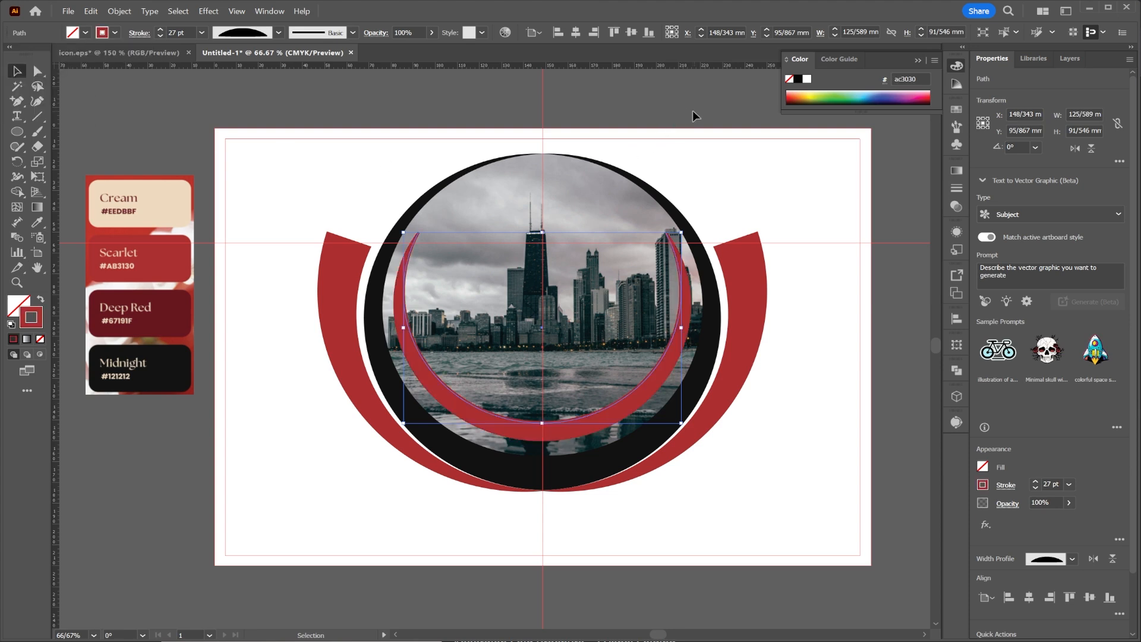
Draw a circle about 138 mm in diameter over the photo, centred on the vertical guide, with Scarlet fill and no stroke.
click(17, 131)
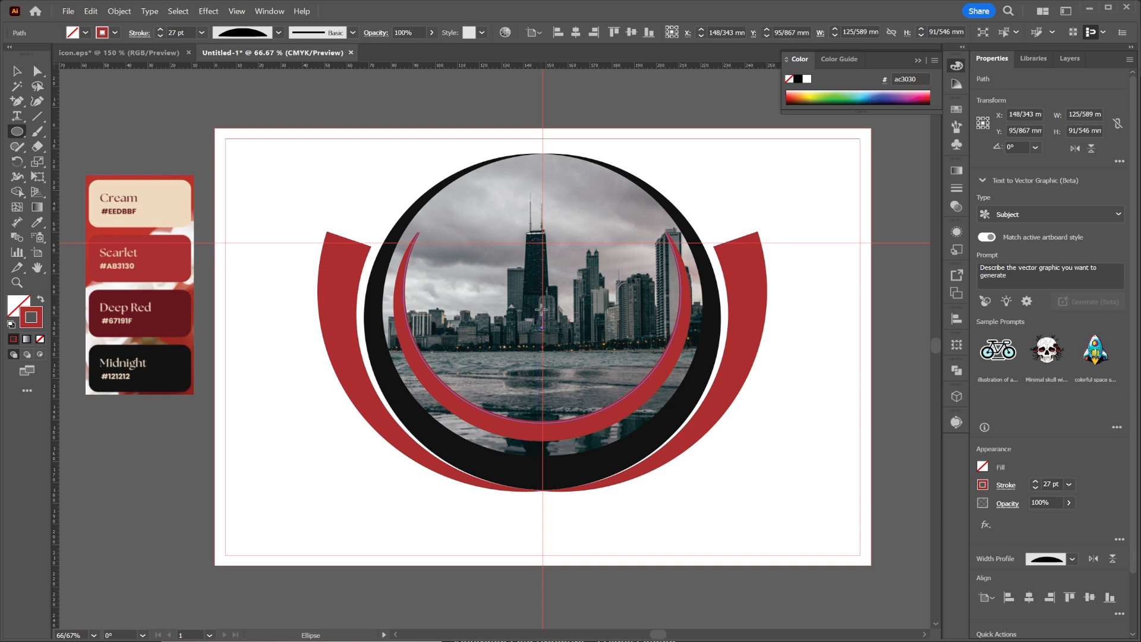
drag(542, 309, 671, 453)
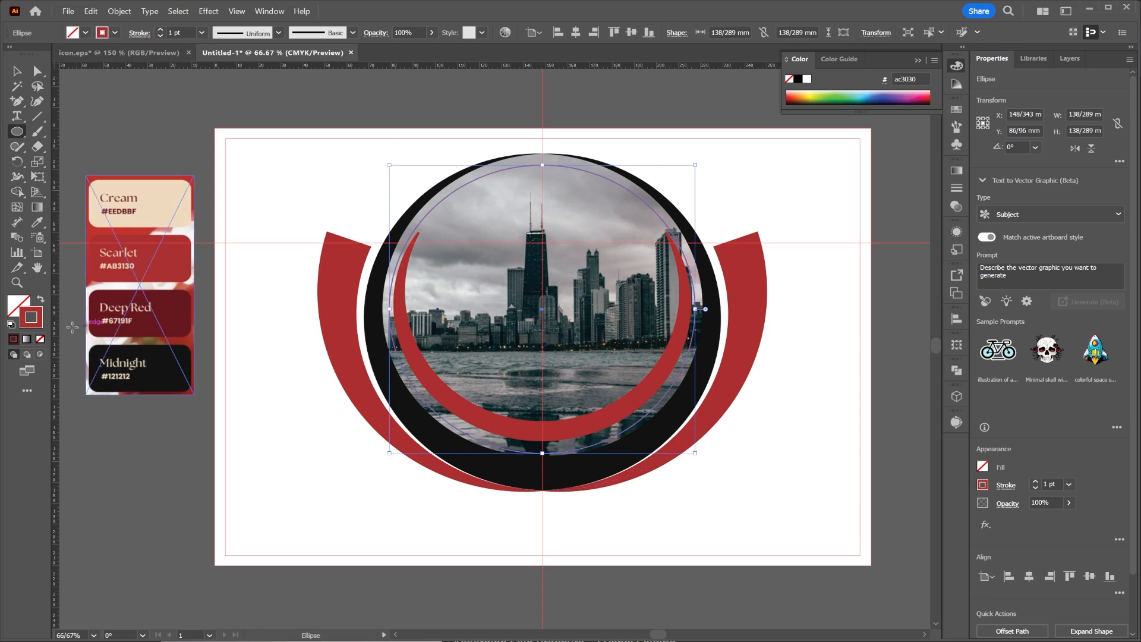
click(41, 301)
Set the scarlet circle's blending mode to Color Burn after trying Multiply.
drag(956, 206, 954, 208)
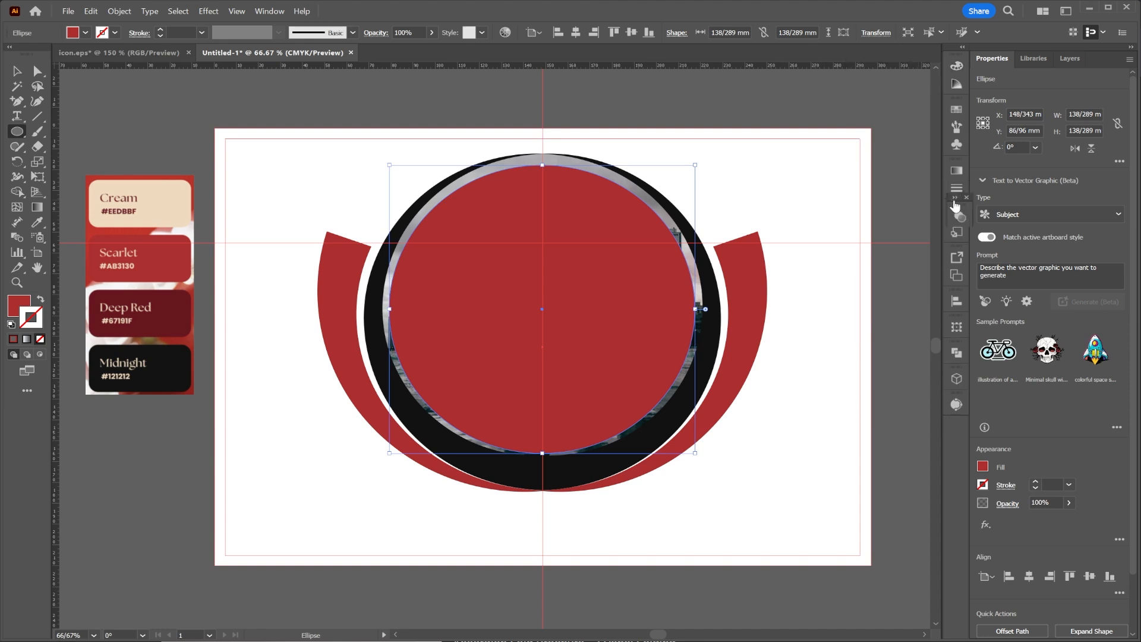
click(957, 212)
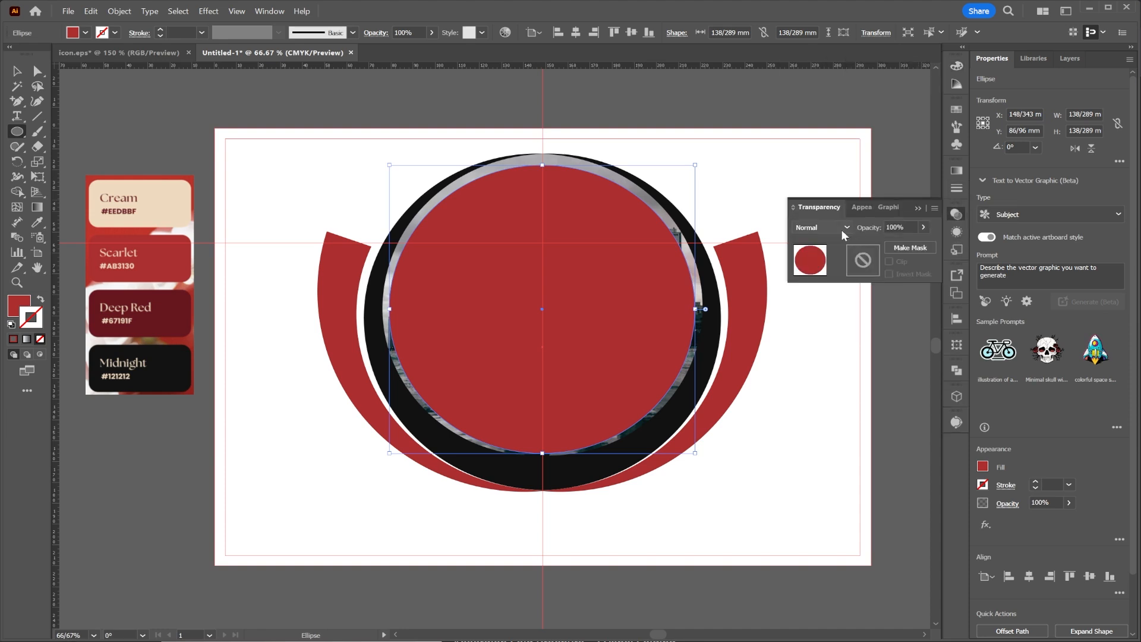
click(832, 226)
click(815, 272)
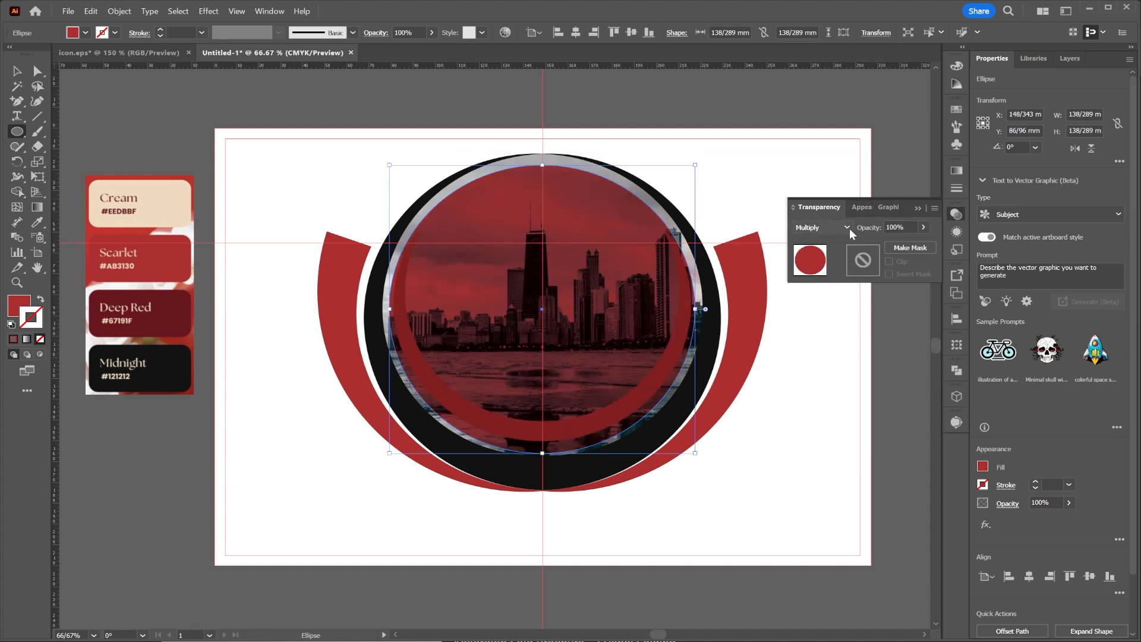
click(848, 228)
click(824, 286)
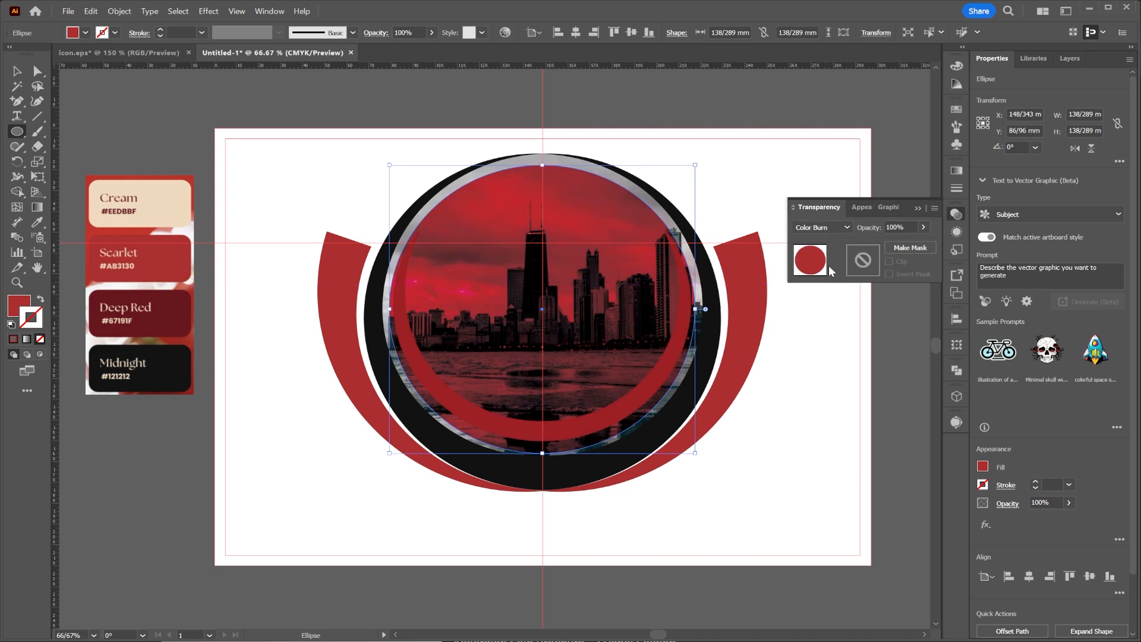
key(v)
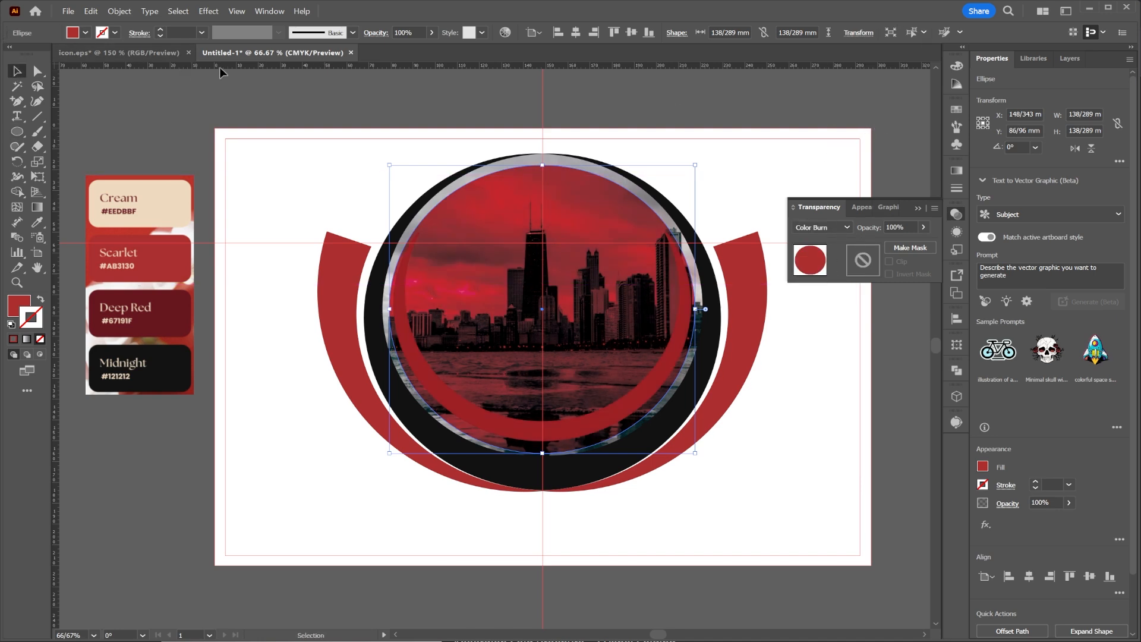
click(267, 89)
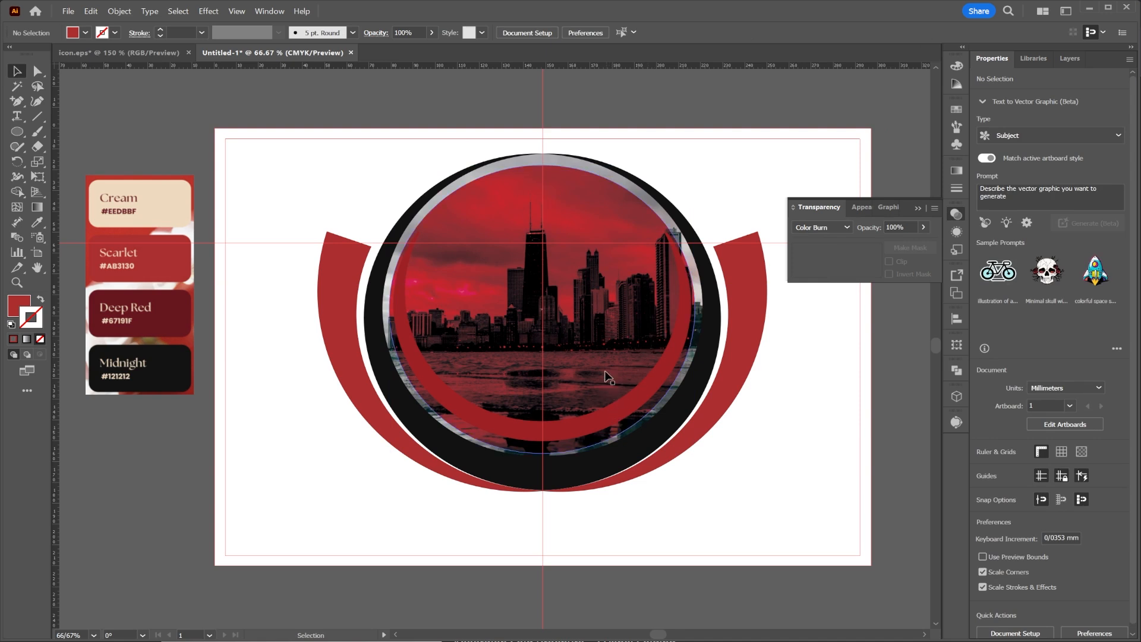
Scale the scarlet tint circle proportionally to about 114 mm and move it up about 7 mm inside the inner scarlet ring.
click(590, 314)
drag(542, 165, 538, 191)
mouse_move(545, 257)
mouse_down()
mouse_move(546, 221)
mouse_move(545, 233)
mouse_up()
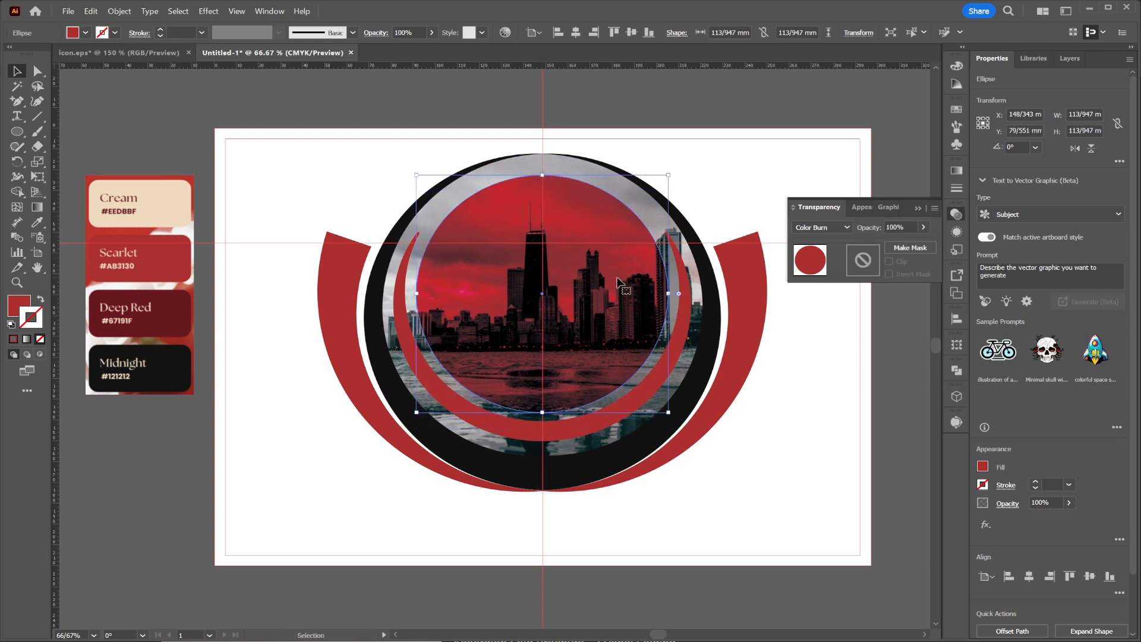
click(918, 208)
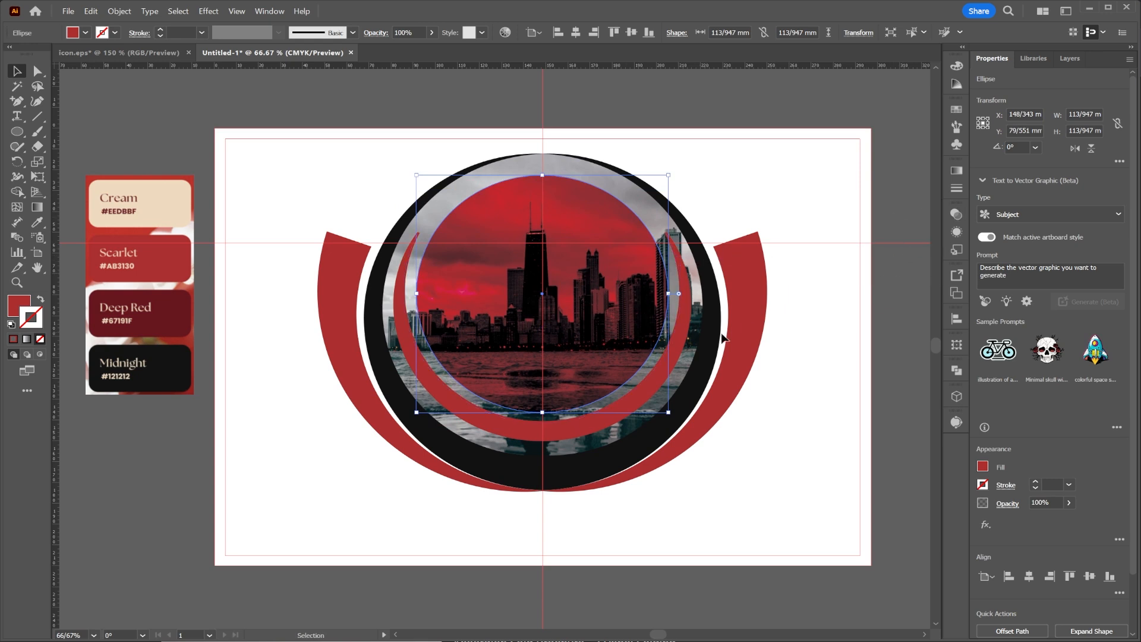
click(790, 114)
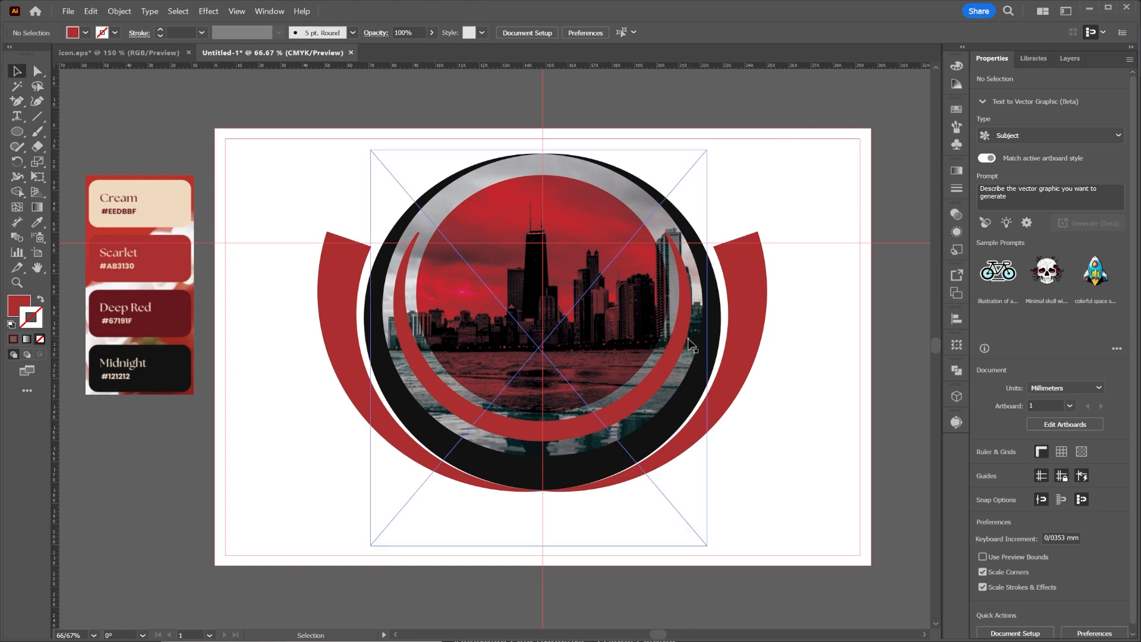
Move both scarlet outer arcs inward about 6 mm so their upper ends meet the black ring.
drag(747, 341, 733, 340)
mouse_move(330, 291)
mouse_down()
mouse_move(355, 293)
mouse_move(344, 293)
mouse_up()
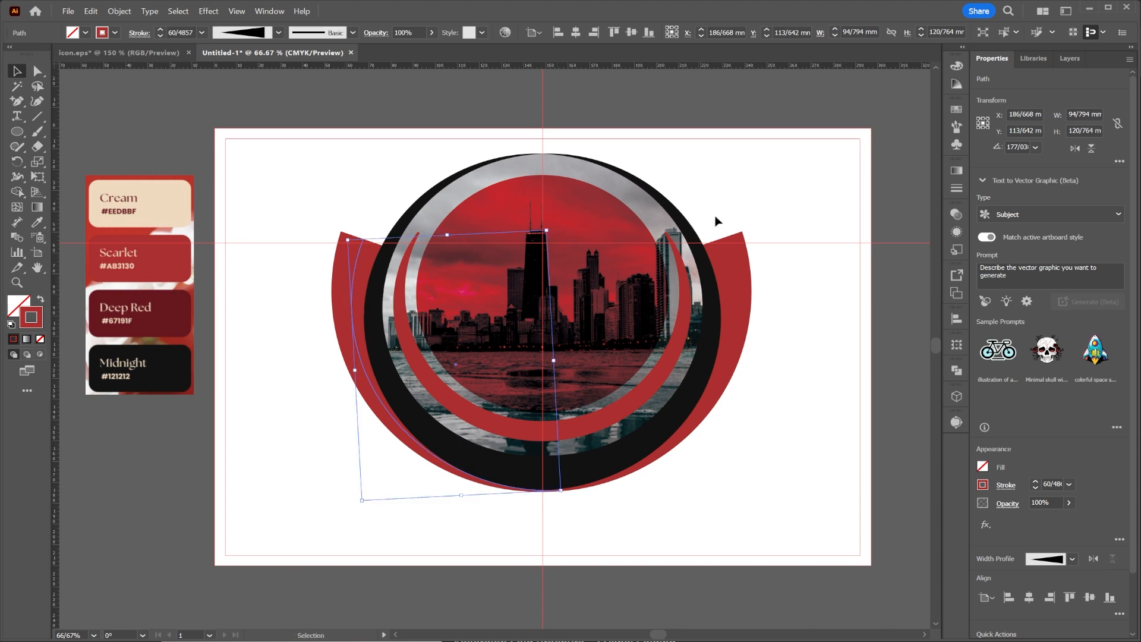
click(783, 184)
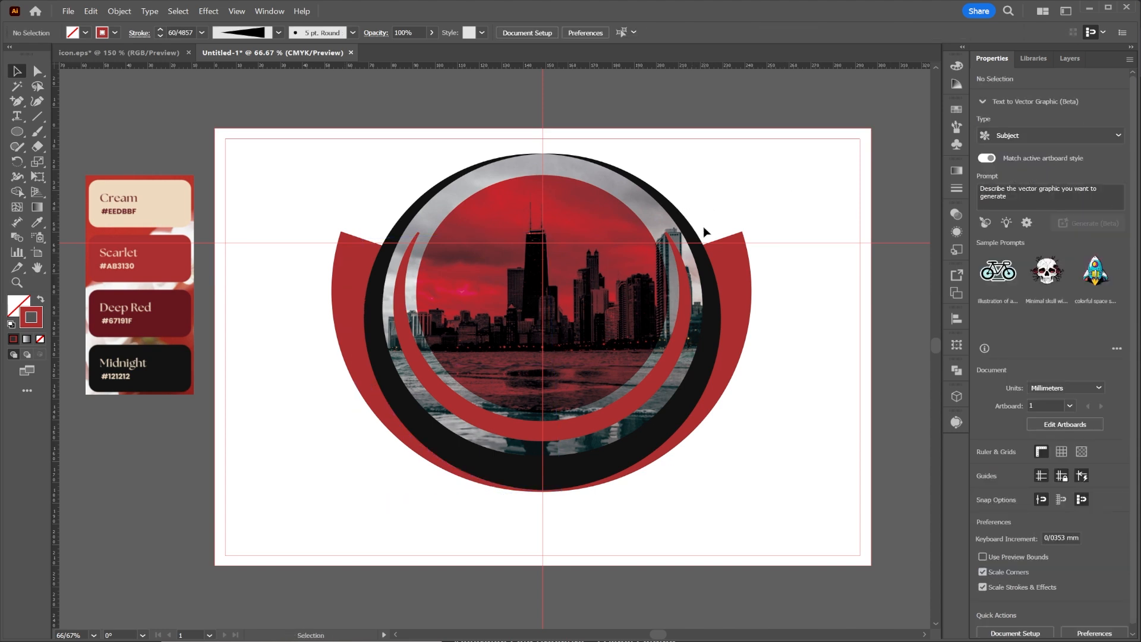
Add an anchor point to each half of the black ring where the scarlet arc's upper end meets it.
key(a)
click(17, 104)
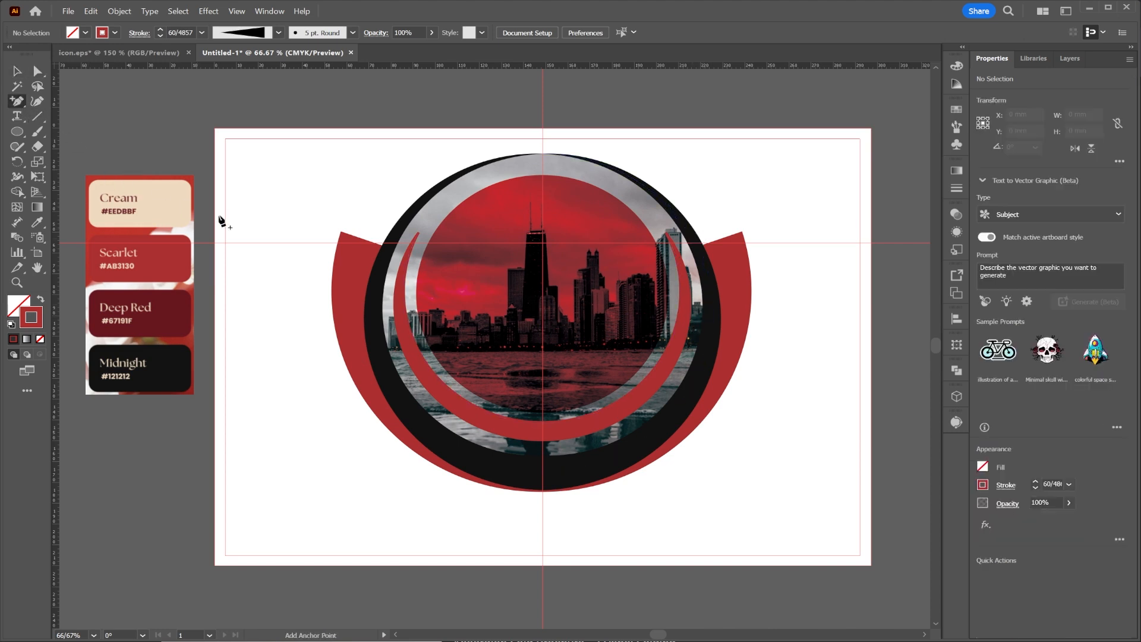
click(387, 250)
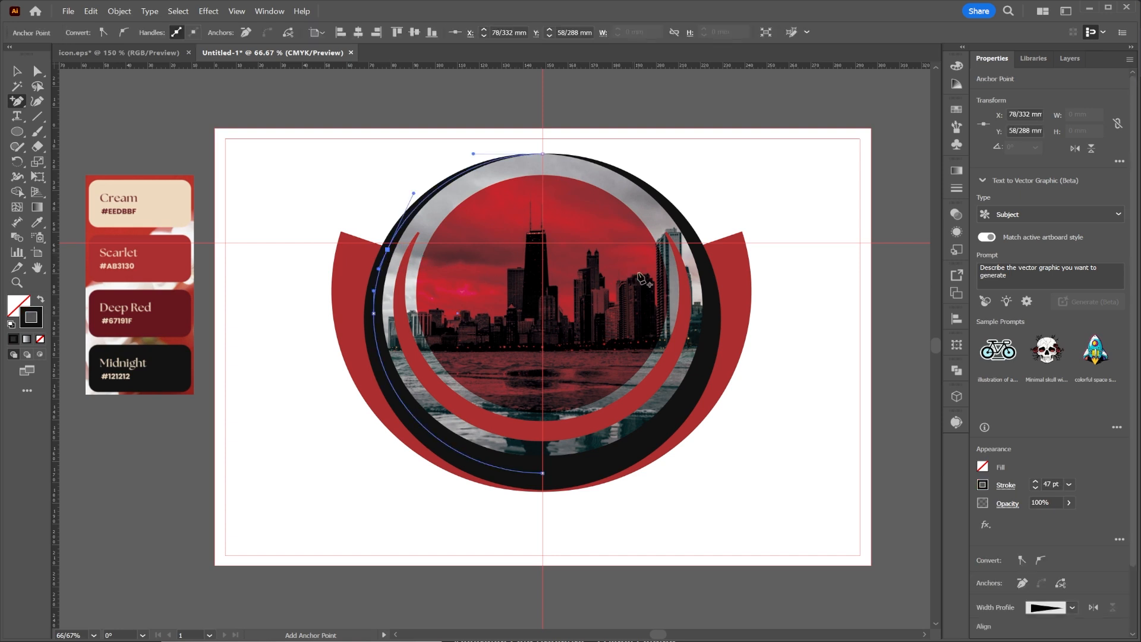
click(698, 249)
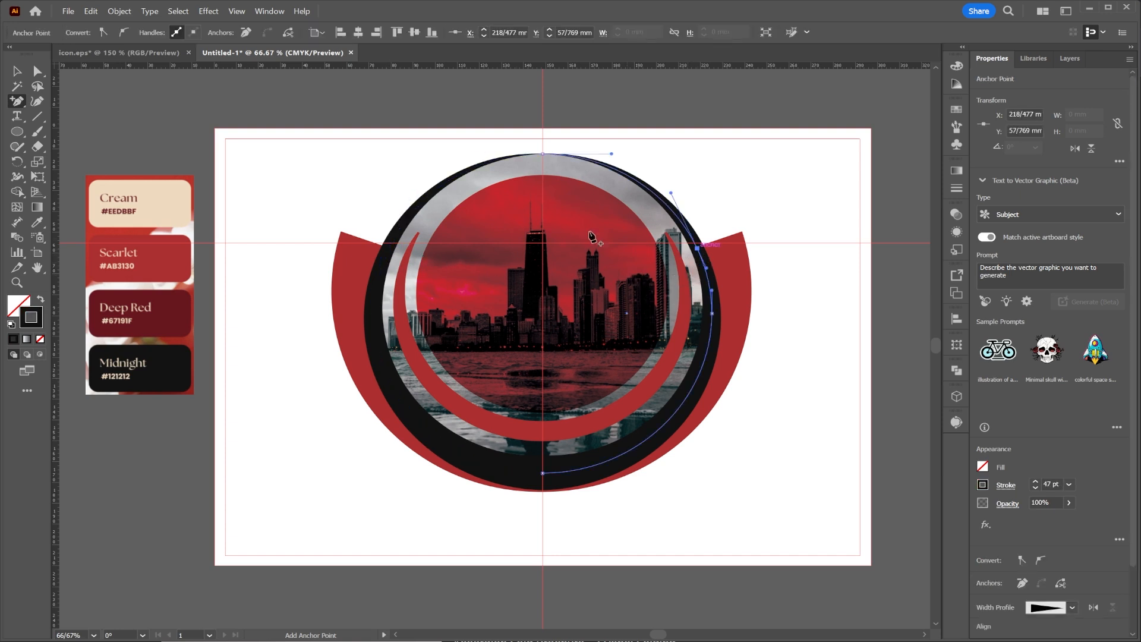
Delete the upper segments of both black ring halves above the added anchor points.
click(36, 76)
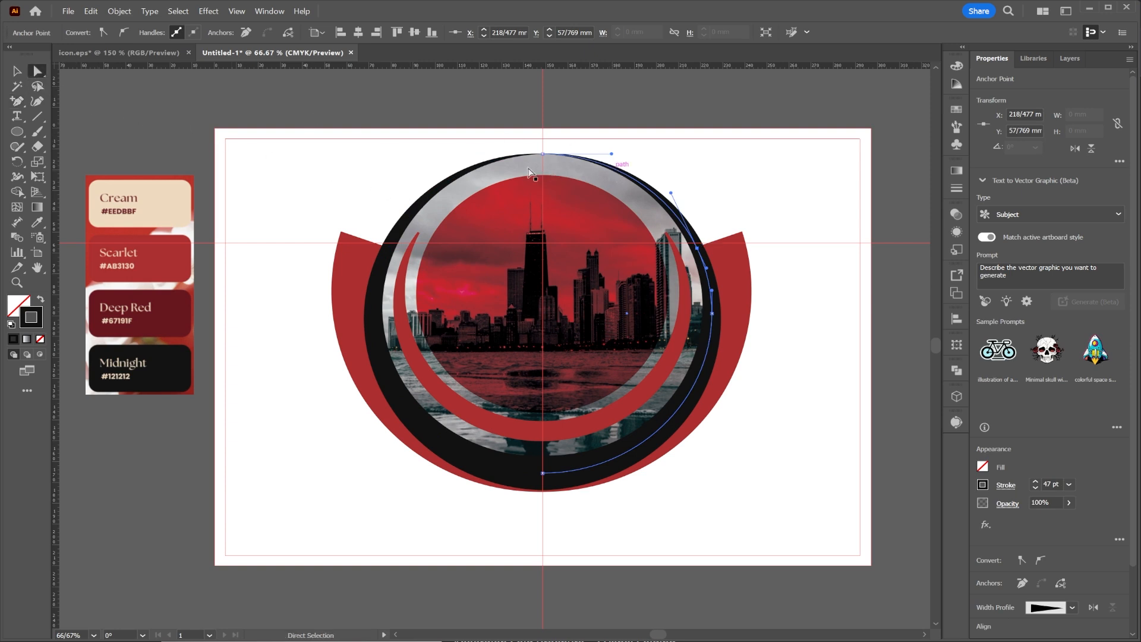
shift+click(442, 183)
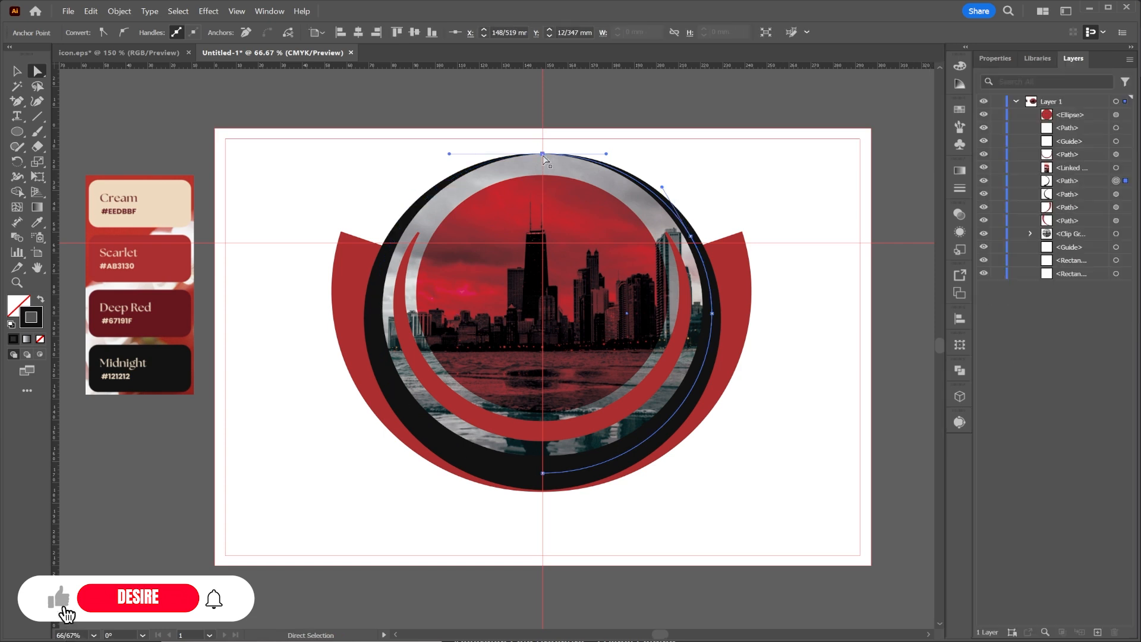
key(Delete)
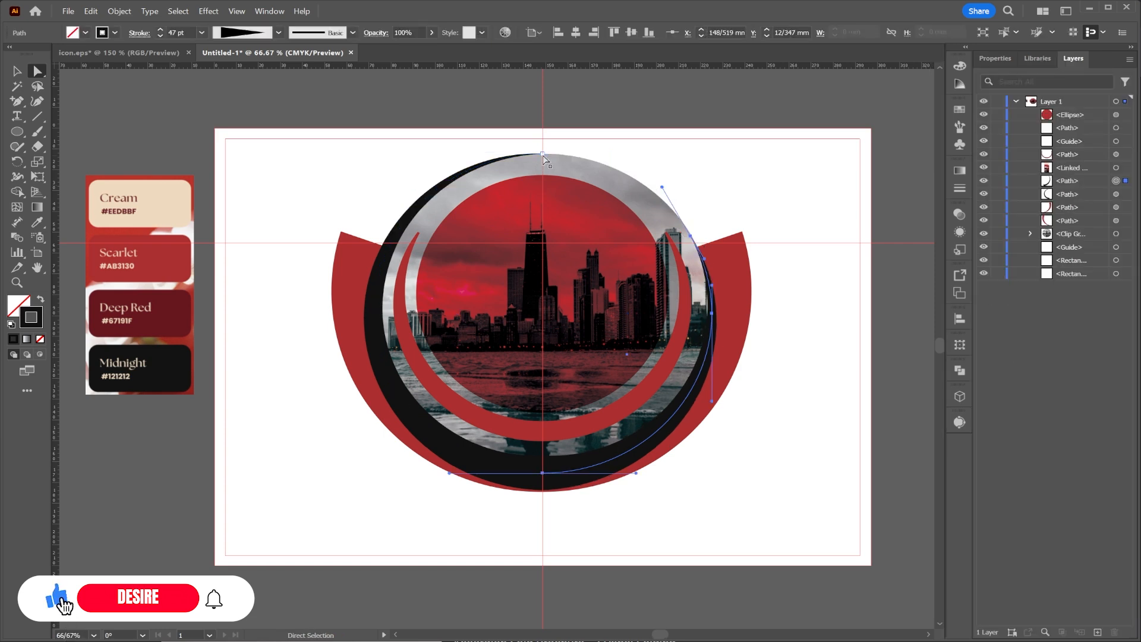
click(414, 211)
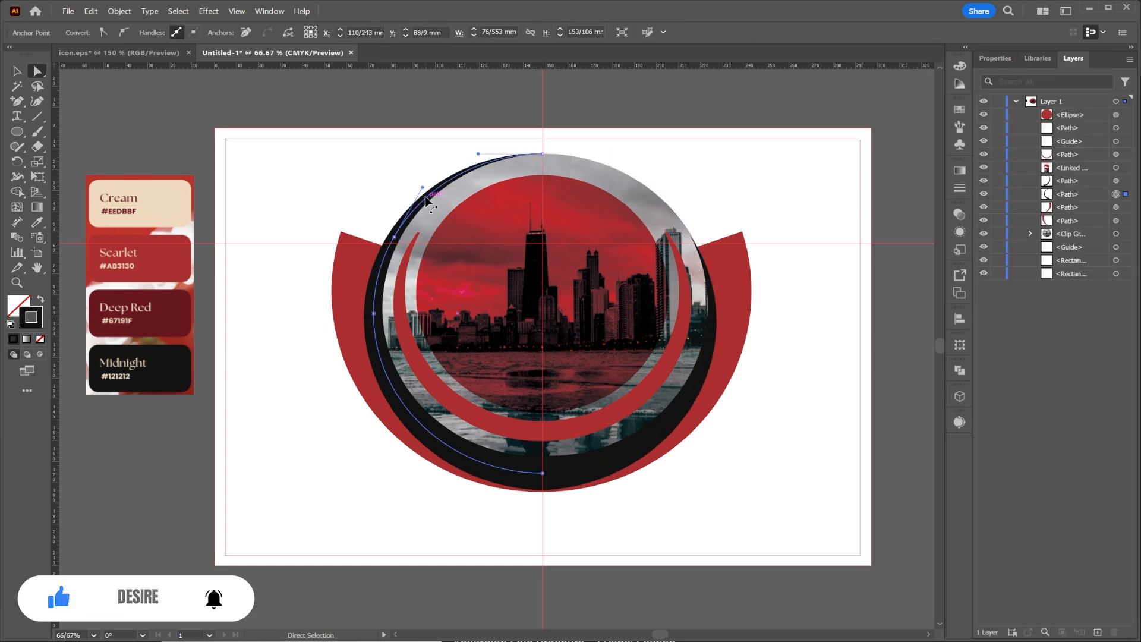
key(Delete)
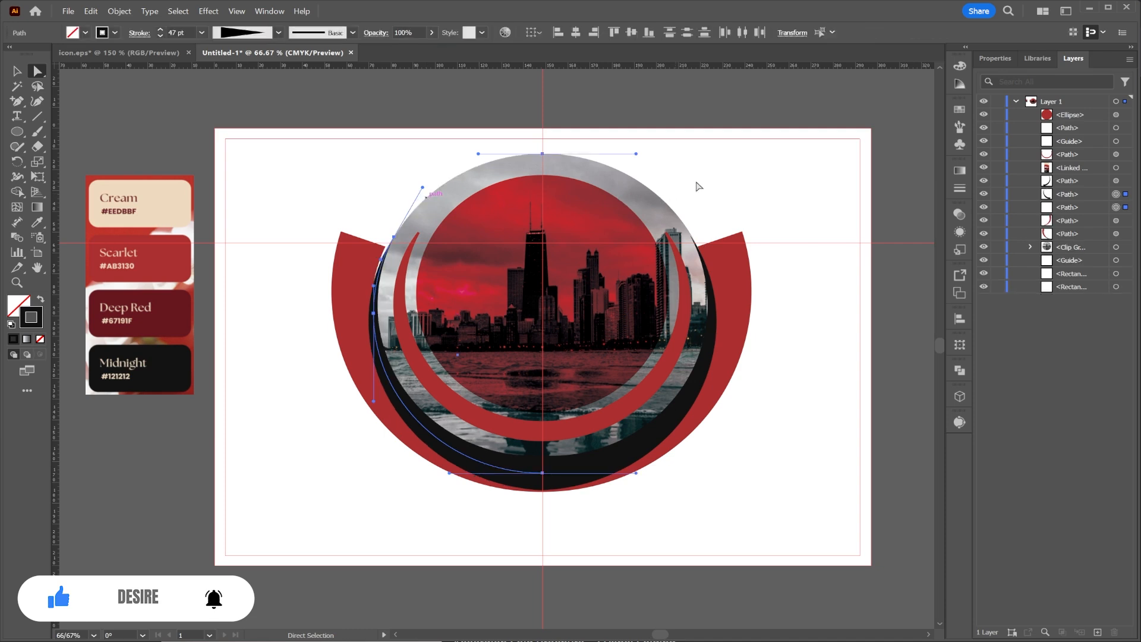
click(743, 170)
Nudge the left scarlet outer arc about 1.4 mm right to close the gap beside the black ring.
click(353, 271)
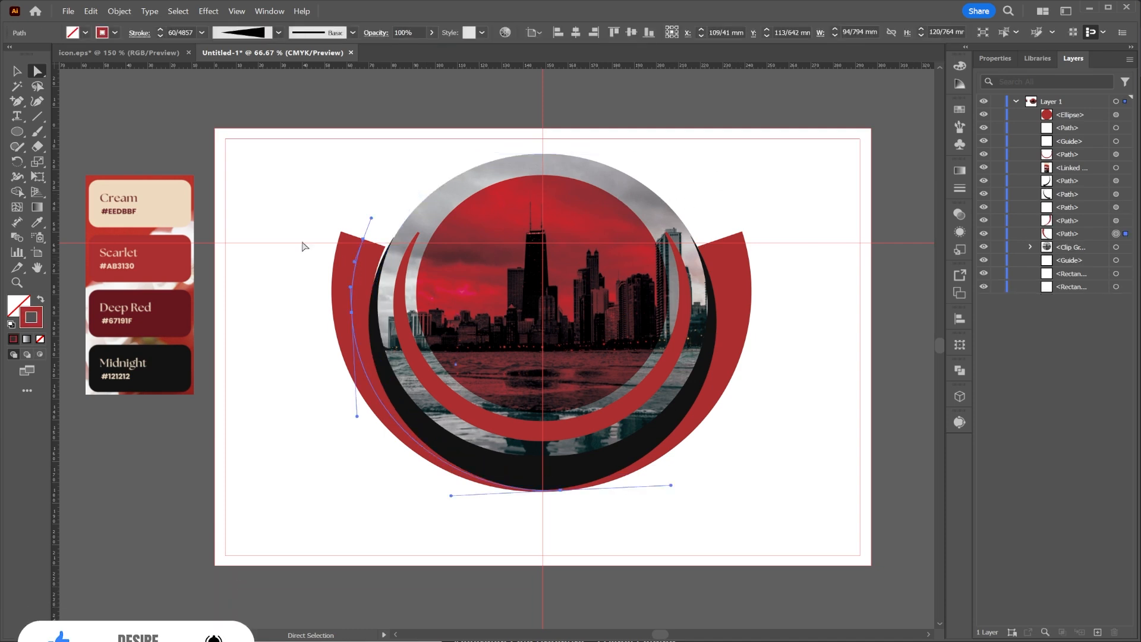
click(24, 76)
key(Right)
key(Right)
key(Right)
key(Right)
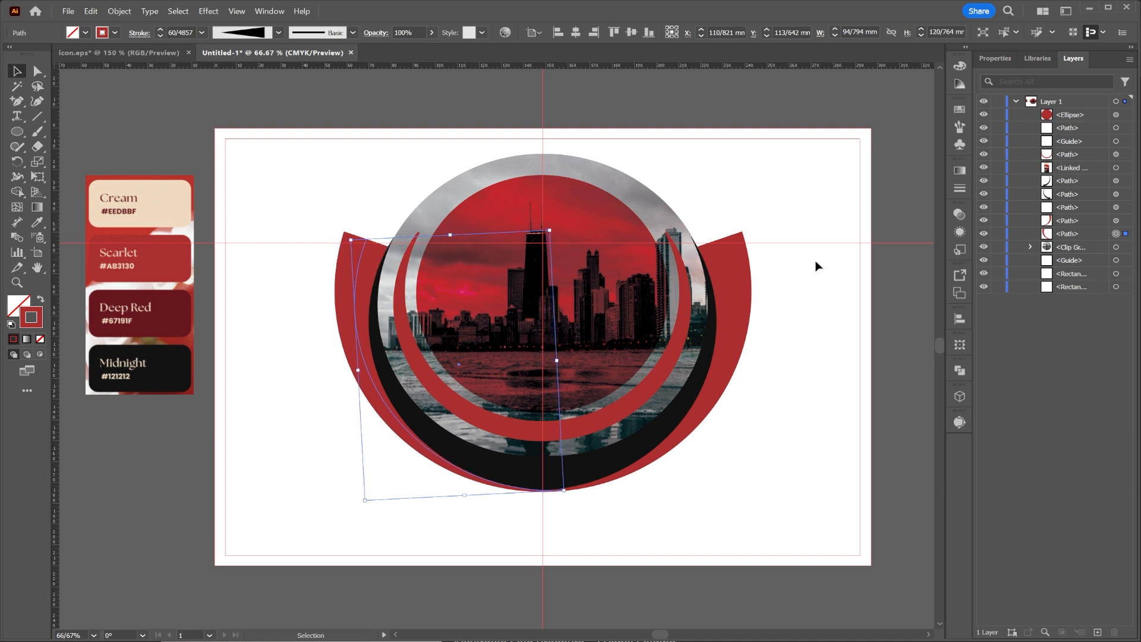
click(890, 150)
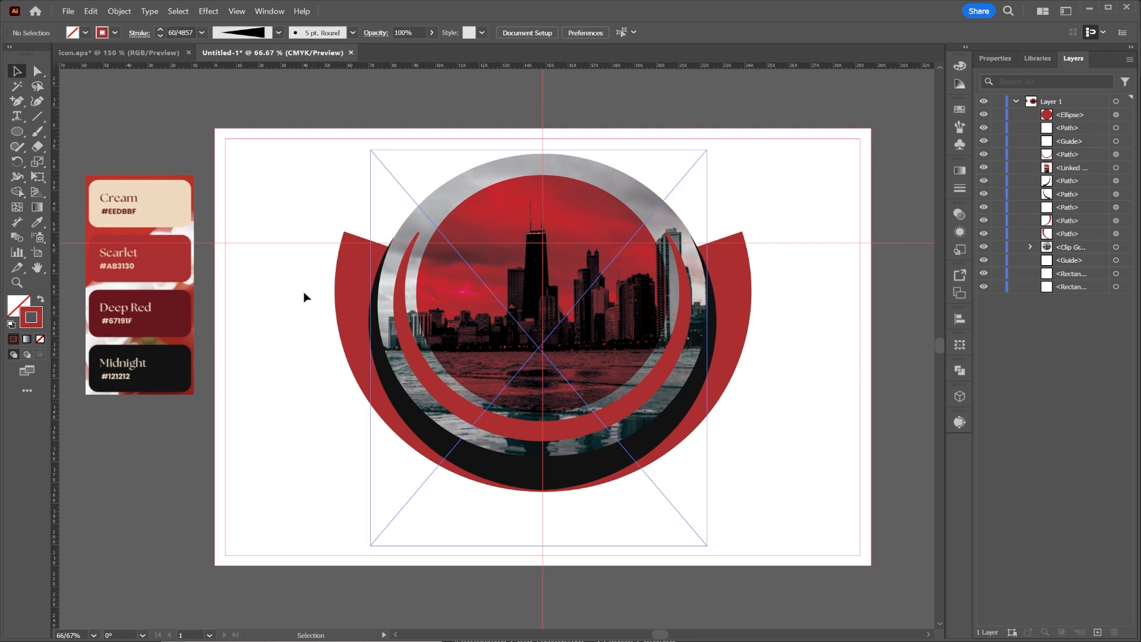
Copy the WE IMPROVE YOUR BUSINESS text from icon.eps and paste it into Untitled-1.
click(119, 53)
drag(809, 299, 3, 306)
drag(603, 329, 369, 448)
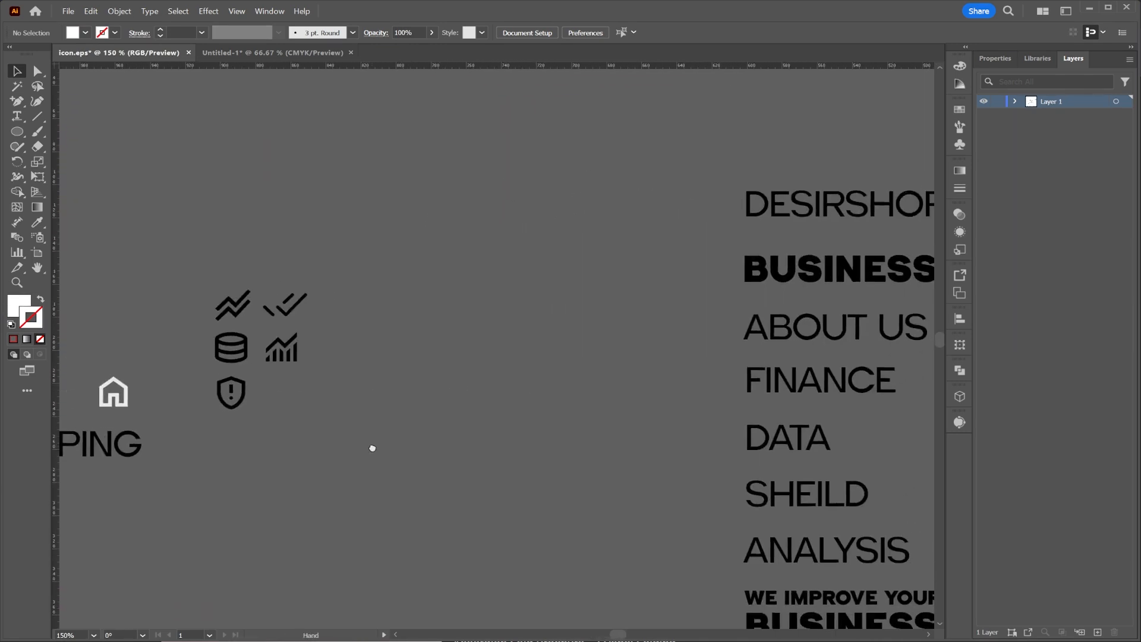
drag(627, 385, 400, 274)
scroll(766, 369, down, 1)
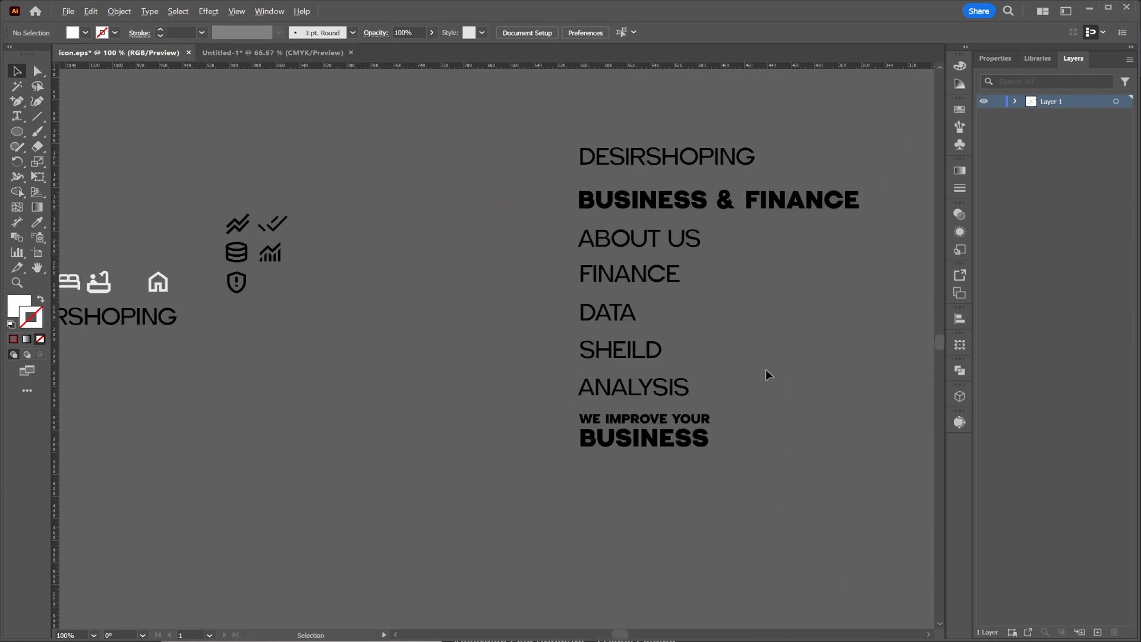
scroll(588, 64, up, 1)
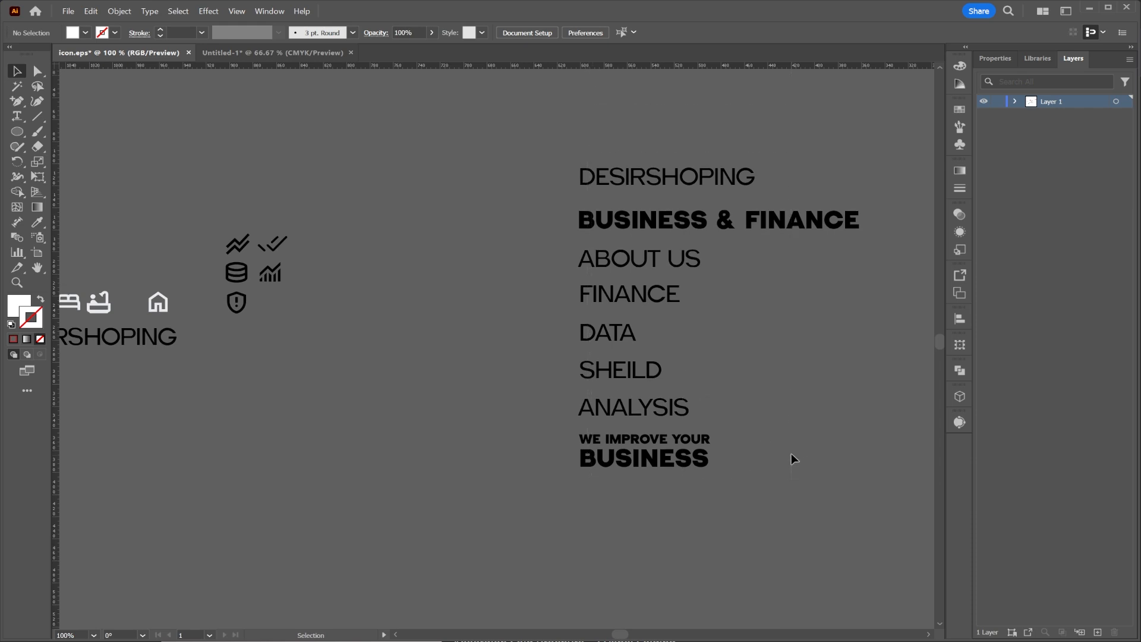
click(696, 462)
key(v)
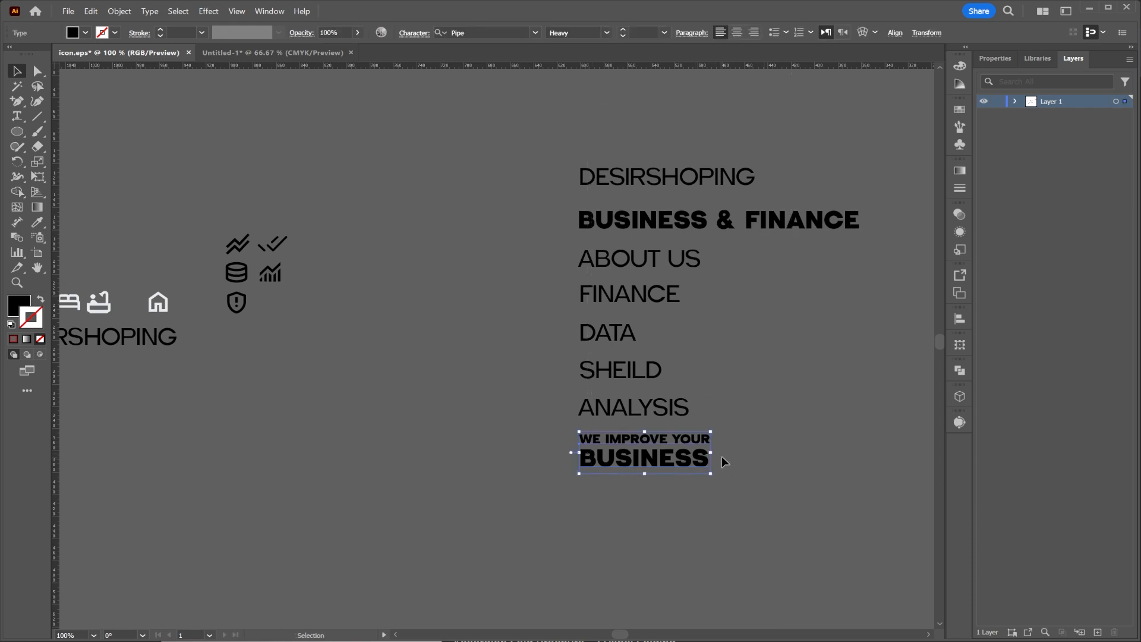
click(264, 52)
key(ctrl+v)
Position the WE IMPROVE YOUR BUSINESS heading in the artboard's lower-left area, beside the scarlet arc.
drag(502, 359, 394, 468)
drag(362, 467, 348, 473)
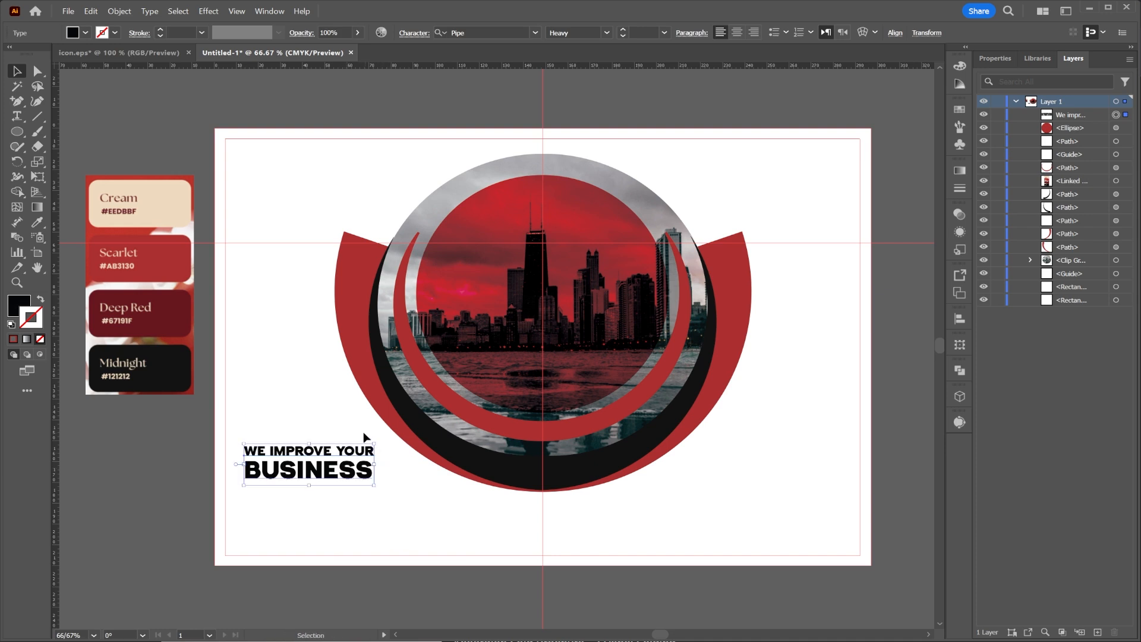
drag(319, 474, 318, 448)
click(218, 281)
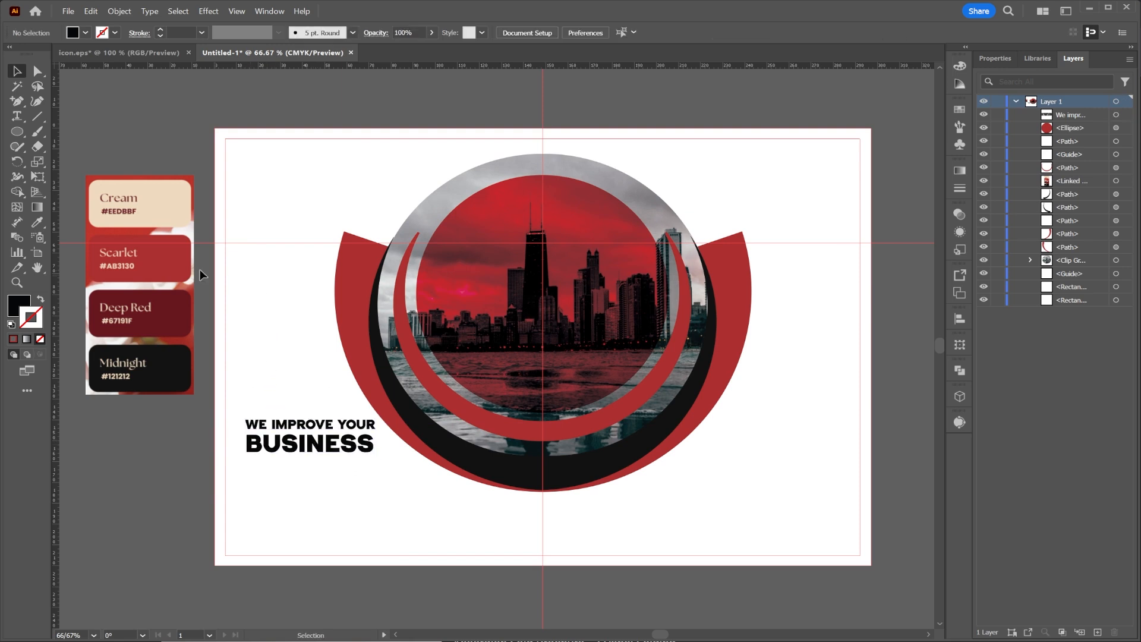
click(264, 449)
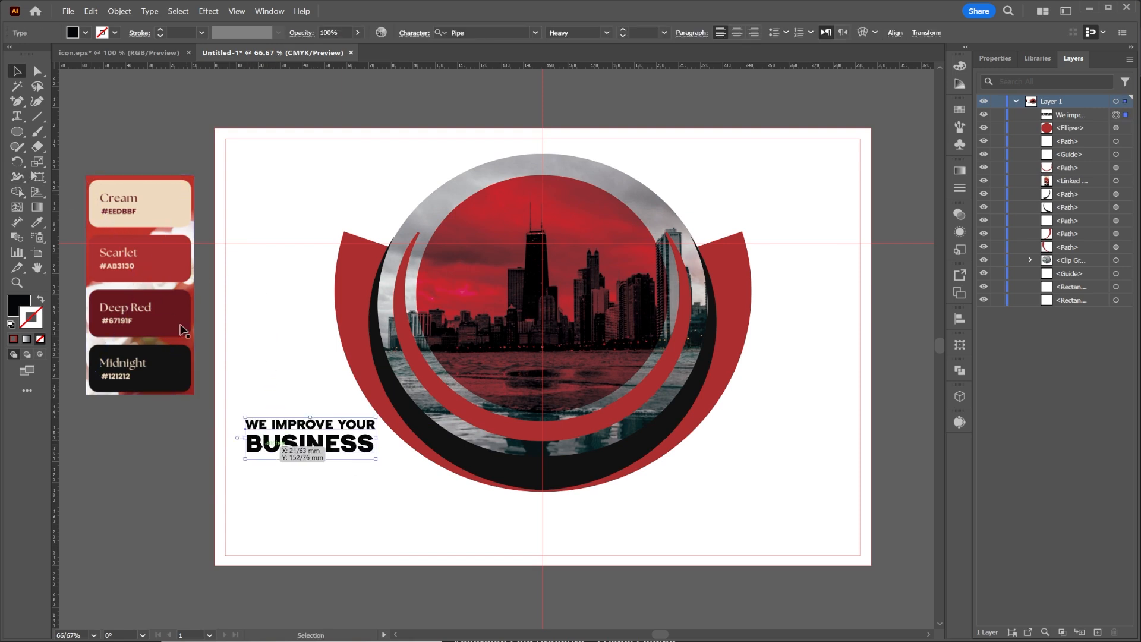
click(280, 370)
Set the type size to 8 pt and draw an area text box with placeholder text below the BUSINESS heading.
click(14, 116)
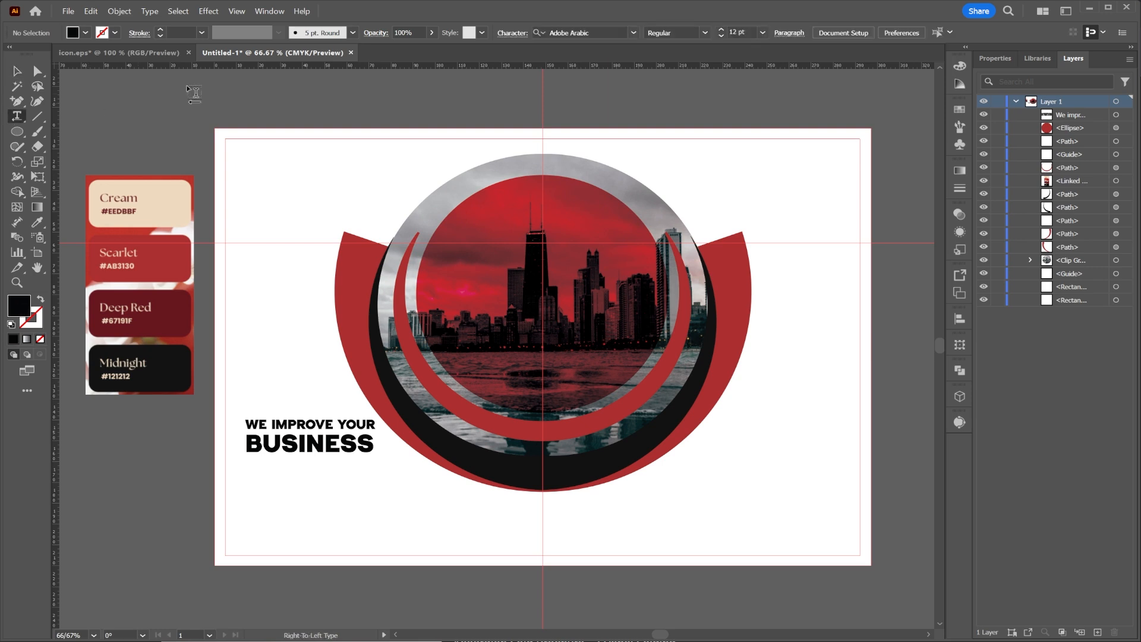
click(762, 32)
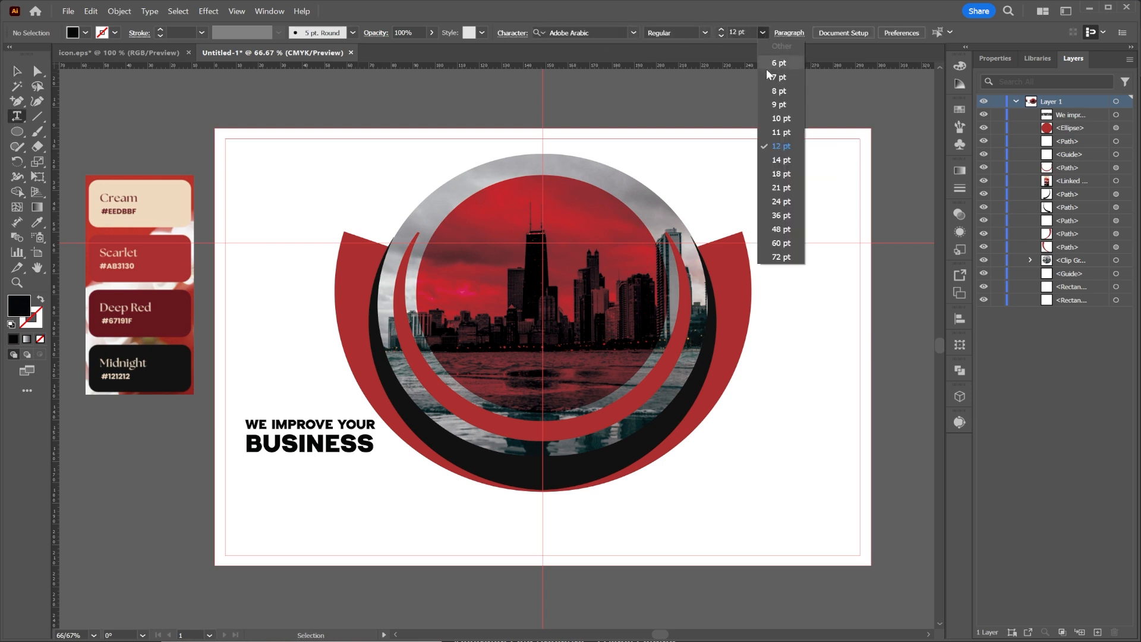
click(767, 76)
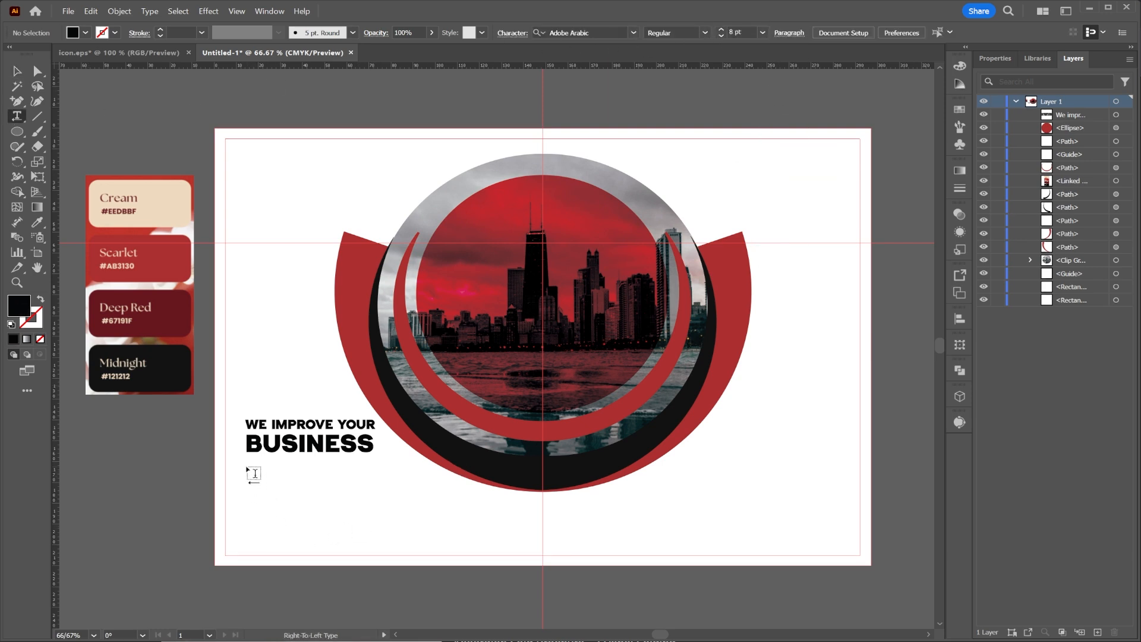
drag(249, 465, 420, 545)
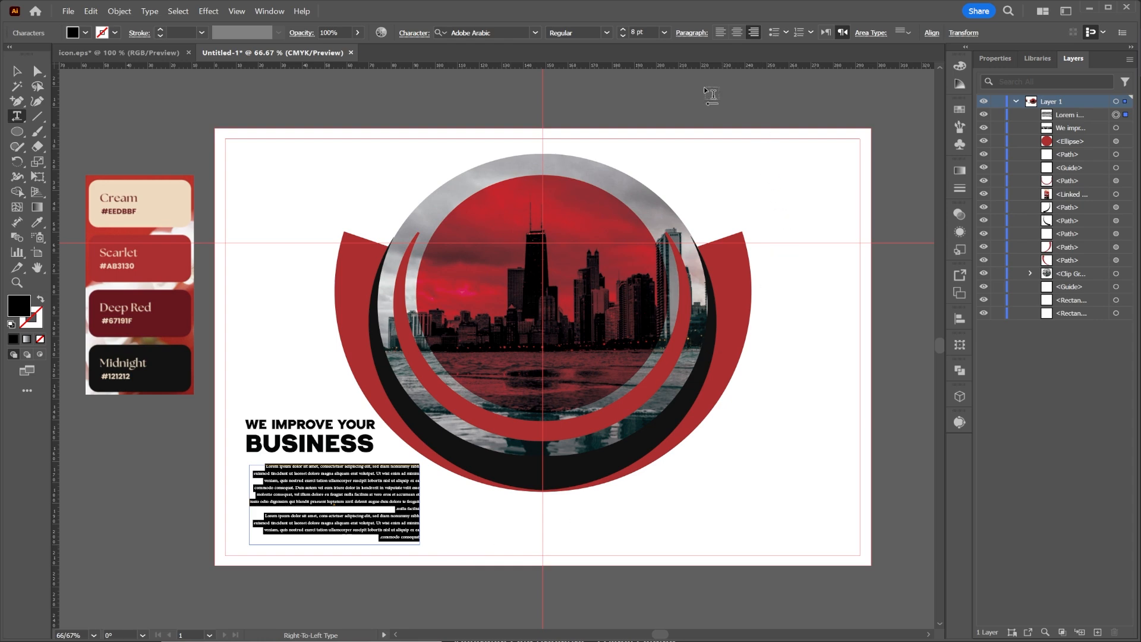
Format the Lorem ipsum paragraph in Pipe at 12 pt, left-aligned with left-to-right direction.
click(664, 33)
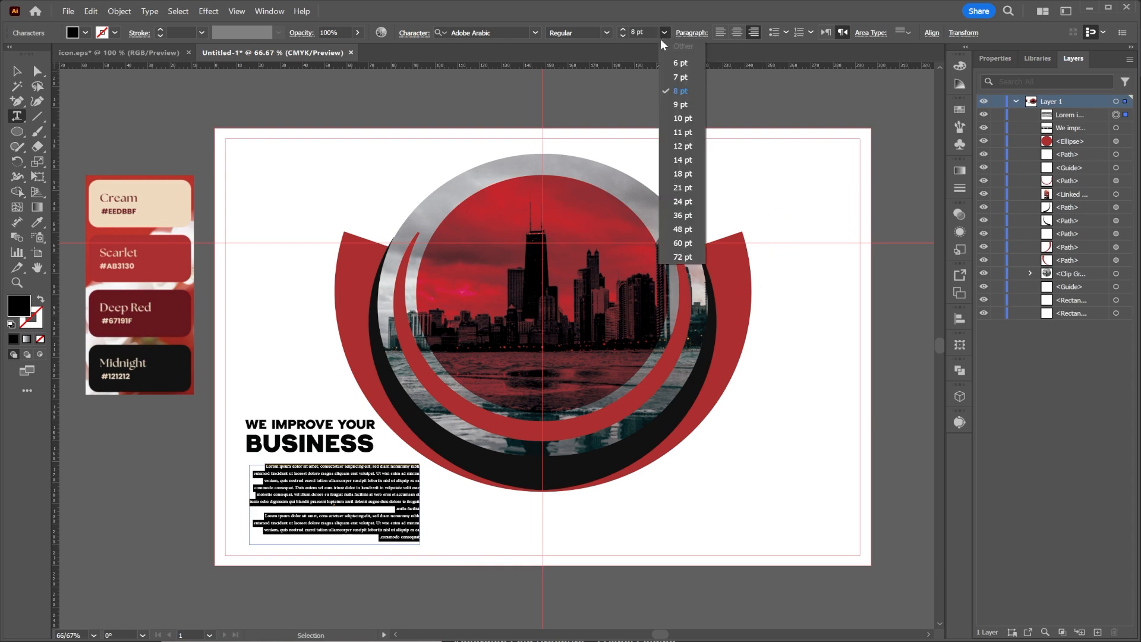
click(681, 146)
click(526, 34)
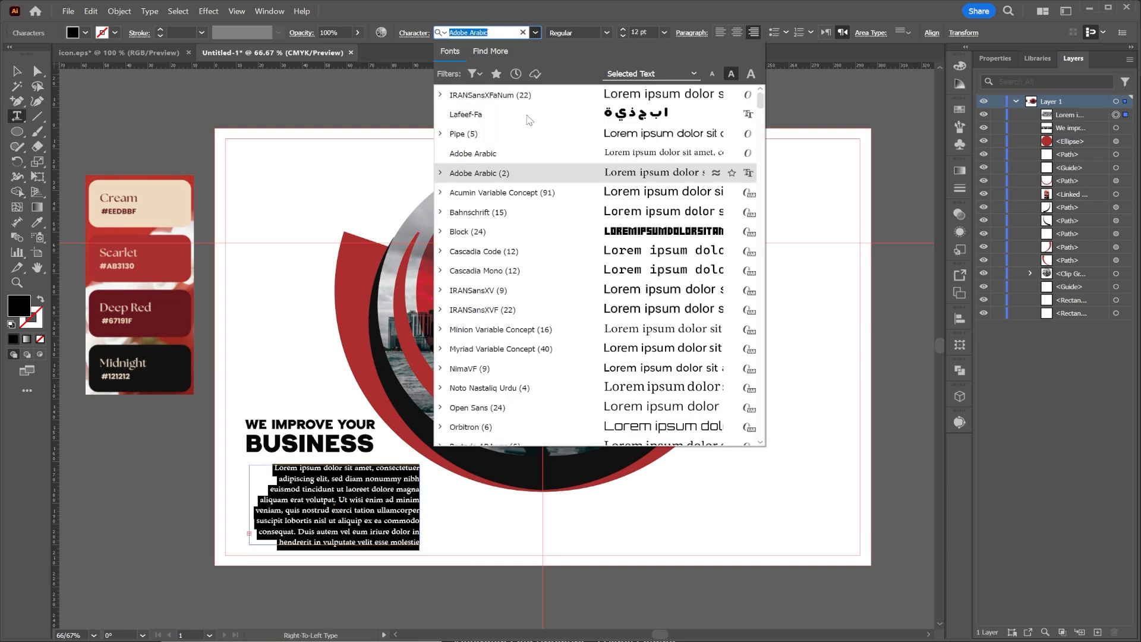
click(527, 134)
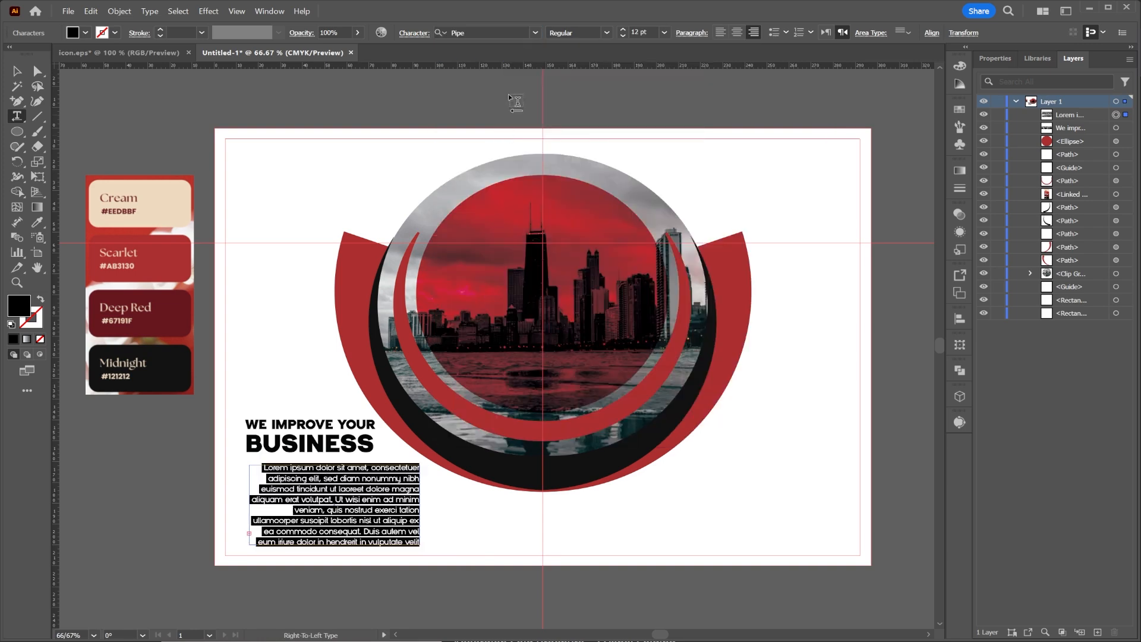
click(721, 32)
click(825, 31)
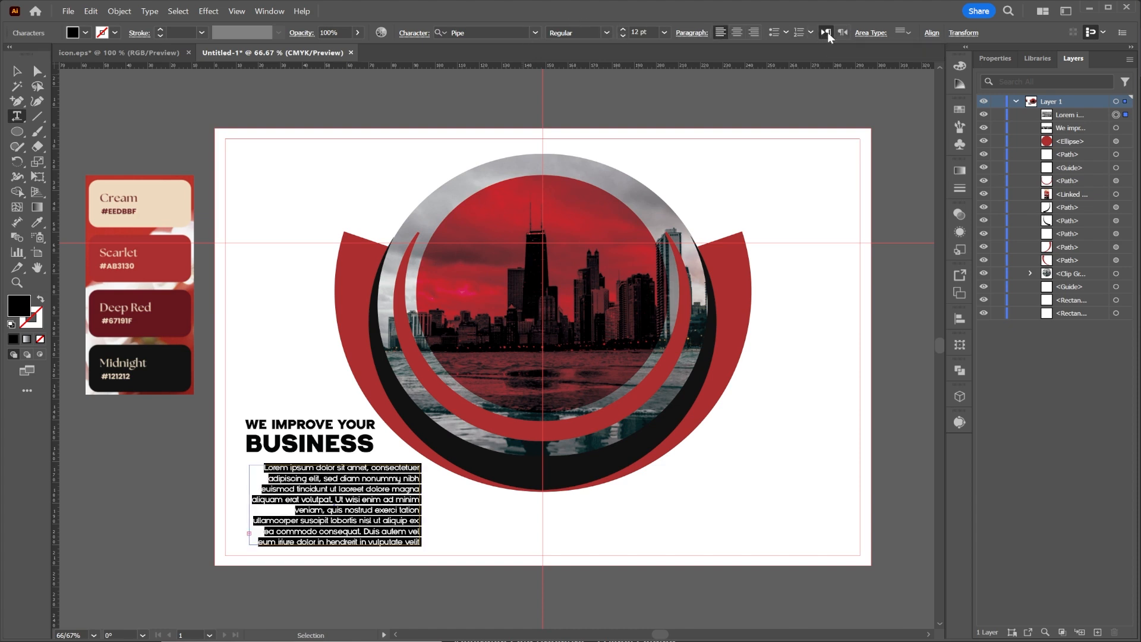
click(723, 34)
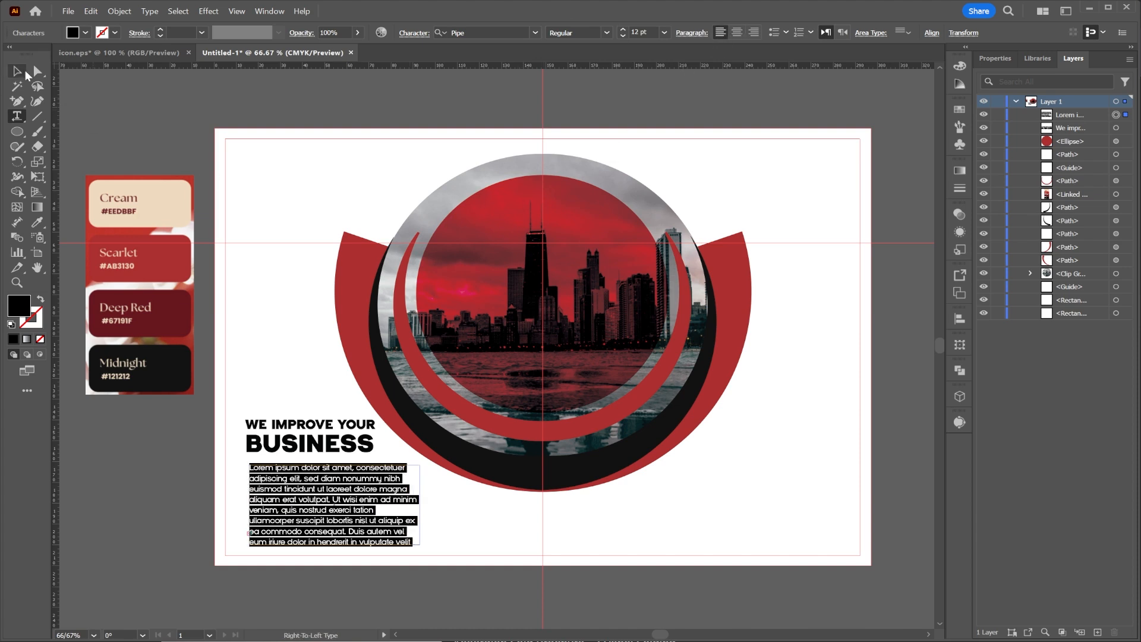
Colour the Lorem ipsum paragraph with the palette's Midnight and align its left edge with the BUSINESS heading.
click(27, 75)
click(39, 224)
click(143, 358)
click(21, 74)
click(916, 32)
click(795, 69)
click(315, 288)
Duplicate the BUSINESS heading to the artboard's upper-left corner and change the copy to DESIRE in Regular weight.
mouse_move(290, 439)
mouse_down()
mouse_move(320, 162)
mouse_move(273, 163)
mouse_move(293, 193)
mouse_move(292, 167)
mouse_up()
double_click(299, 171)
key(ctrl+a)
text(des)
click(17, 71)
click(607, 32)
click(578, 61)
Draw a small circle filled with the palette's Scarlet and place it behind the start of the DESIRE text.
click(23, 132)
click(18, 73)
click(37, 223)
click(148, 260)
click(18, 72)
drag(1078, 115, 1081, 147)
drag(290, 176, 262, 154)
click(326, 227)
scroll(253, 188, up, 2)
key(ctrl+0)
Copy the ABOUT US text from icon.eps and place it in the lower-right area of Untitled-1.
click(149, 53)
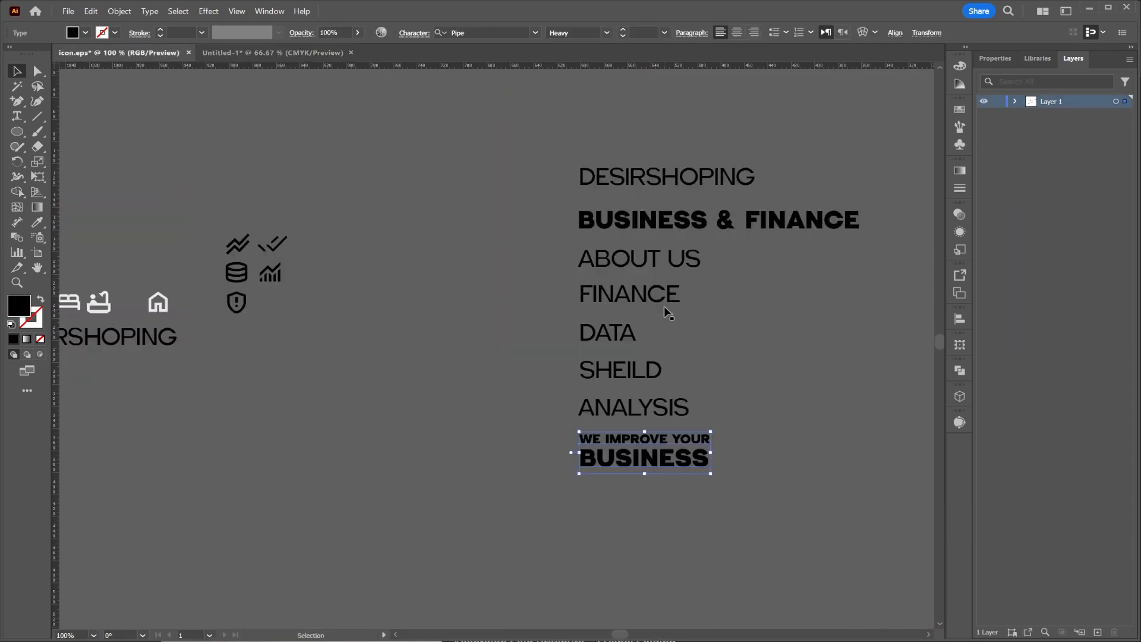
click(250, 53)
key(ctrl+v)
drag(491, 352, 728, 439)
Duplicate the Lorem ipsum paragraph to the artboard's lower right and place ABOUT US above it at about 14.4 pt XBold.
drag(267, 499, 700, 499)
drag(731, 437, 680, 457)
click(607, 33)
click(569, 88)
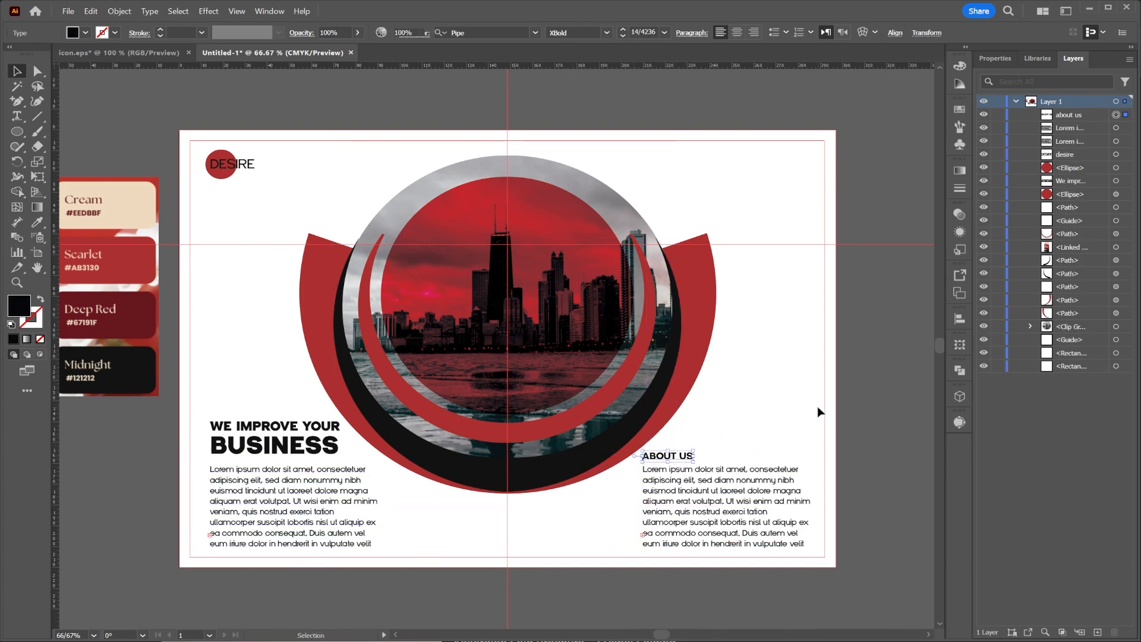
click(875, 343)
Copy the CONTACT US text with its address line and QR code from icon.eps and paste them into Untitled-1.
click(123, 53)
scroll(723, 356, down, 3)
drag(832, 382, 288, 233)
drag(837, 347, 892, 374)
key(ctrl+c)
key(ctrl+Tab)
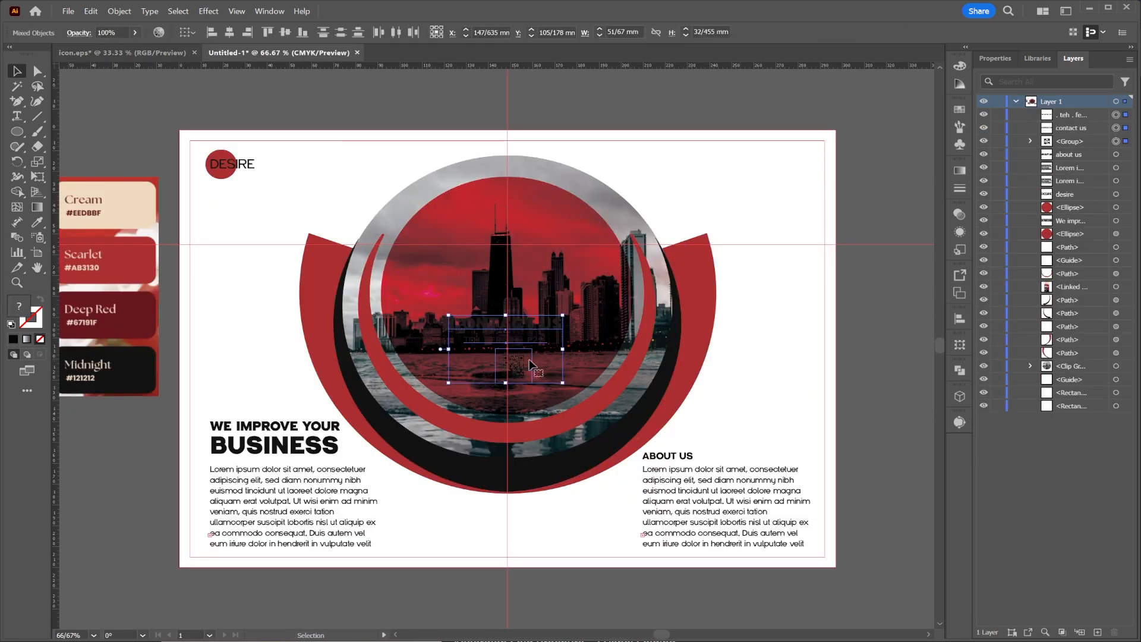
key(ctrl+v)
Delete the pasted contact texts and place the enlarged QR code beside the right scarlet arc.
shift+click(787, 366)
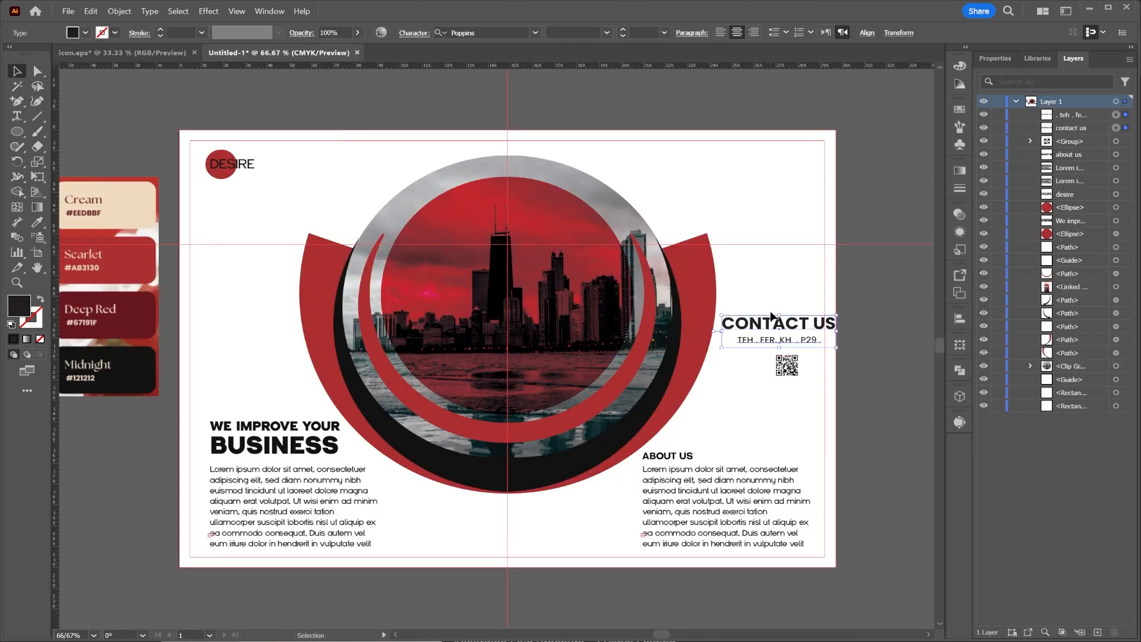
key(Delete)
click(787, 366)
drag(809, 367, 866, 364)
drag(811, 368, 789, 312)
click(737, 393)
Duplicate ABOUT US below the QR code, change the copy to HAPPY NEW YEAR, and set it to about 11 pt Regular.
alt+drag(673, 457, 777, 342)
double_click(773, 349)
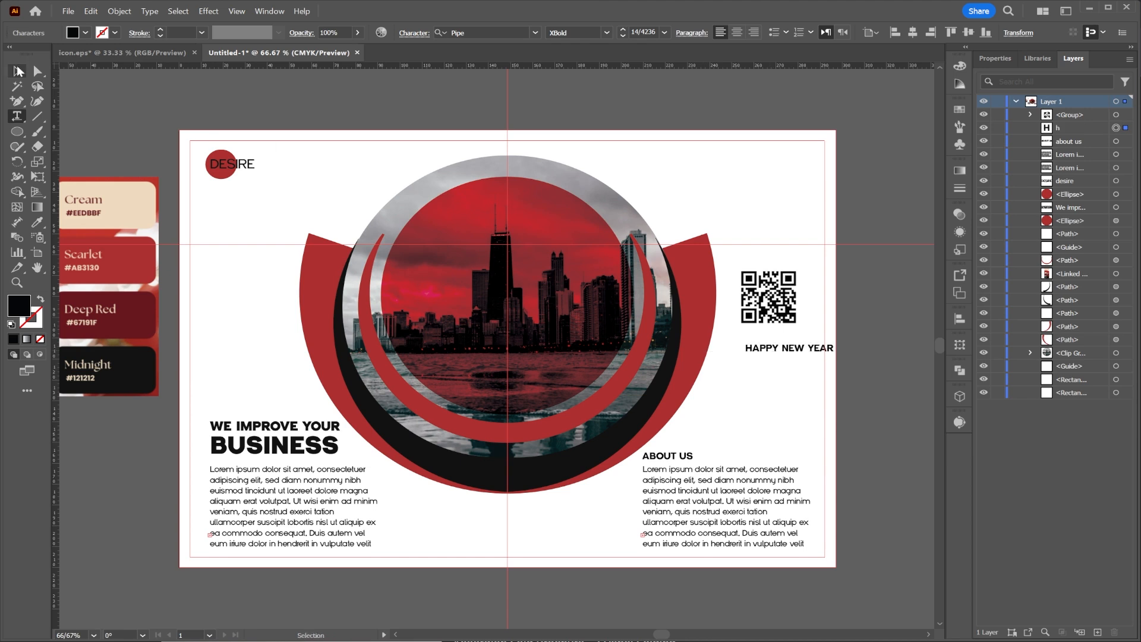
click(17, 70)
click(607, 34)
click(571, 63)
drag(832, 349, 793, 351)
Duplicate HAPPY NEW YEAR above itself, change the copy to 2025, and make it bolder and larger.
double_click(792, 350)
key(ctrl+a)
text(20)
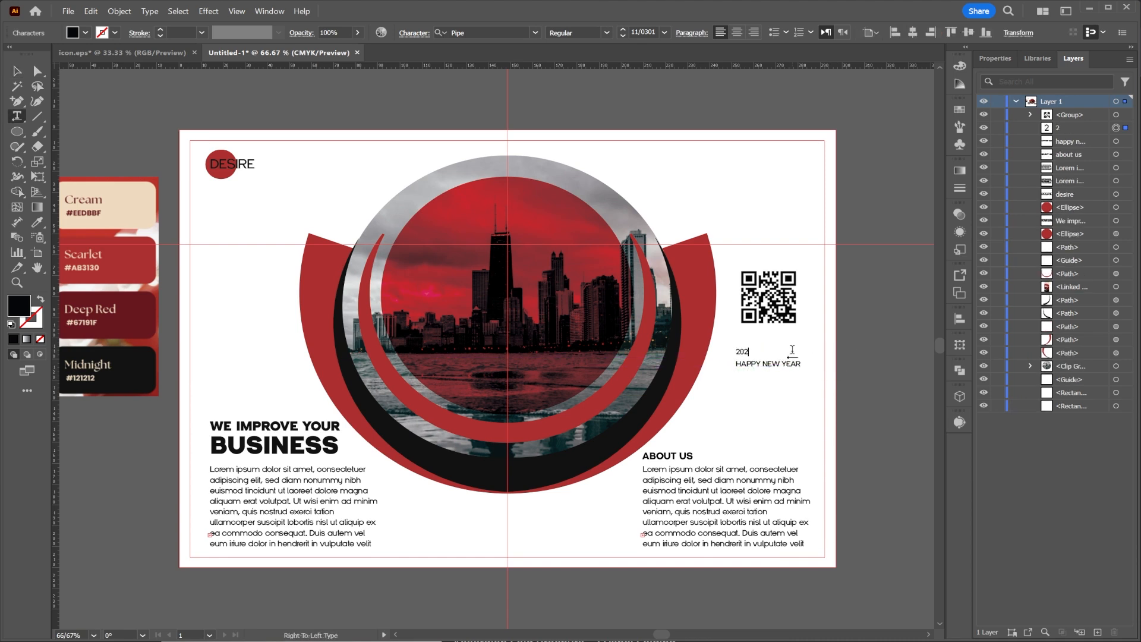
click(15, 76)
click(583, 102)
shift+drag(754, 347, 790, 337)
Centre the QR code, 2025 and HAPPY NEW YEAR horizontally and duplicate the set beside the left scarlet arc.
drag(771, 347, 750, 306)
shift+click(781, 362)
shift+click(747, 273)
click(245, 33)
click(893, 292)
alt+drag(780, 309, 254, 309)
click(924, 189)
Duplicate DESIRE to the artboard's upper-right corner, change the copy to BI FOLD BROCHURE on two lines, and scale it down slightly.
alt+shift+drag(240, 166, 779, 189)
double_click(783, 165)
key(ctrl+a)
text(bi)
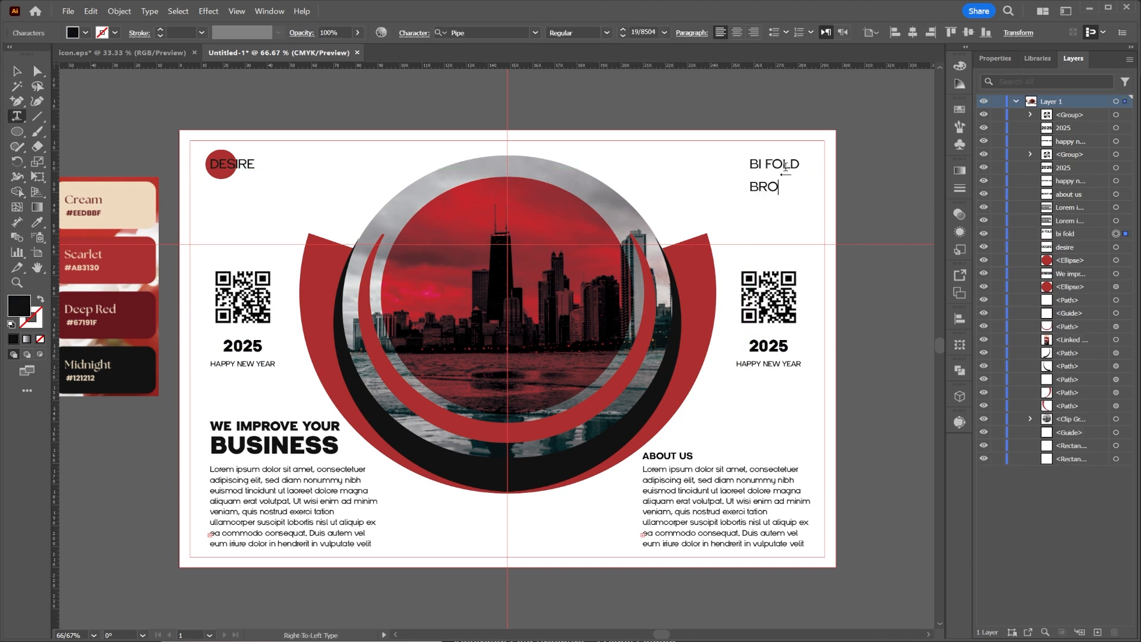
click(14, 70)
shift+drag(825, 176, 784, 178)
click(905, 182)
Create a 297 mm × 210 mm rectangle.
mouse_move(856, 231)
mouse_down()
mouse_move(871, 238)
mouse_move(844, 227)
mouse_up()
click(16, 133)
click(70, 132)
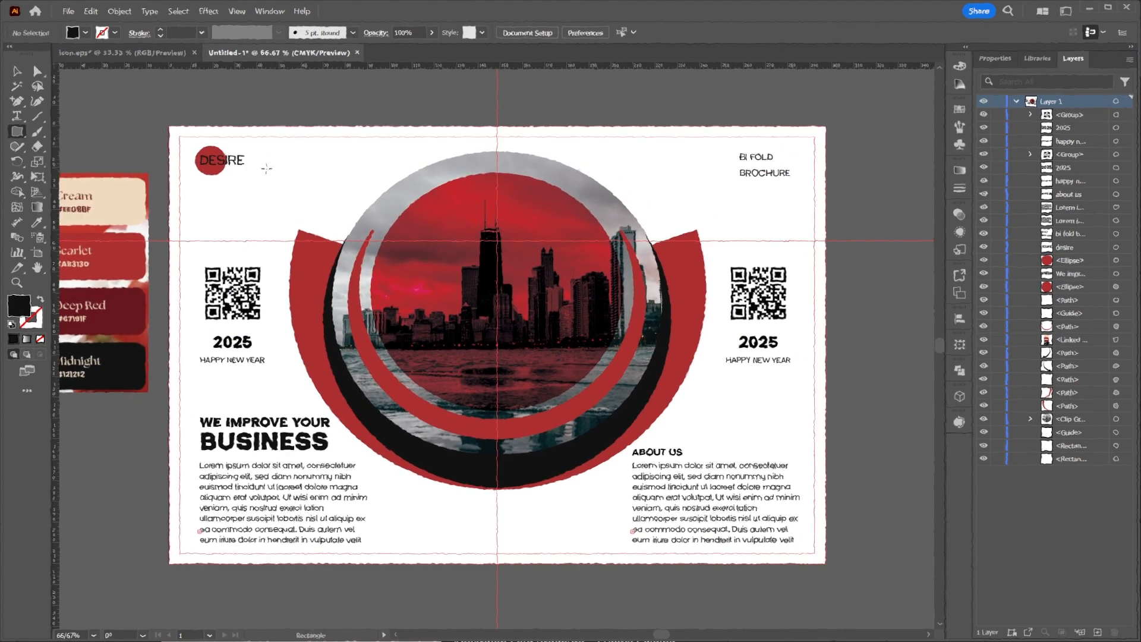
click(272, 170)
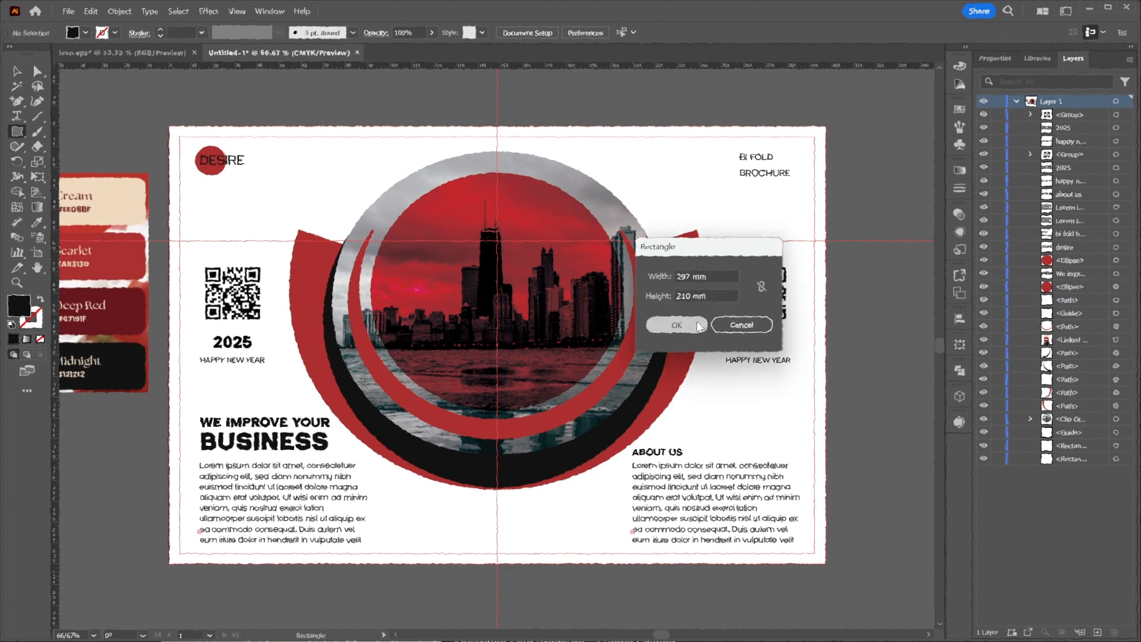
click(676, 325)
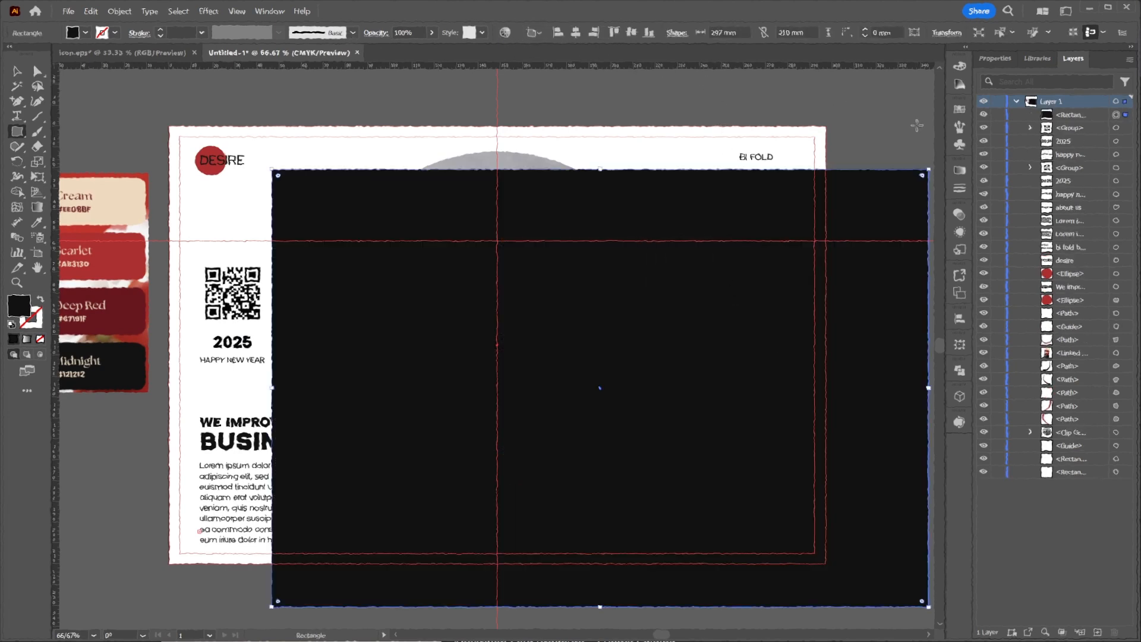
Fill the 297 × 210 mm rectangle with a light grey.
double_click(20, 313)
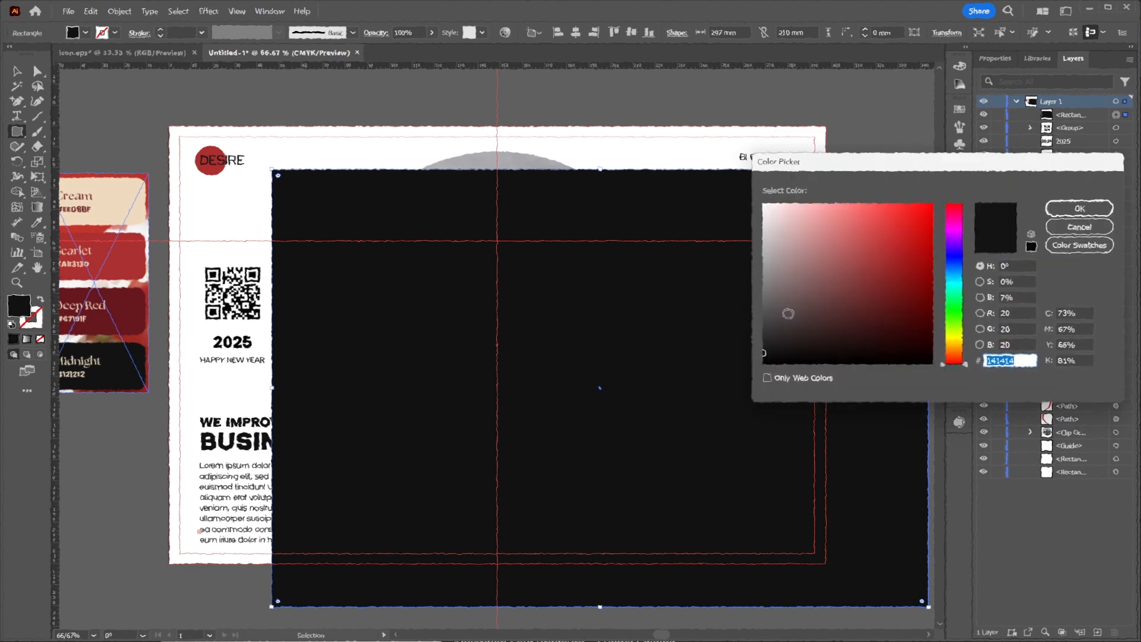
drag(809, 205, 758, 215)
click(1079, 208)
Move the rectangle behind all the artwork in the layer order and centre it horizontally and vertically on the artboard.
drag(1076, 114, 1097, 446)
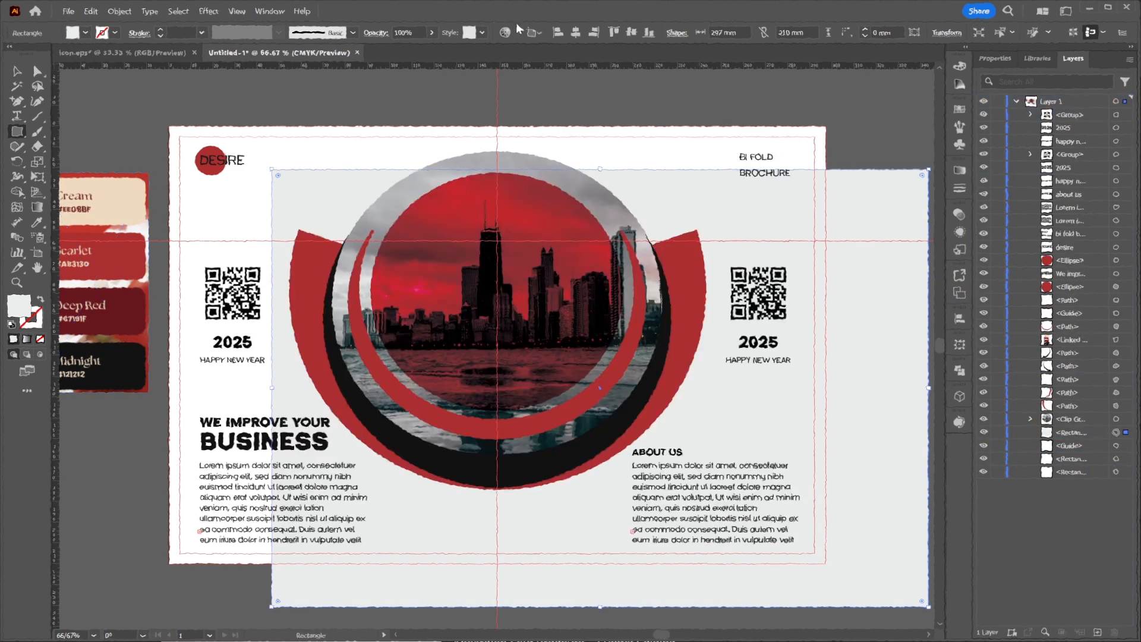
click(575, 33)
click(631, 32)
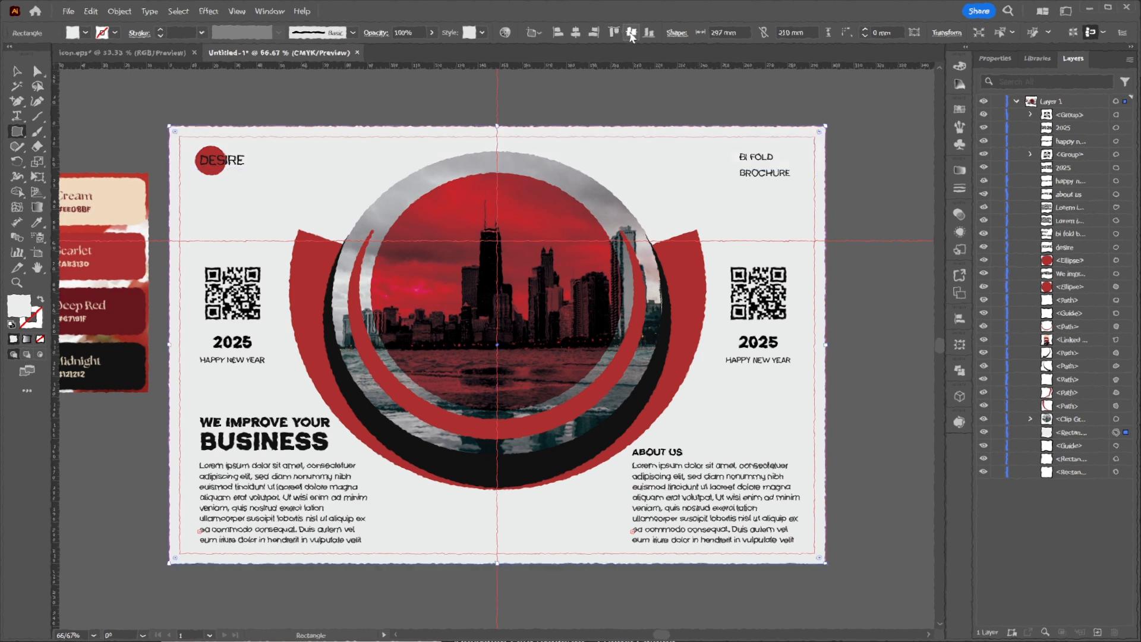
Fill the background rectangle with the palette's Cream and deselect it.
click(38, 222)
click(122, 193)
key(v)
click(733, 105)
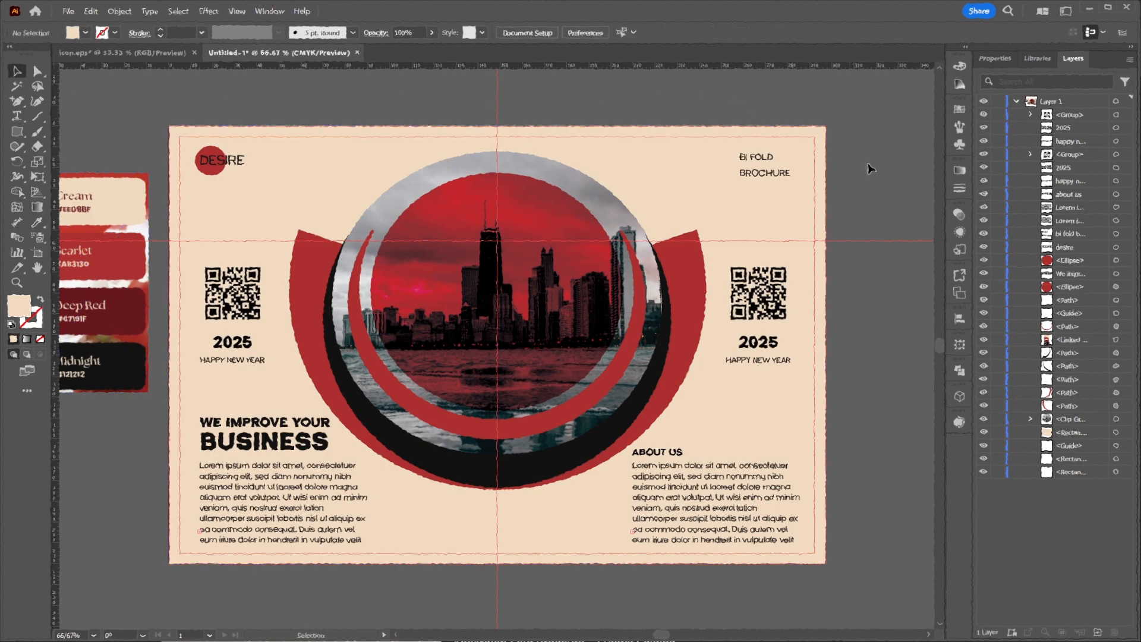
Deselect the artwork and collapse Layer 1's object list.
drag(645, 205, 694, 201)
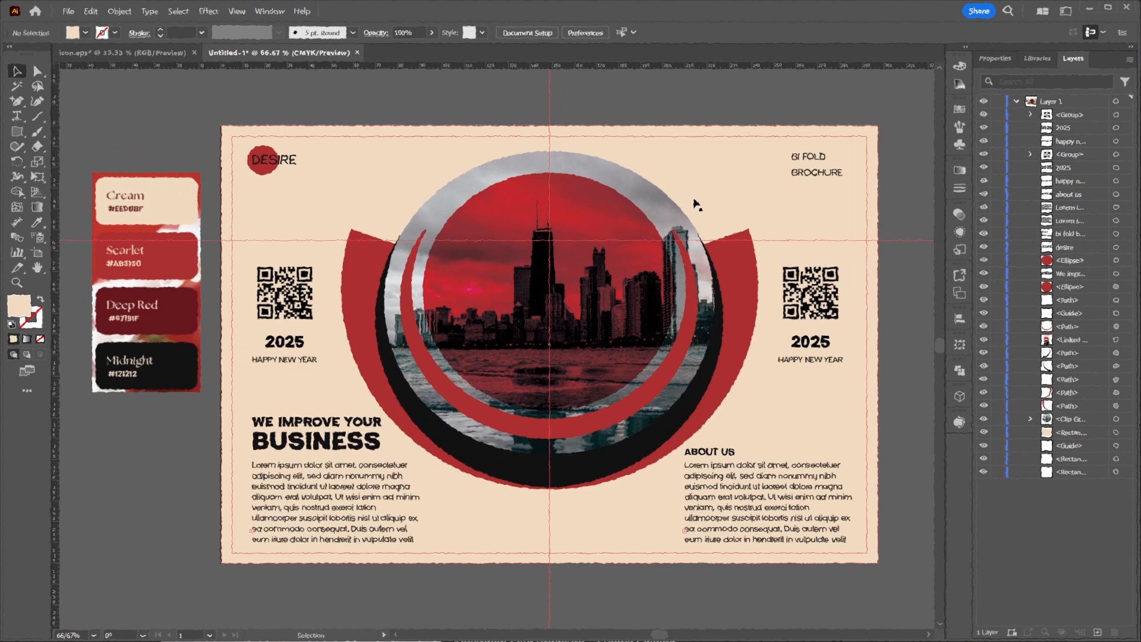
click(695, 204)
drag(784, 171, 762, 164)
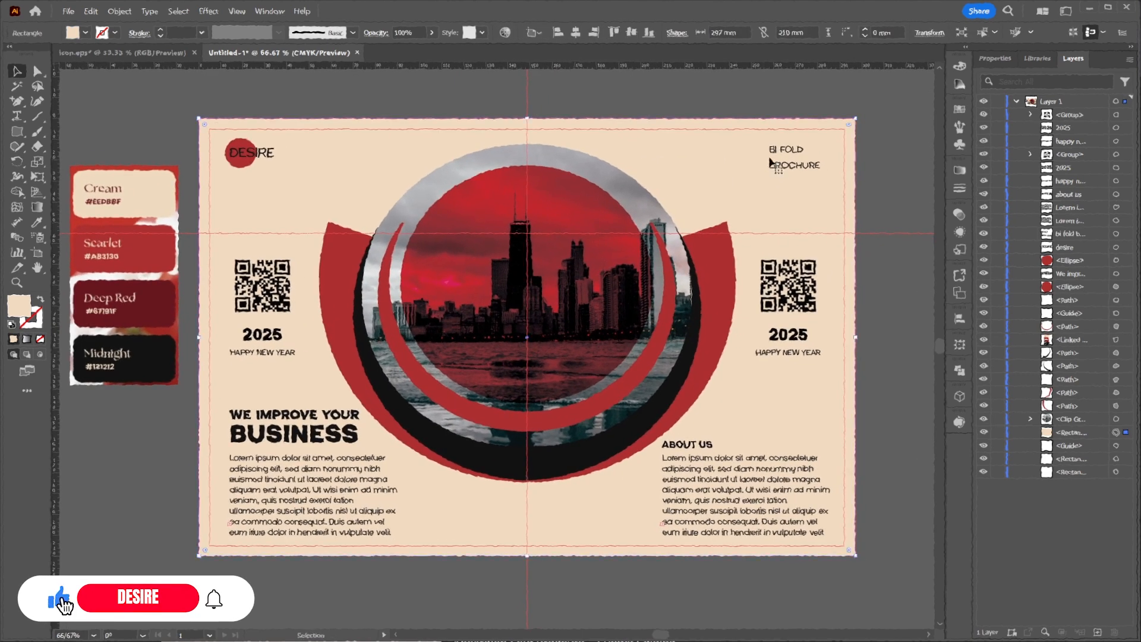
click(884, 126)
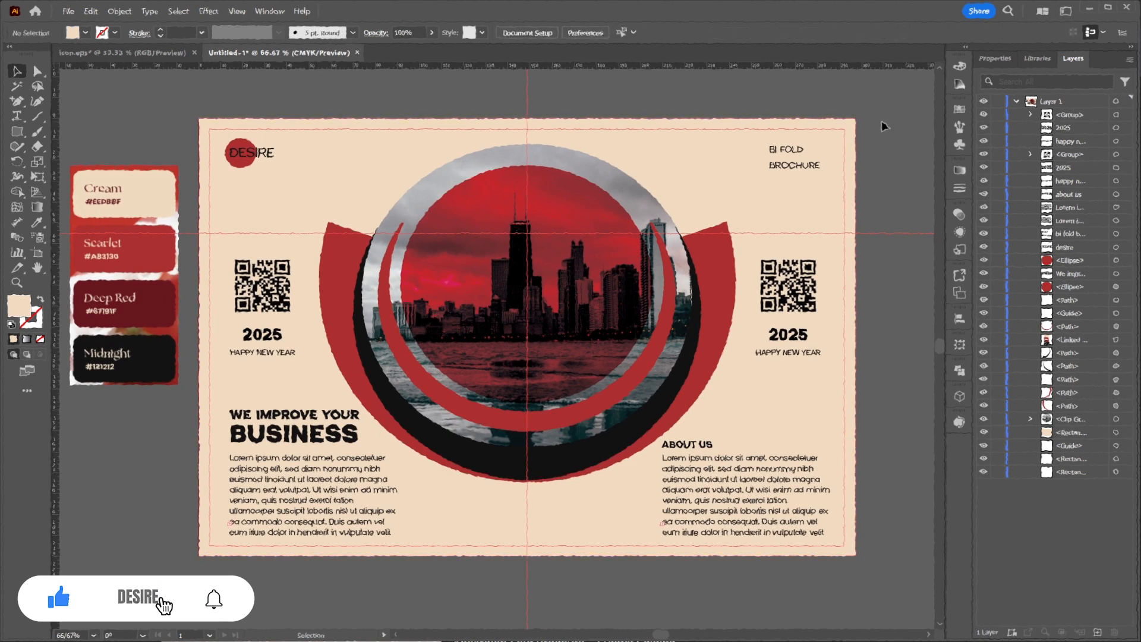
click(1017, 101)
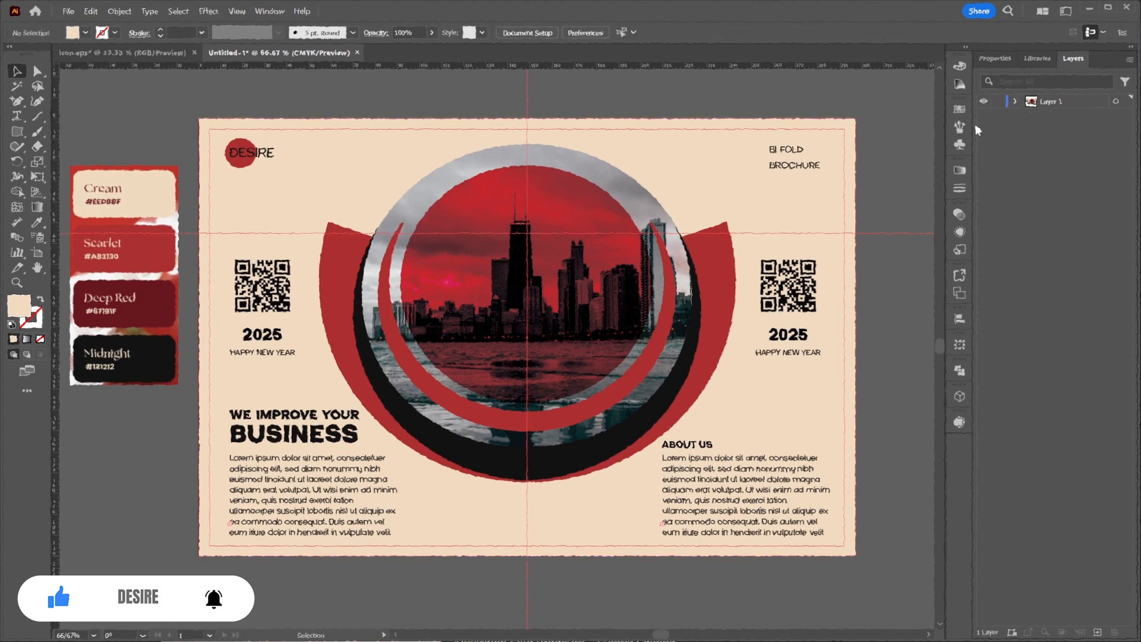